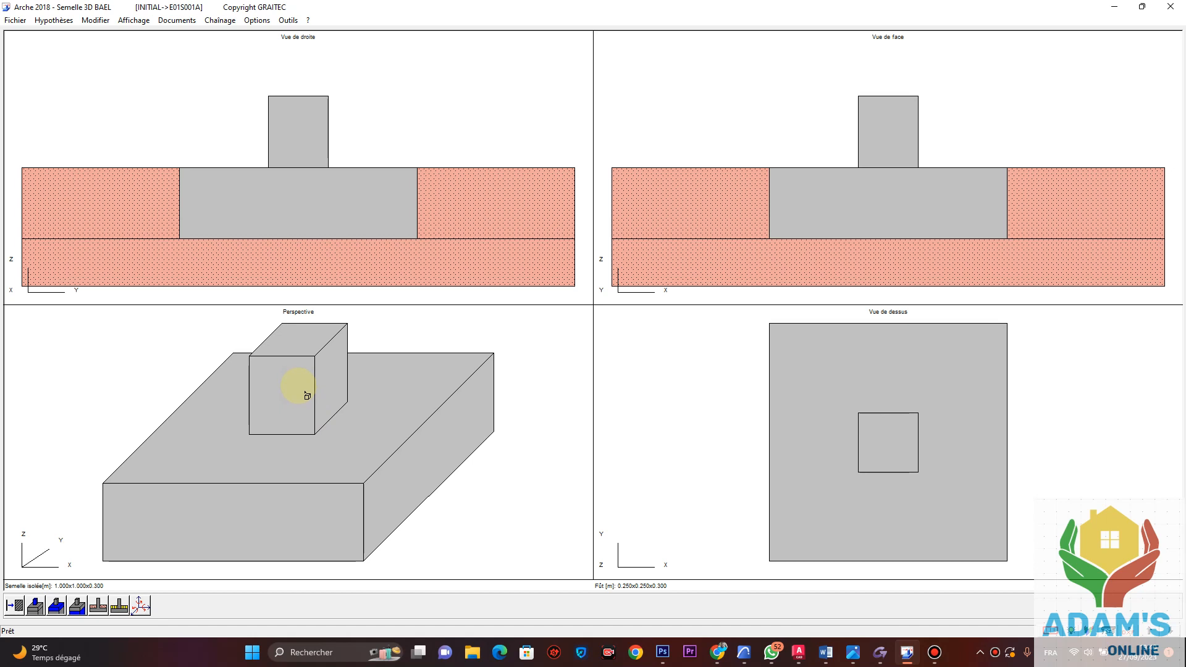
Review the footing definition, including its type, coordinates and identification, without changing it.
left_click(61, 23)
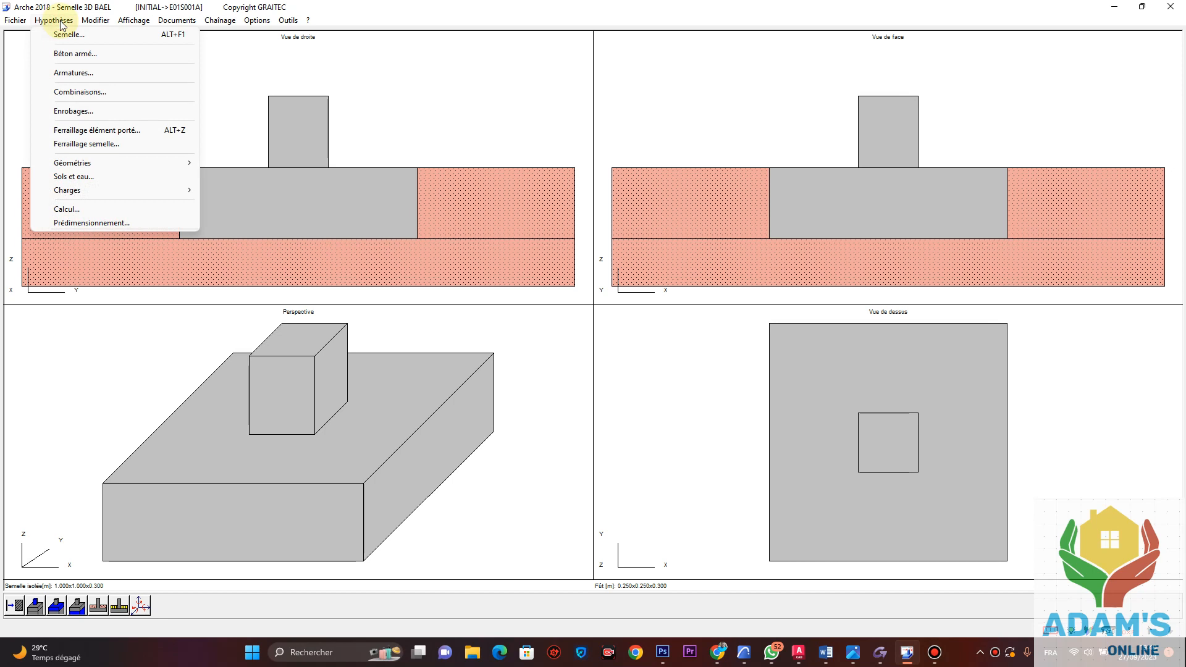
left_click(78, 35)
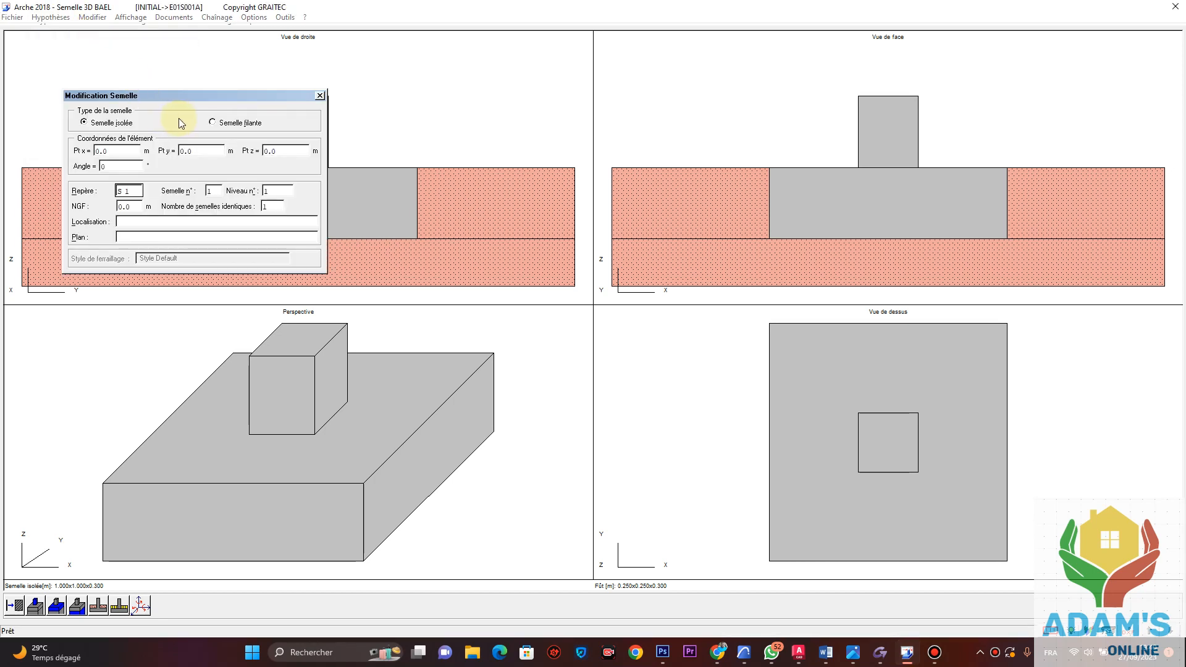
left_click(321, 95)
Set the cracking condition in the reinforced concrete assumptions to Préjudiciable.
left_click(54, 20)
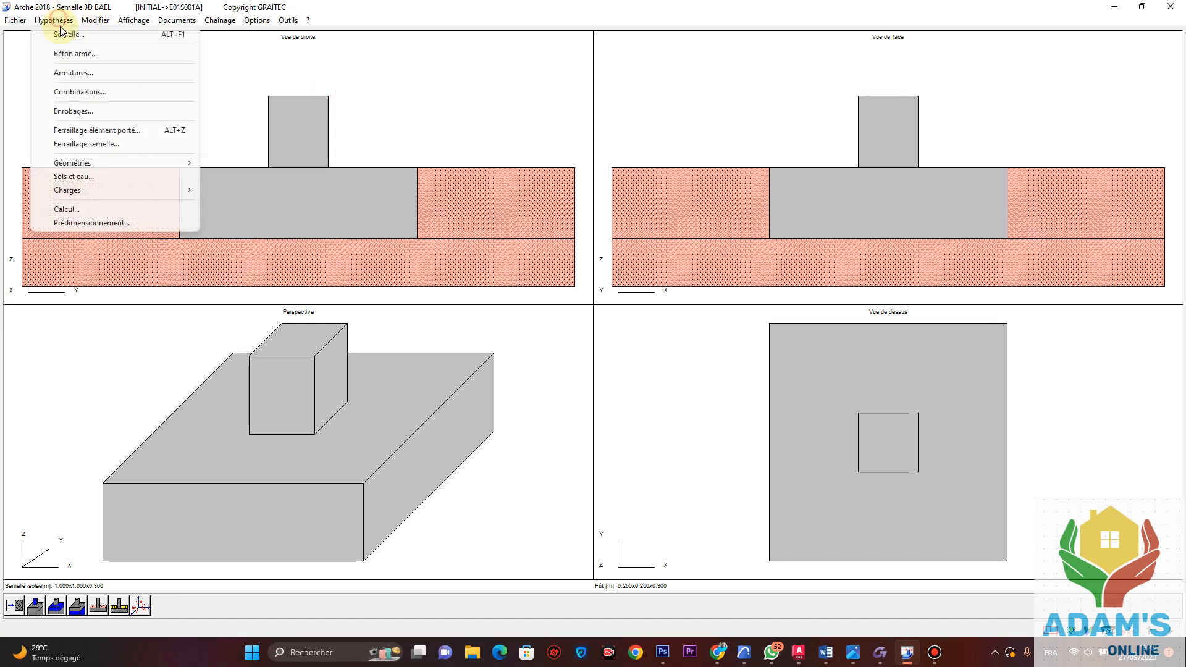
left_click(79, 54)
left_click(99, 153)
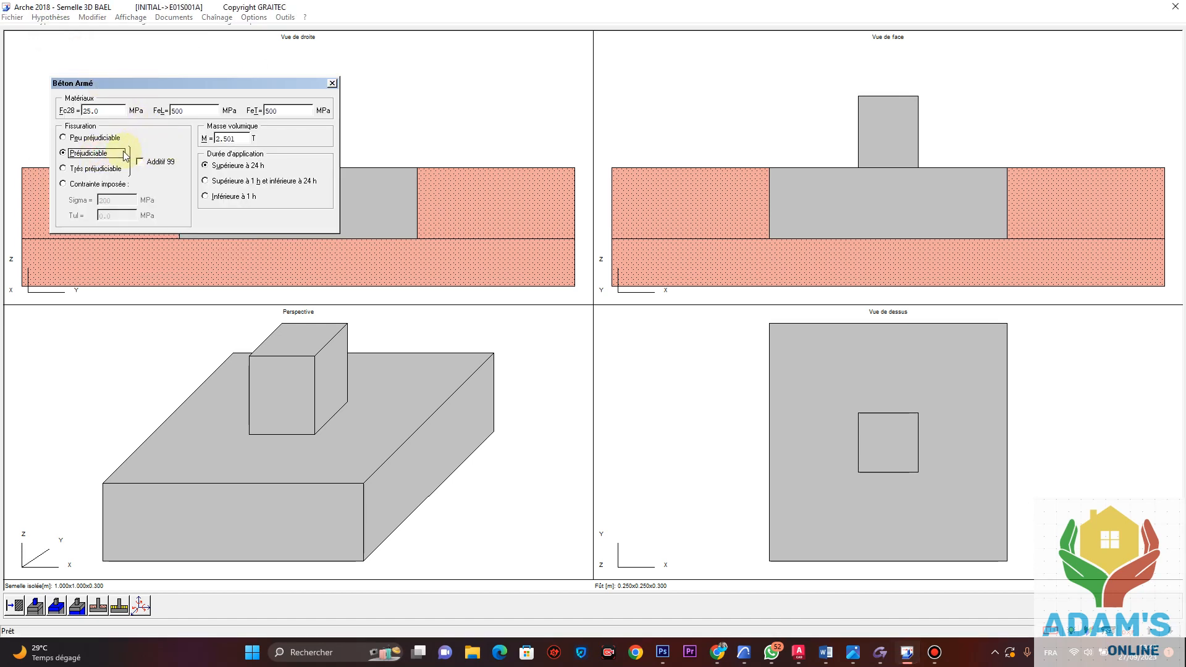
left_click(332, 82)
Set the footing's upper, lower and lateral concrete covers to 0.05 m each.
left_click(70, 22)
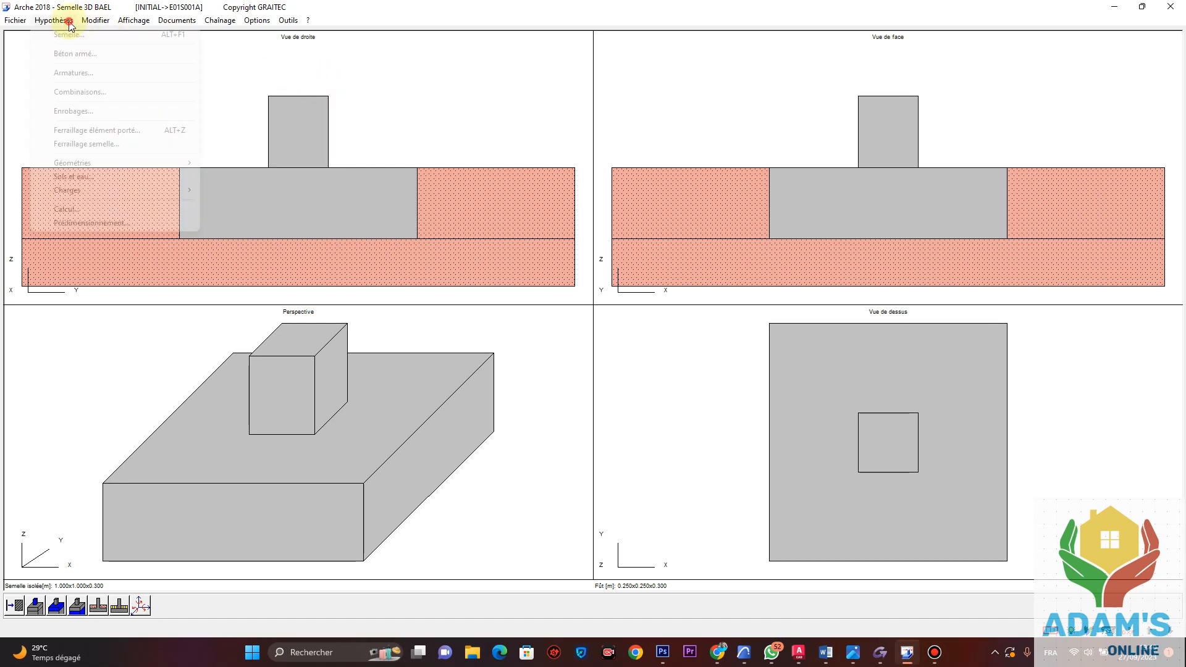
left_click(79, 111)
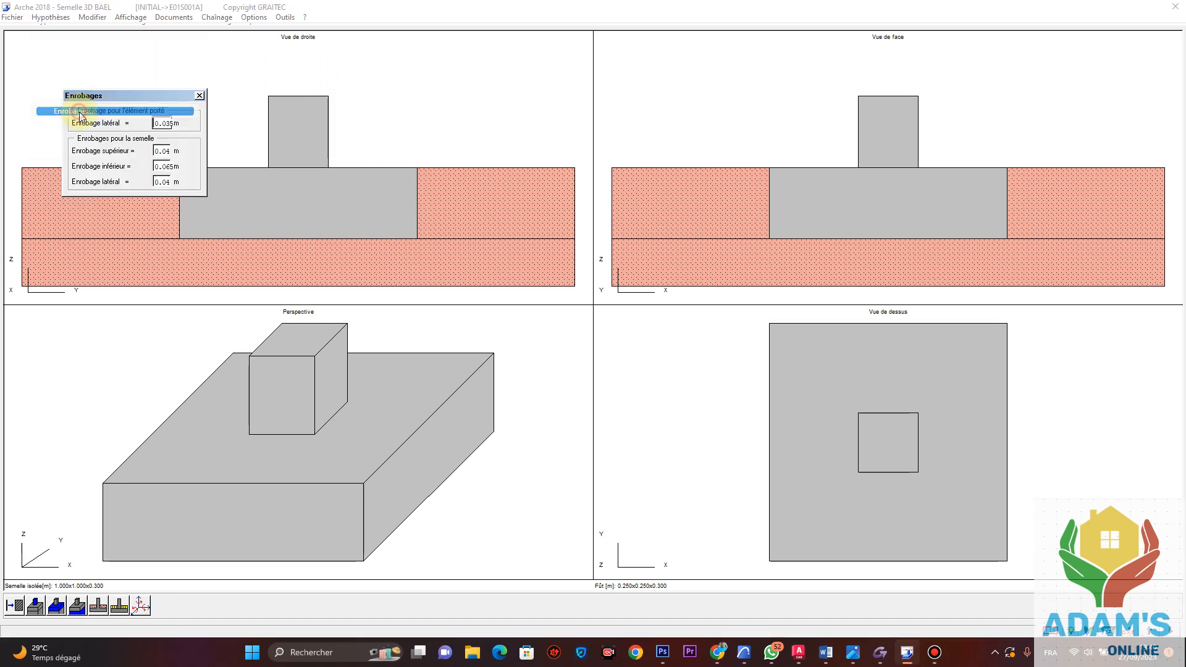
double_click(164, 150)
type("0.05")
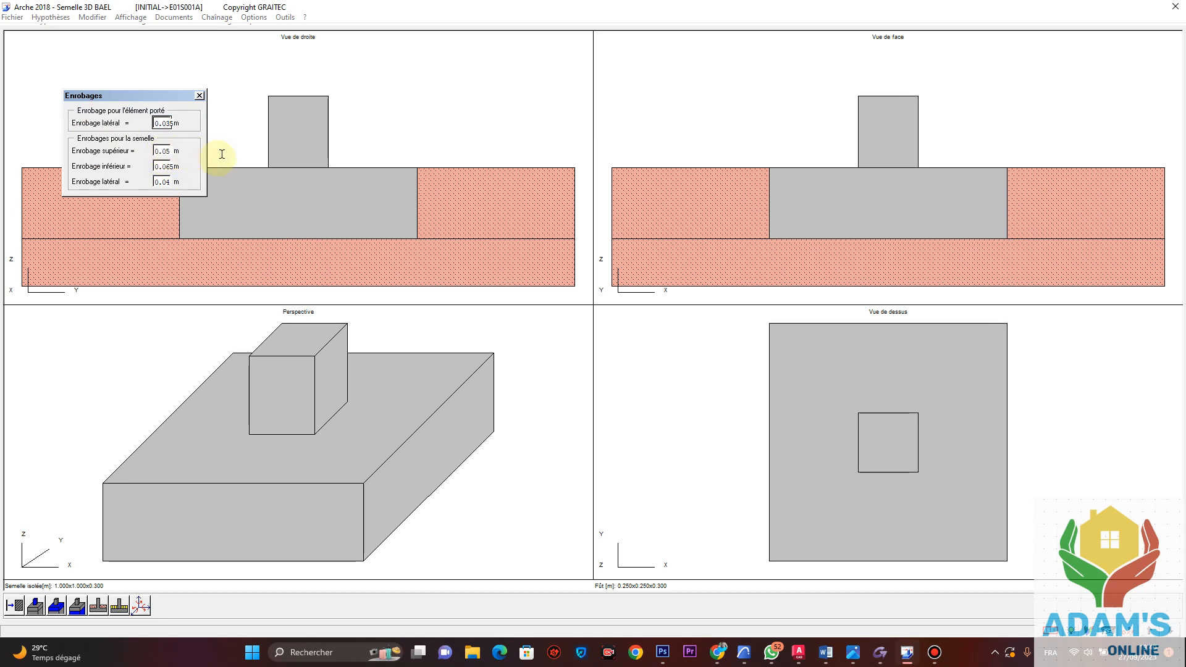
double_click(168, 166)
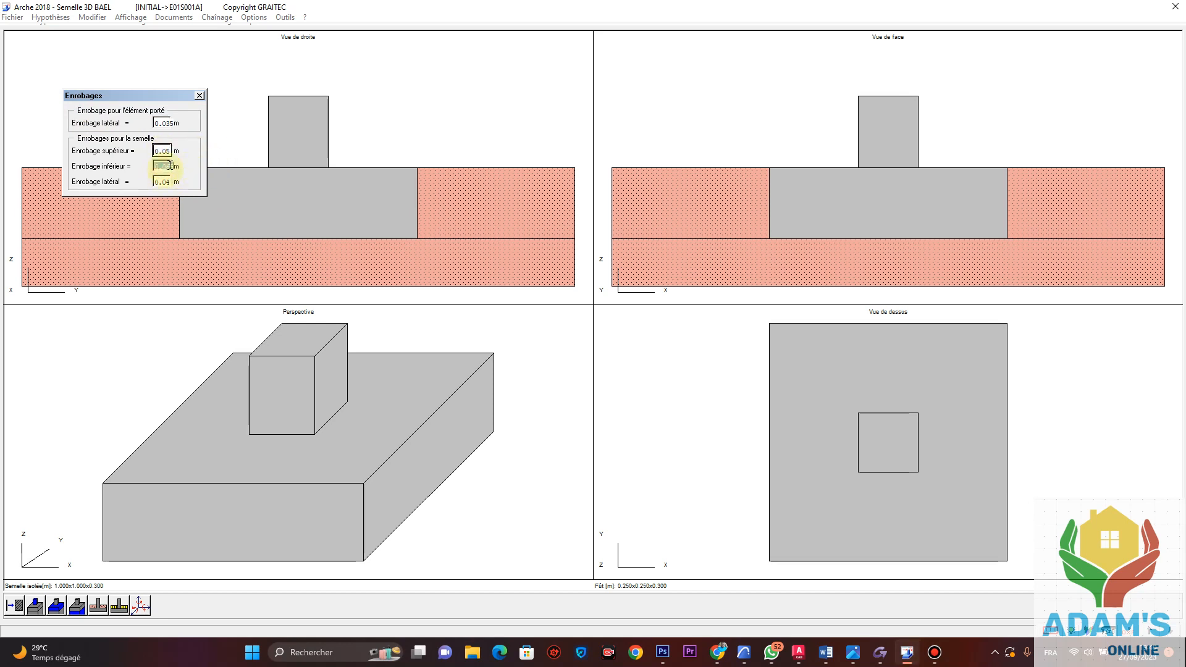
type("0.05")
double_click(164, 182)
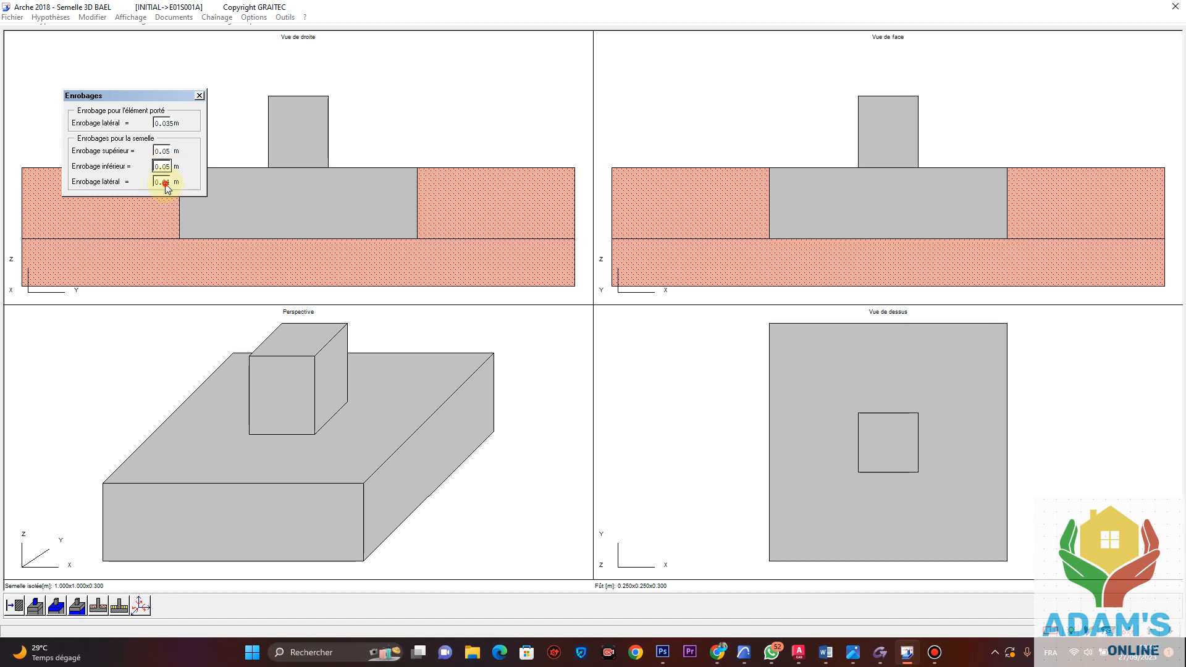
type("0.05")
Set the lateral concrete cover of the supported element to 0.03 m.
left_click(170, 122)
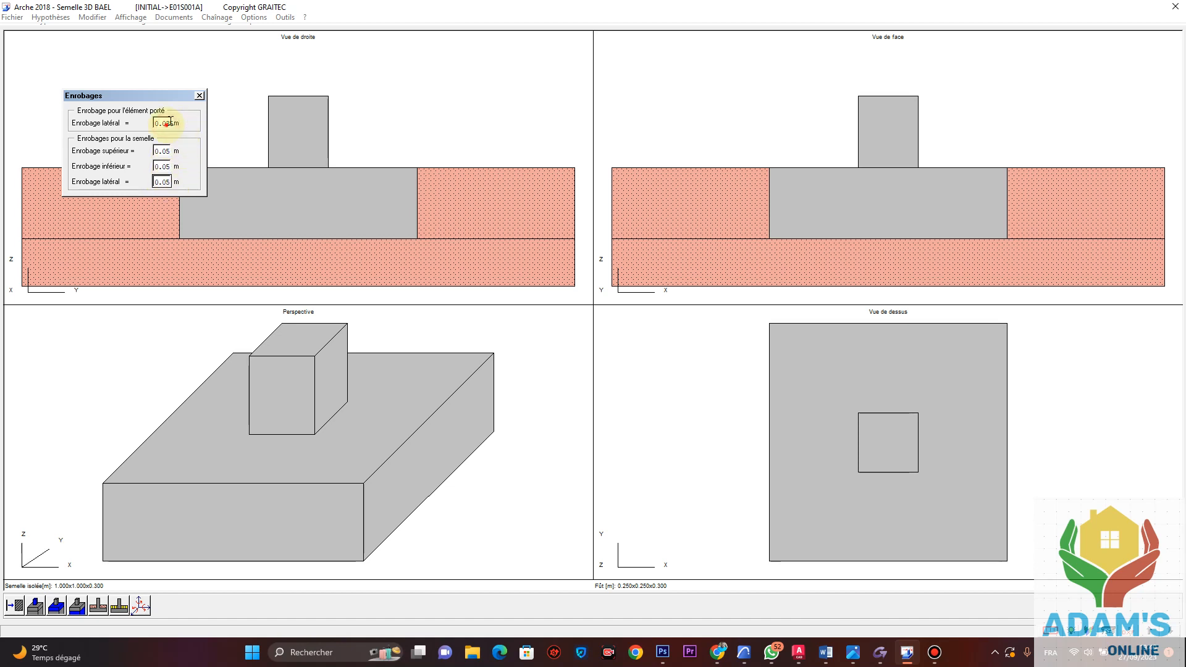
double_click(170, 122)
type("0.03")
left_click(200, 95)
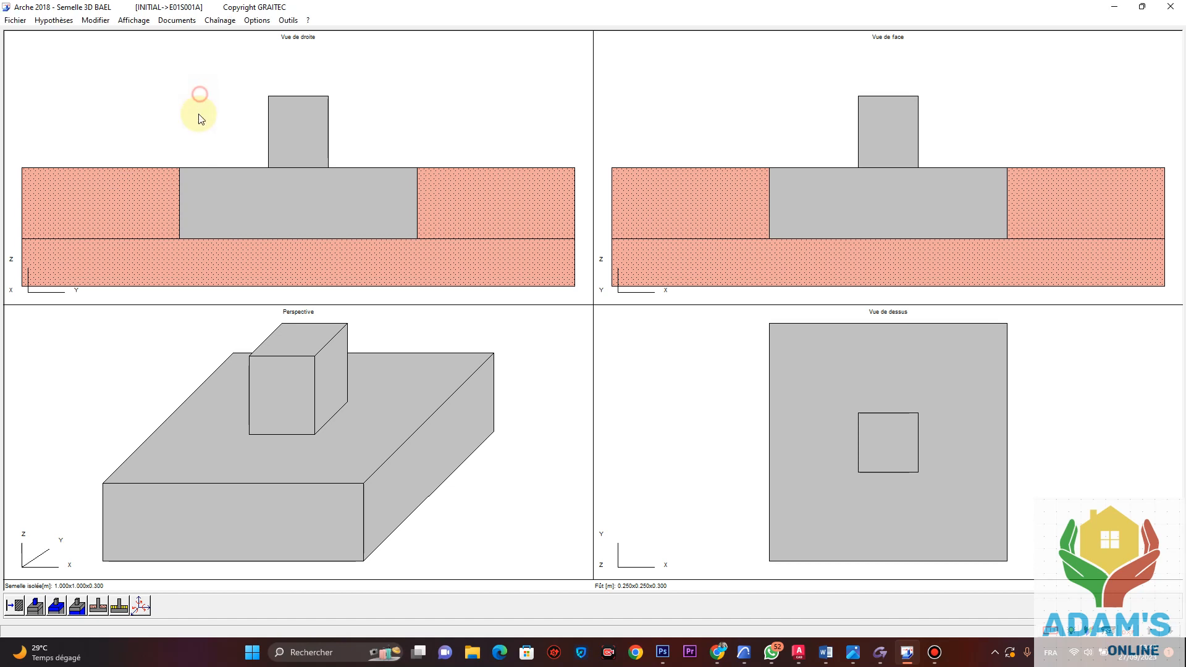
Set the hook angle in the footing reinforcement assumptions to Retour 135°.
left_click(53, 20)
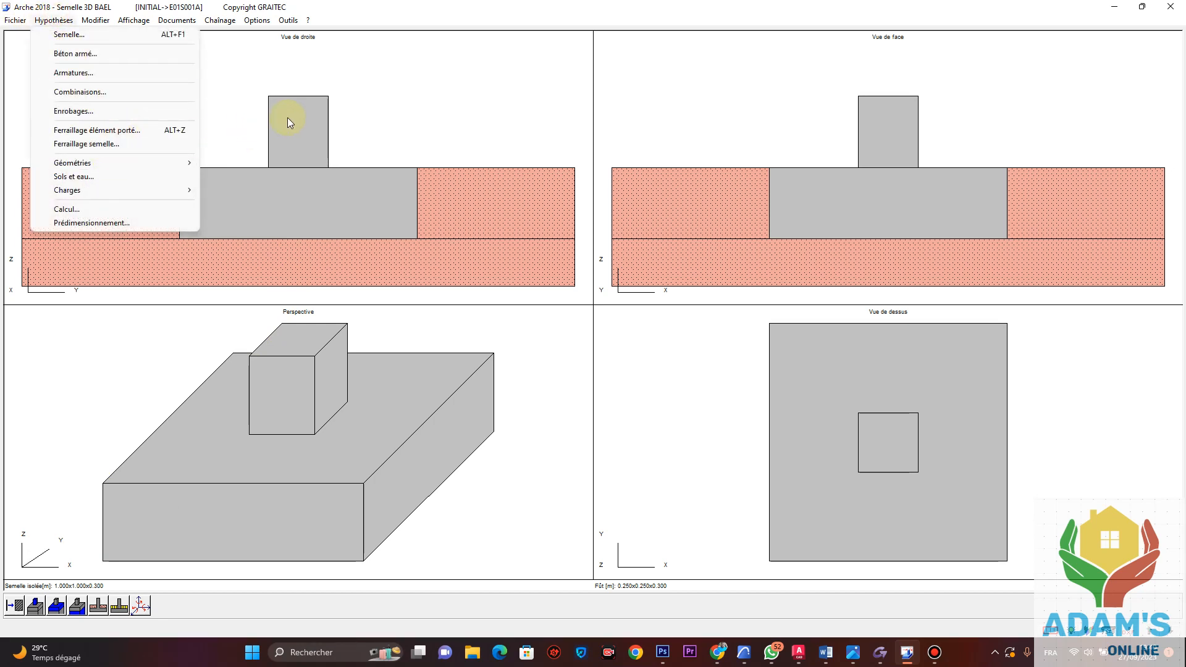
left_click(133, 143)
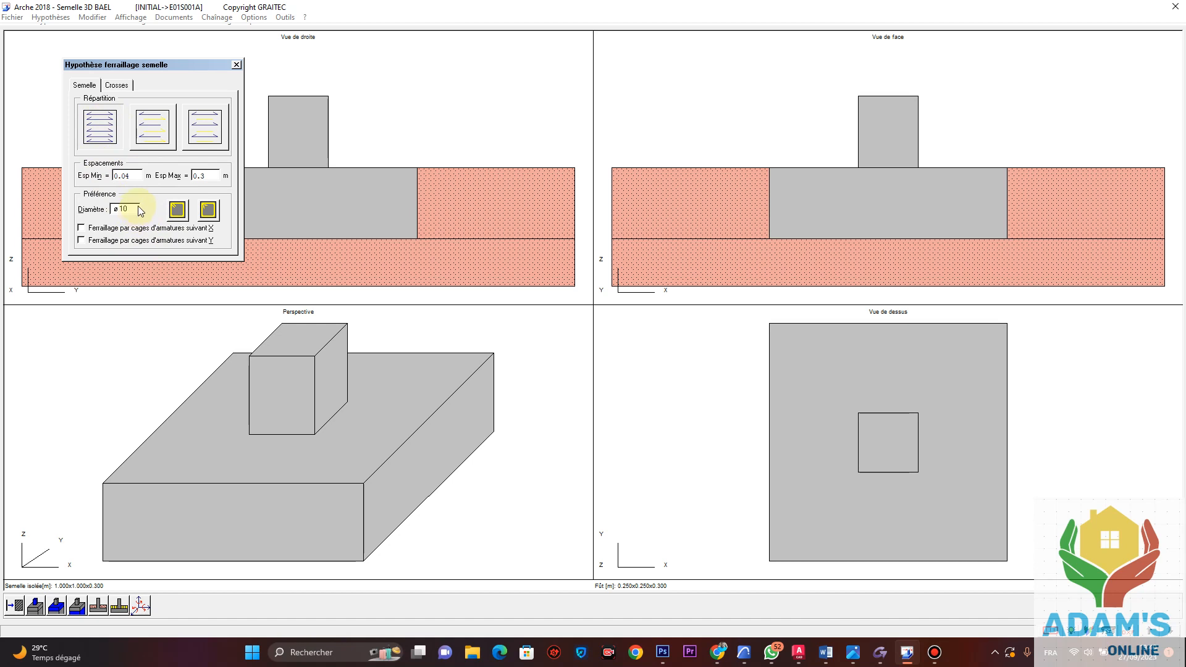
left_click(117, 85)
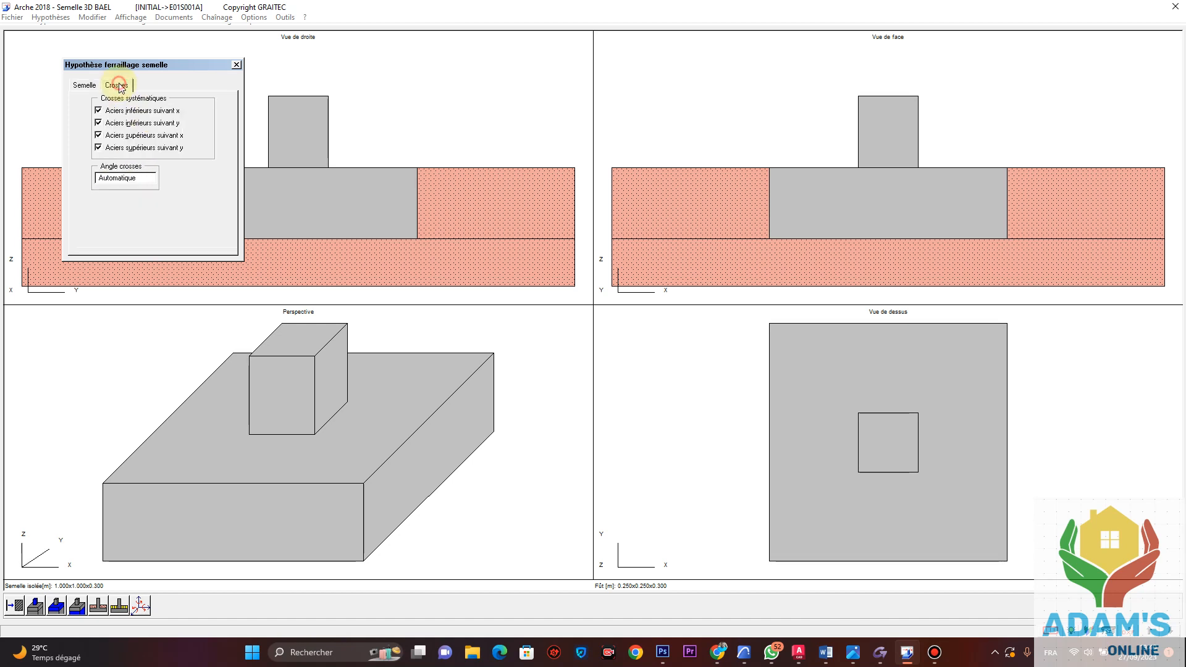
left_click(124, 177)
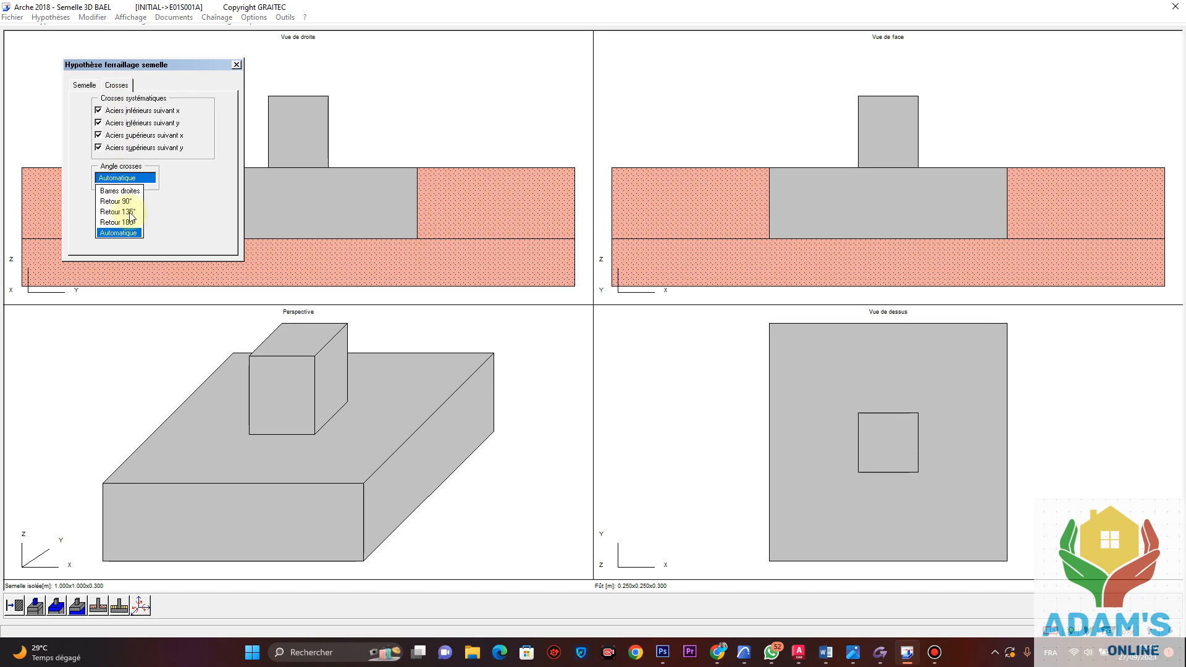
left_click(121, 211)
left_click(237, 64)
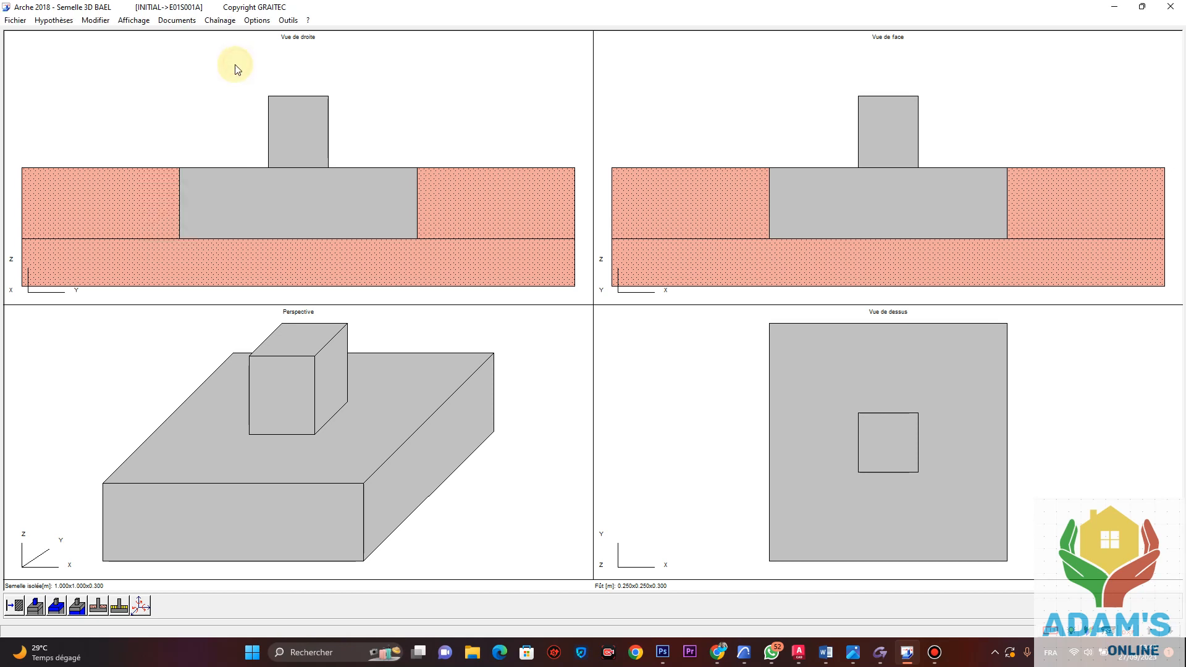
Review the predimensioning options for automatic mass concrete and the footing's dimension increments dA, dB and dH.
left_click(53, 19)
mouse_move(95, 165)
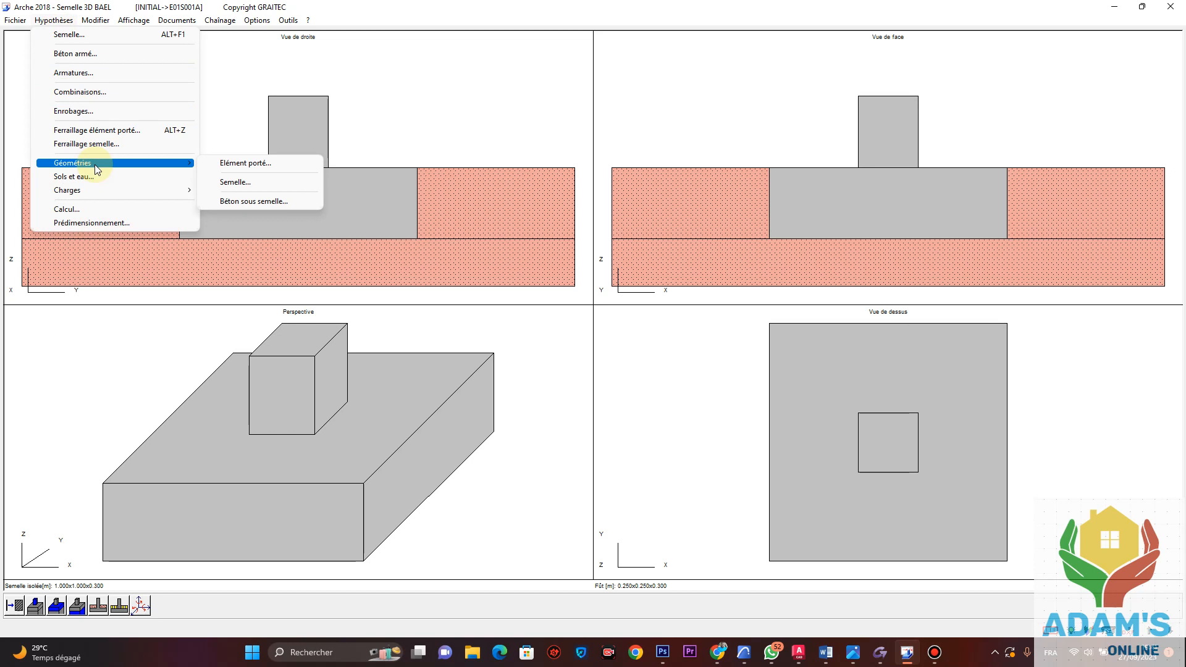
left_click(102, 224)
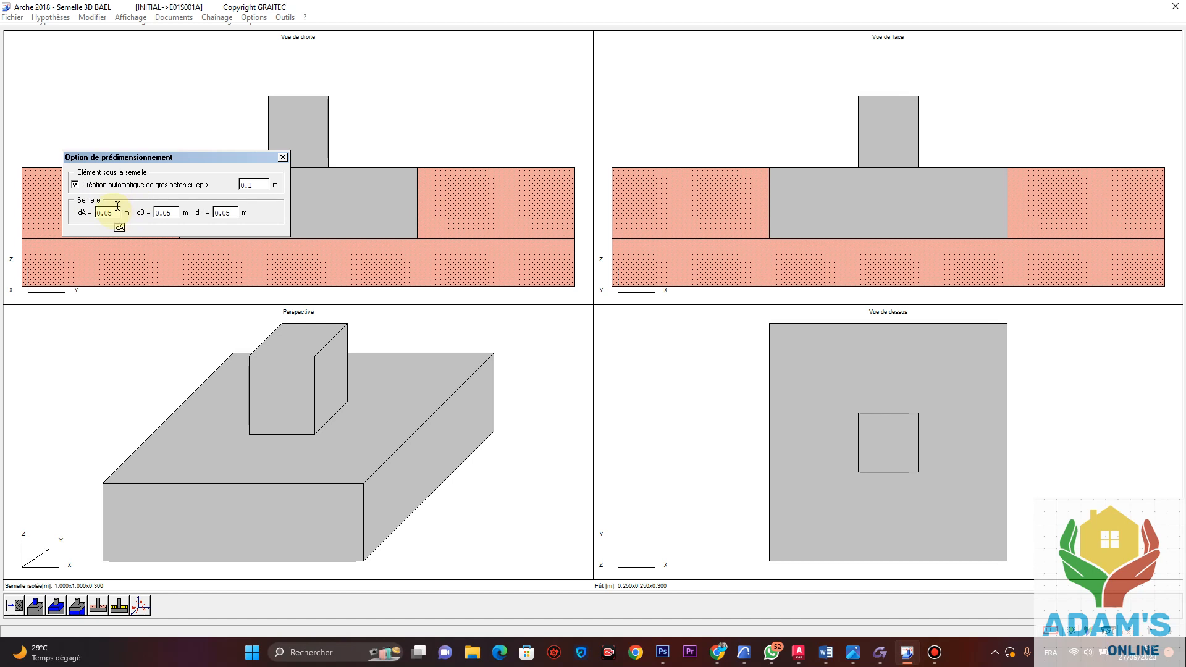
left_click(283, 158)
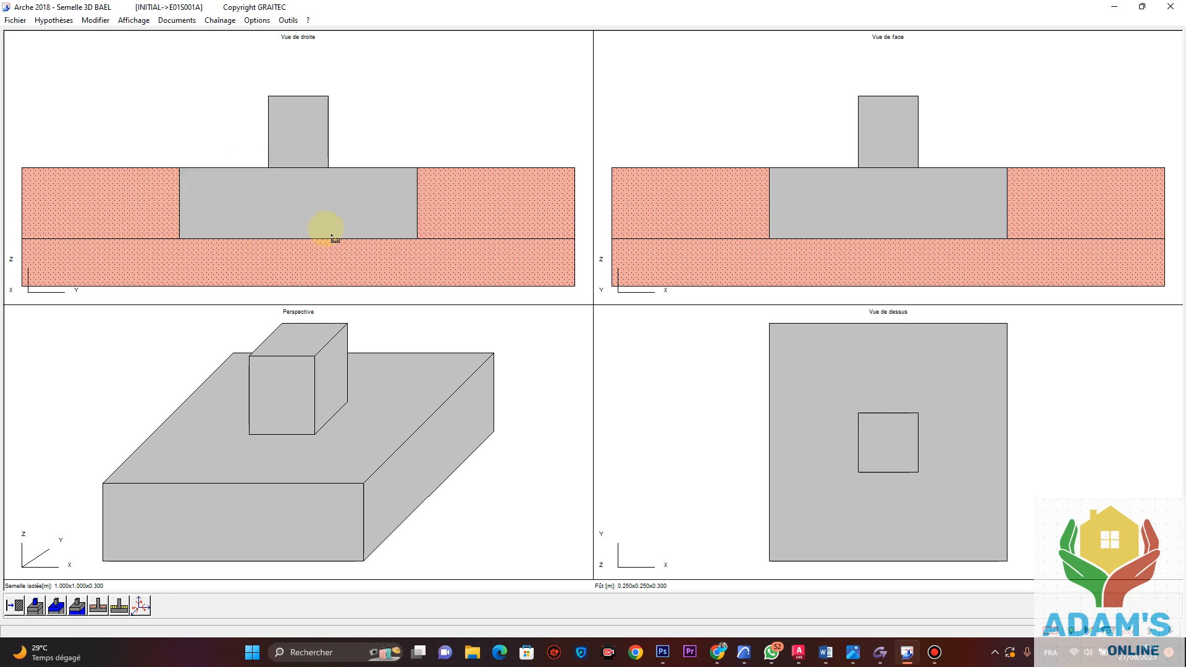
Check the permanent and live loads applied on the finished ground and the units they use.
left_click(54, 20)
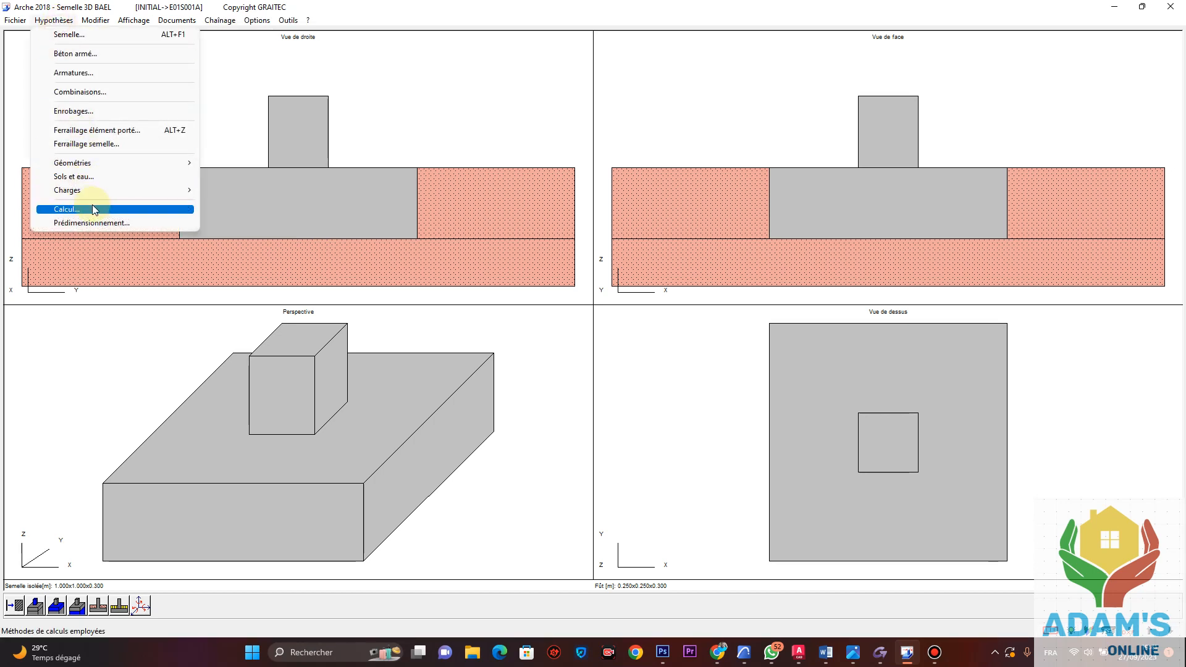
mouse_move(161, 188)
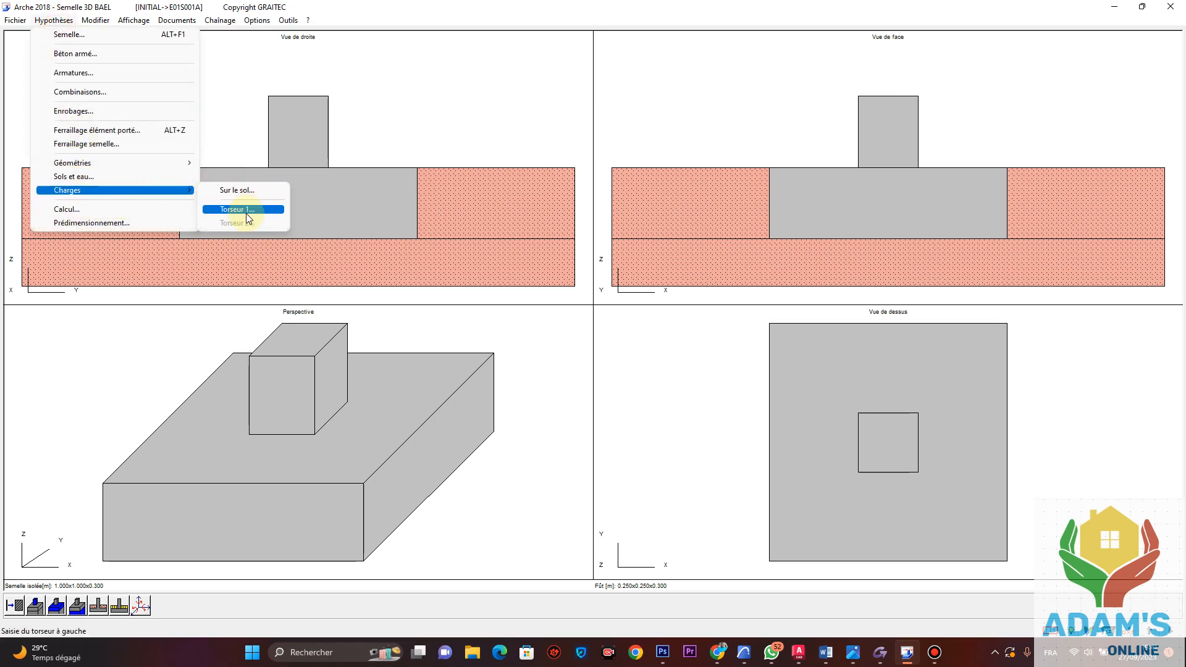
left_click(250, 189)
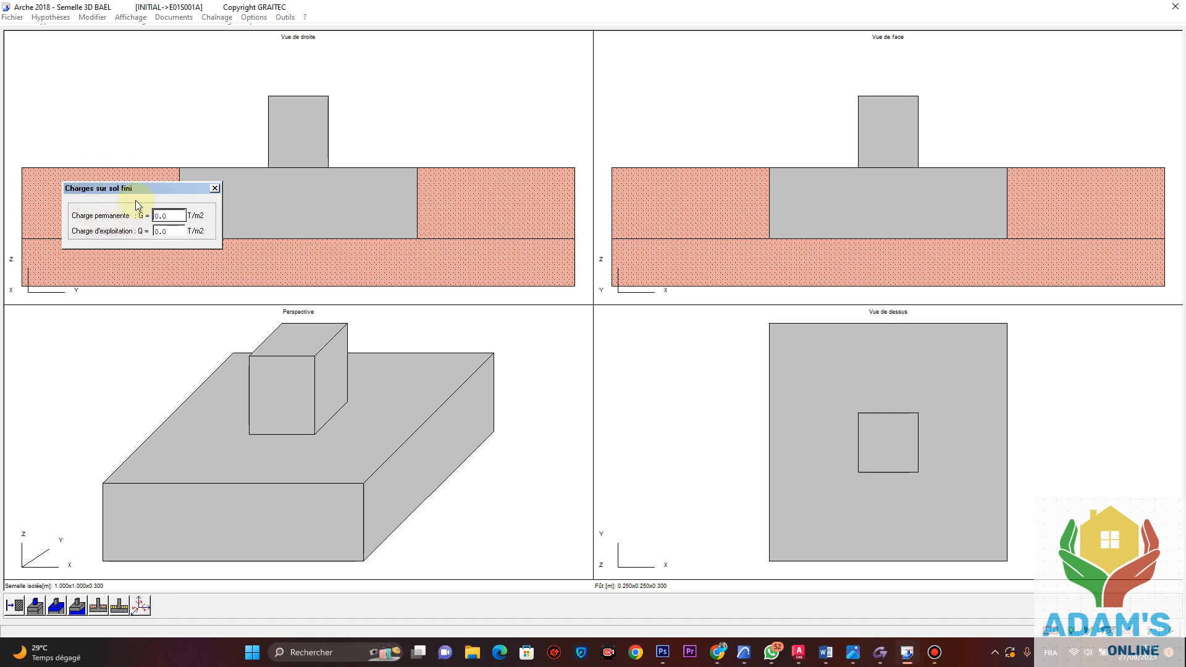
left_click(214, 187)
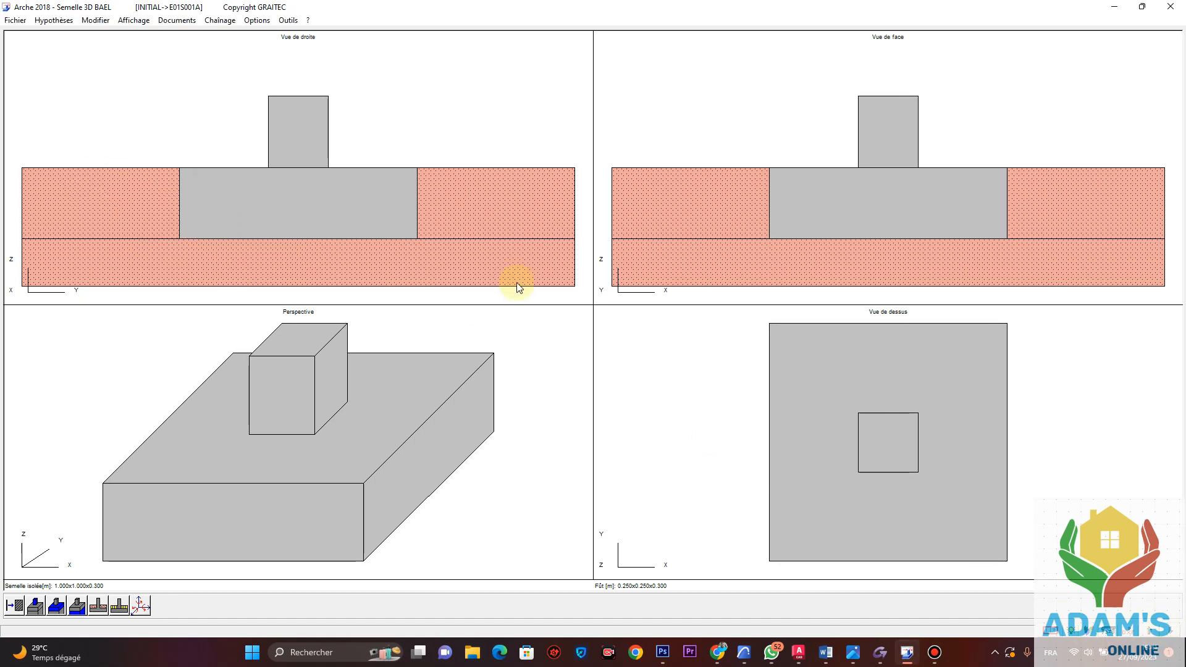
Change the force unit to KiloNewton.
left_click(257, 20)
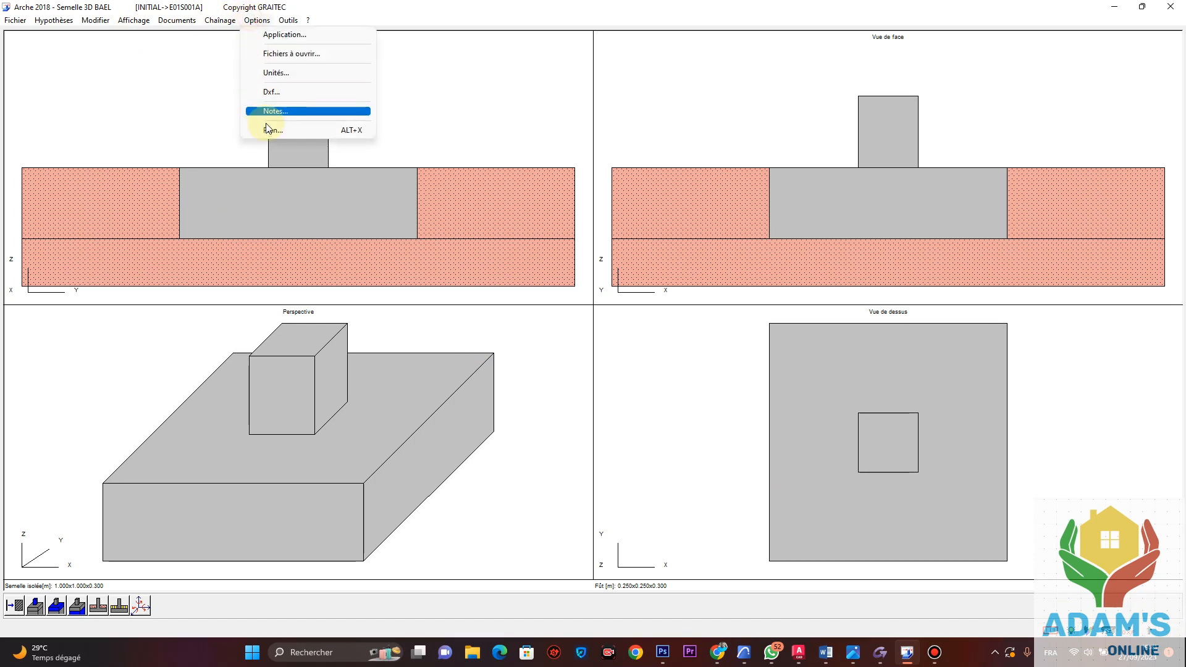
left_click(289, 73)
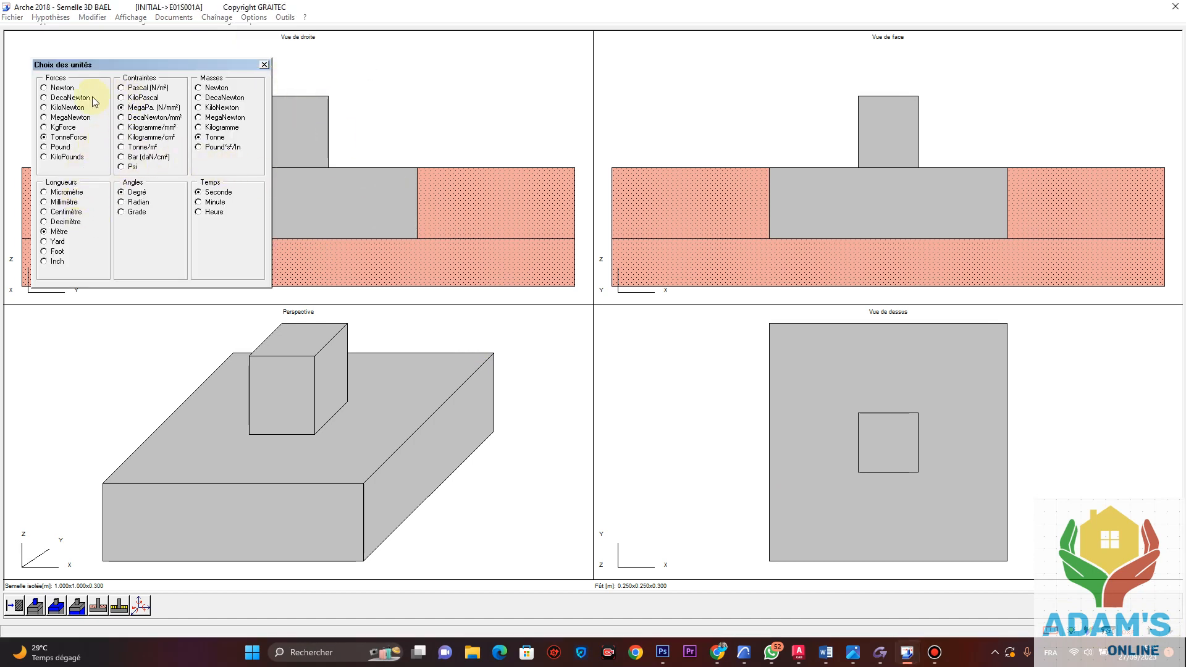
left_click(68, 108)
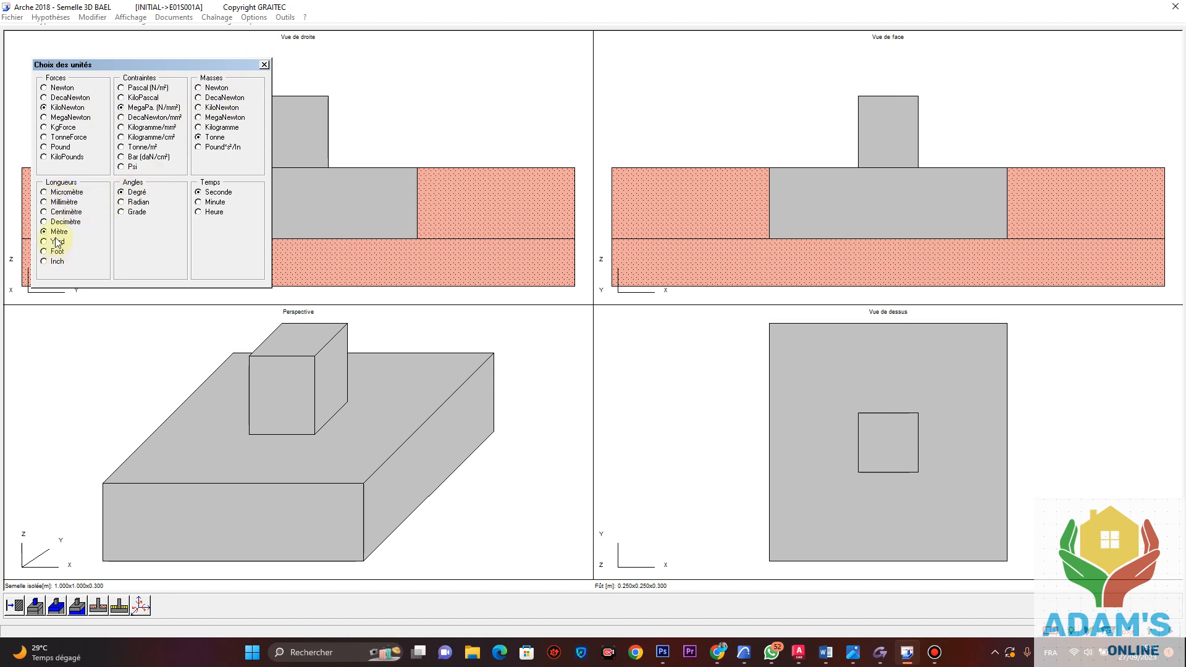
left_click(265, 65)
Recheck the selected force, stress, mass and length units.
left_click(53, 20)
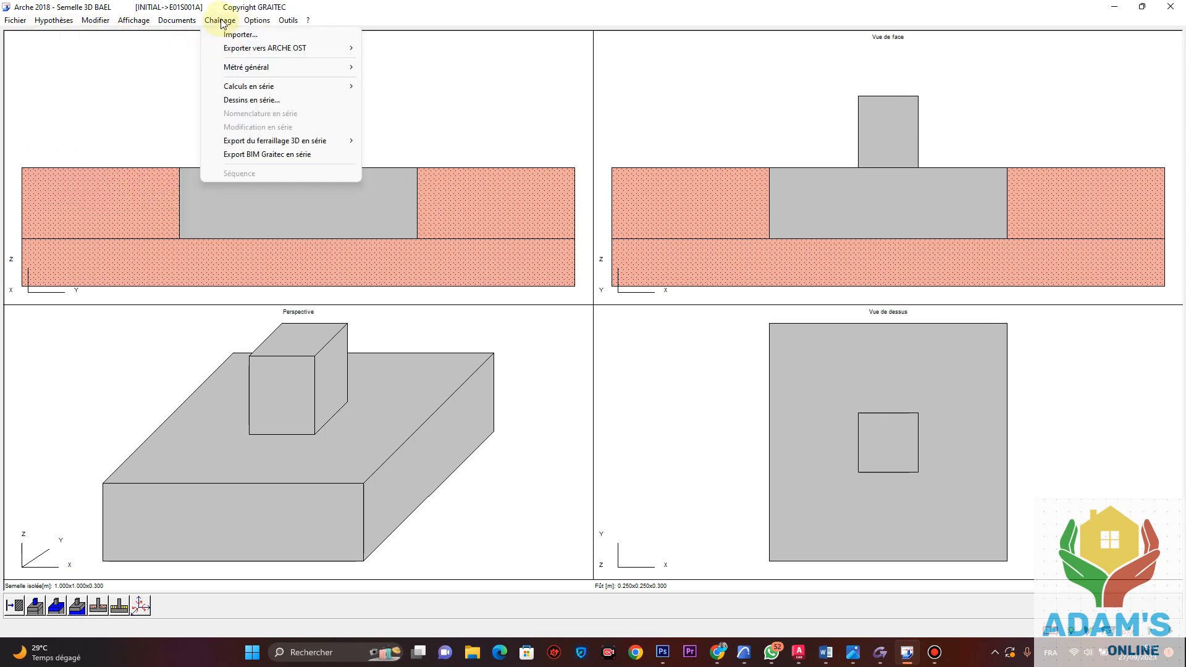
left_click(226, 22)
left_click(258, 23)
left_click(291, 75)
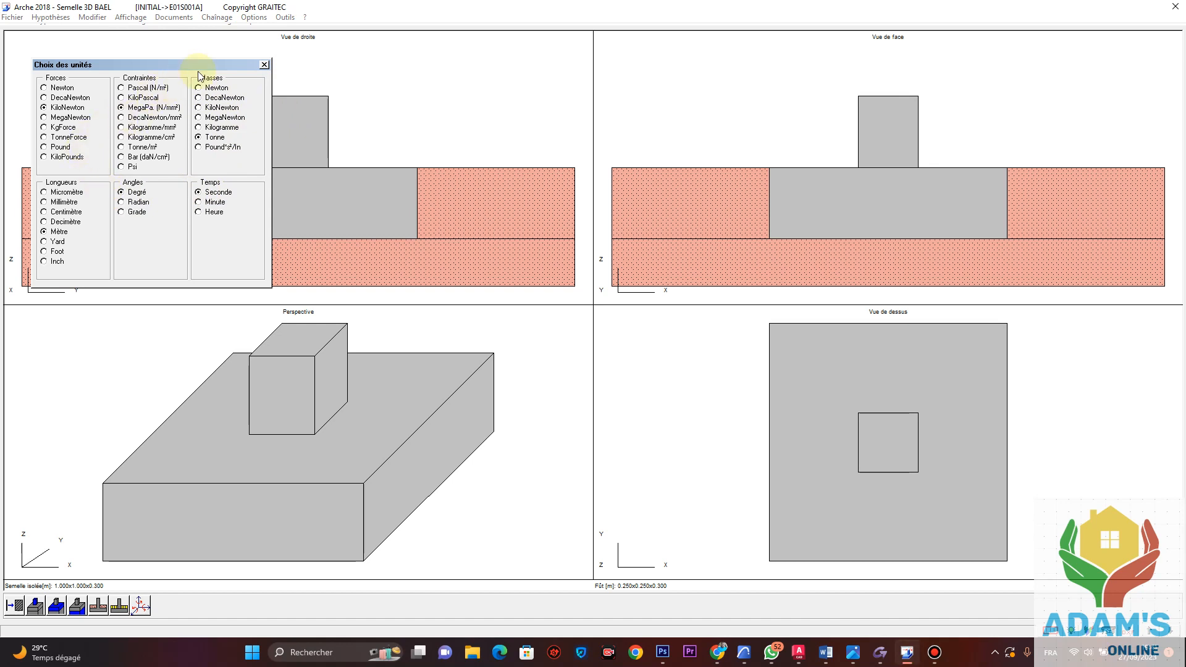
left_click(265, 65)
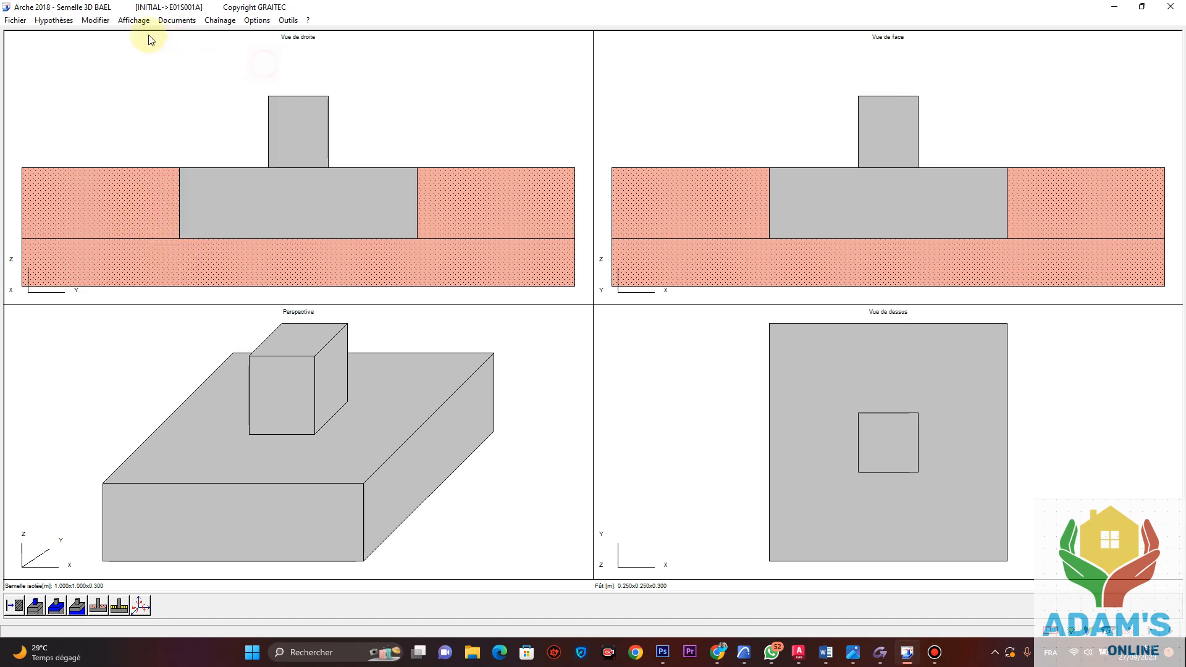
Lock the isolated footing's geometry by its lower level and set that NGF level to -1.5 m.
left_click(55, 20)
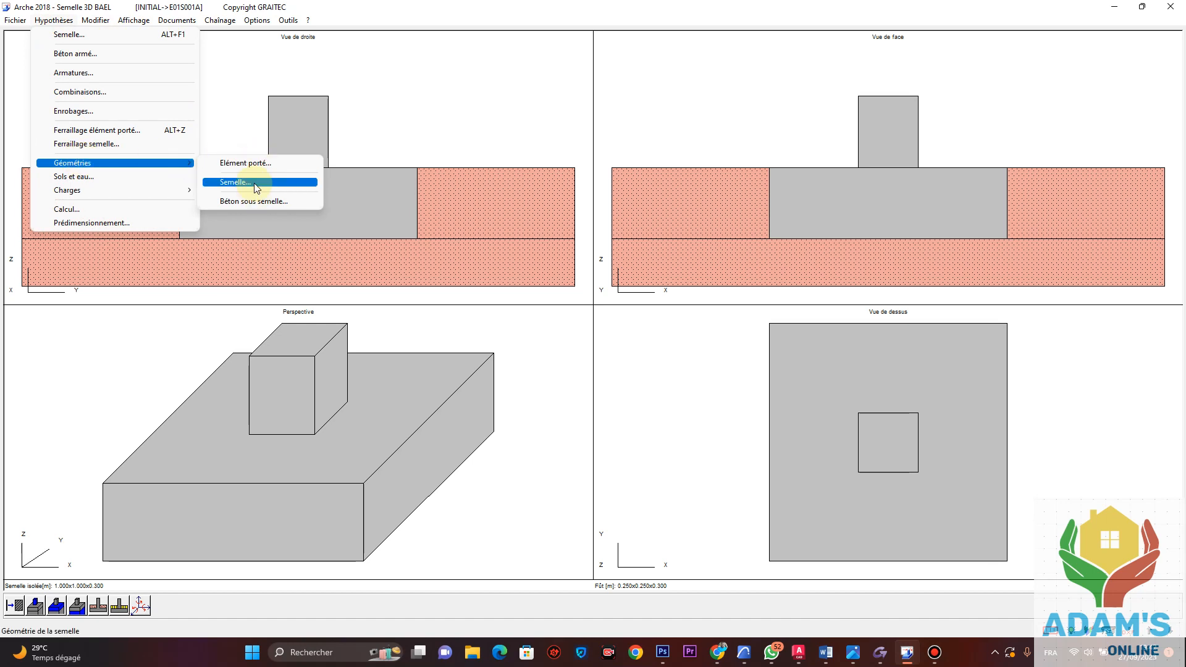
left_click(257, 188)
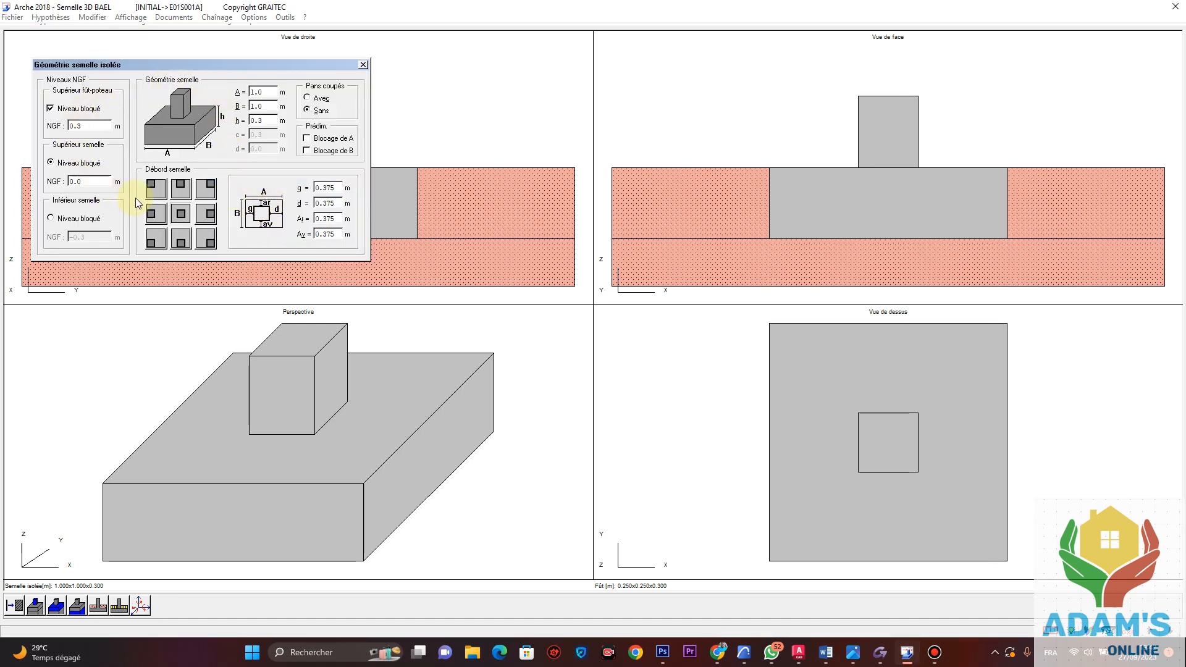
left_click(77, 219)
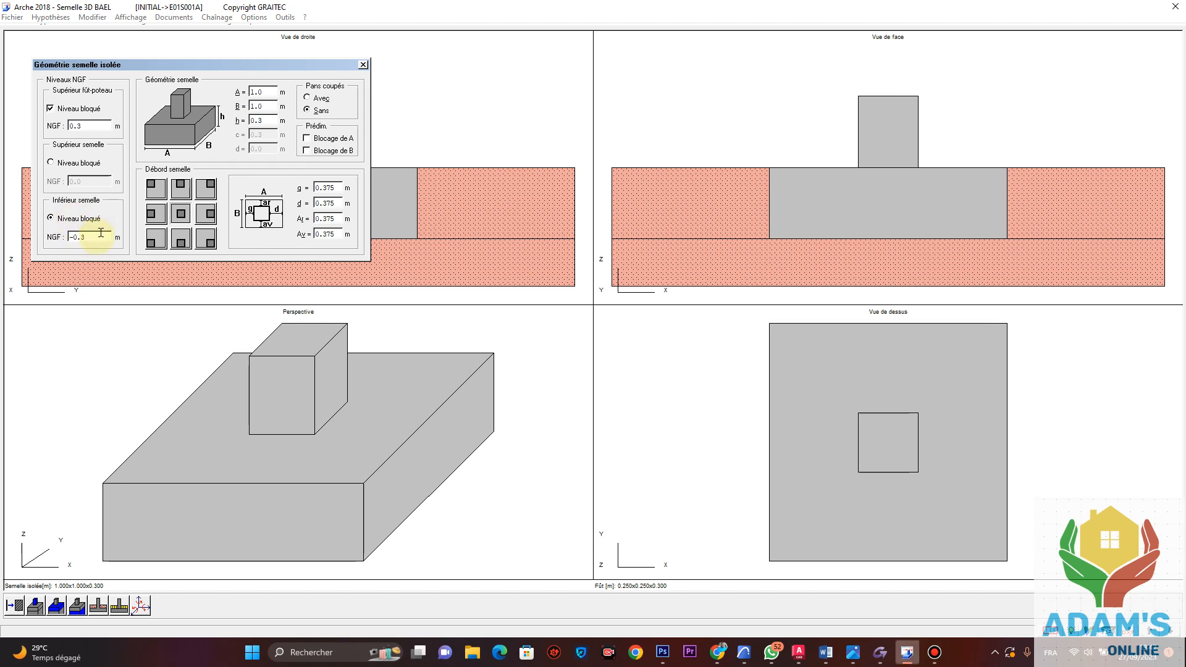
double_click(100, 234)
type("-")
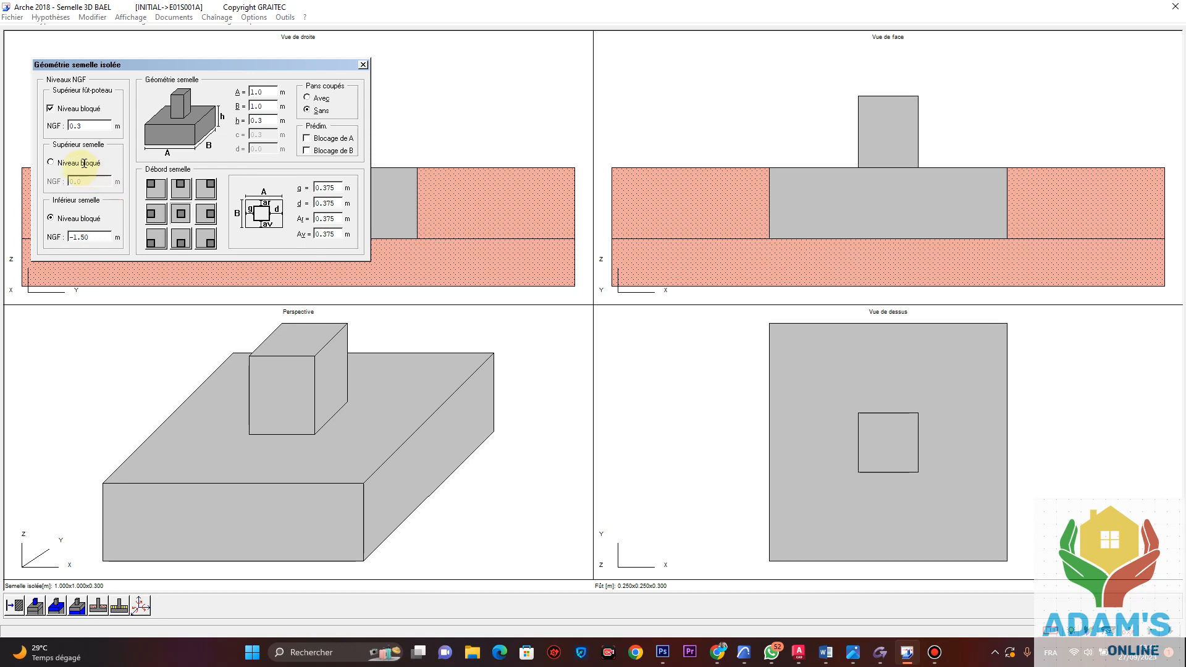
left_click(87, 202)
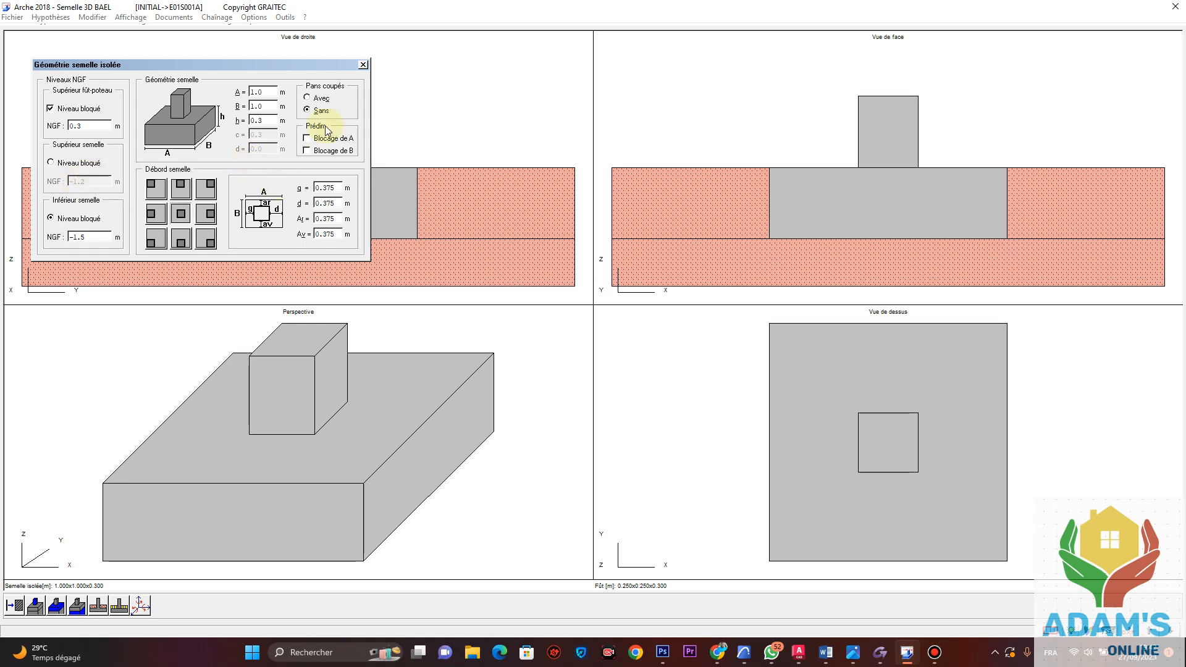
left_click(363, 65)
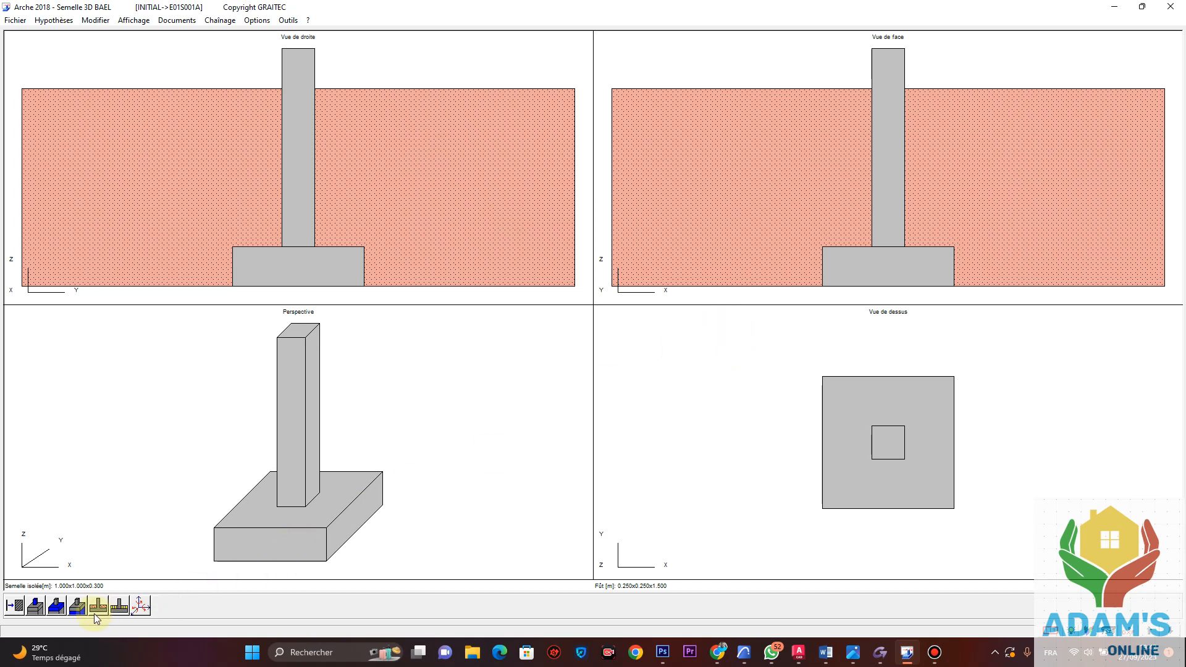
Add a 0.05 m thick layer of blinding concrete (Béton de propreté) under the footing.
left_click(77, 605)
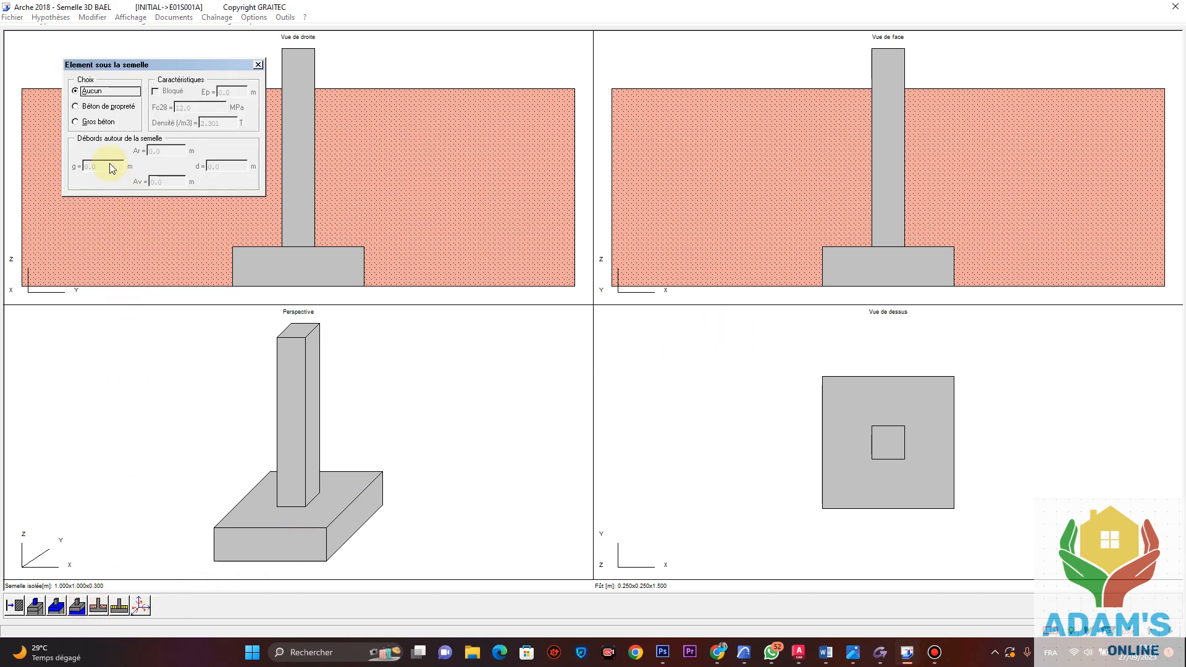
left_click(105, 106)
left_click(238, 92)
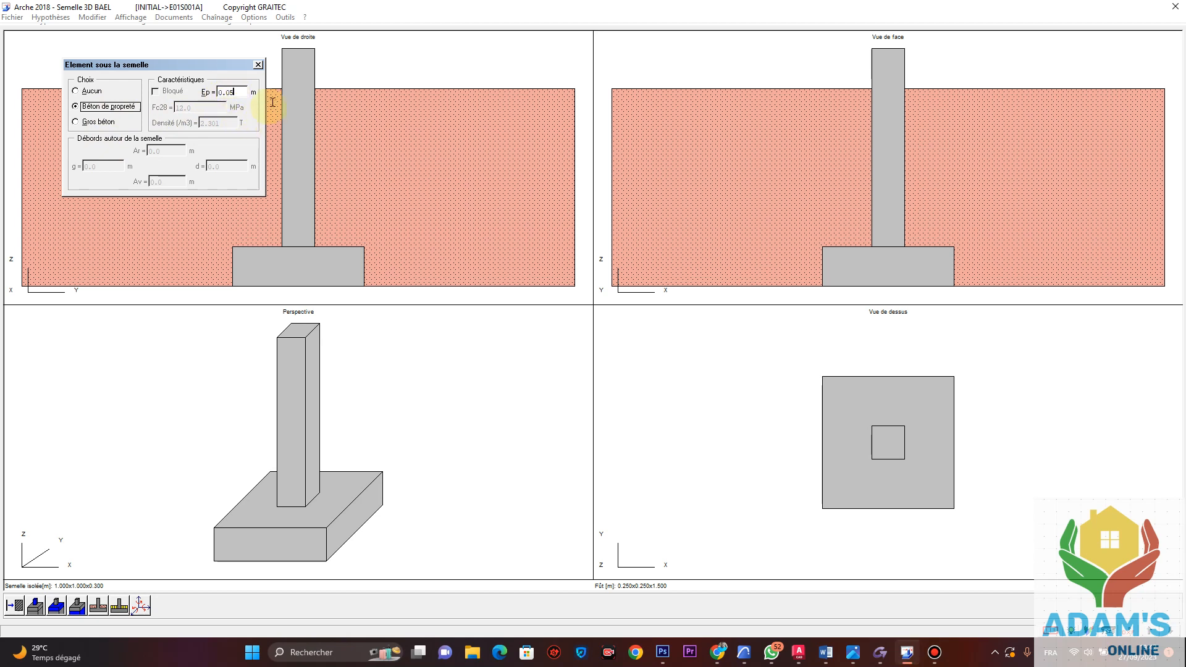
left_click(257, 64)
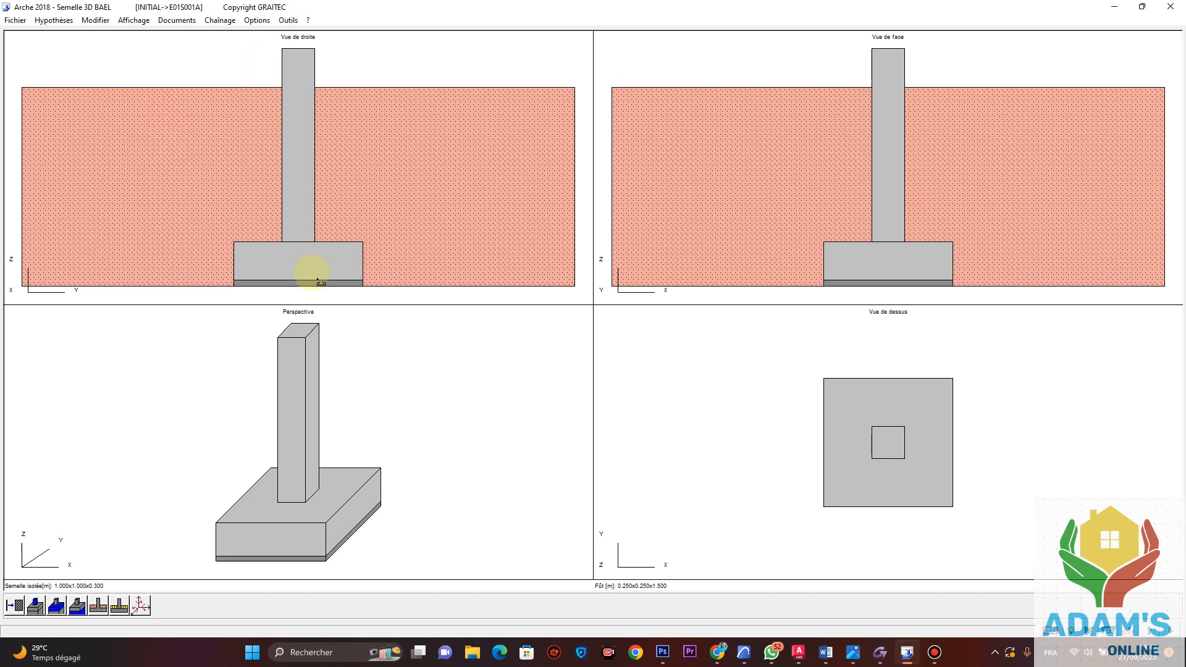
Set the vertical loads V of Torseur 1 to 40 kN for Permanente and 20 kN for Exploitation 1.
left_click(53, 19)
mouse_move(159, 191)
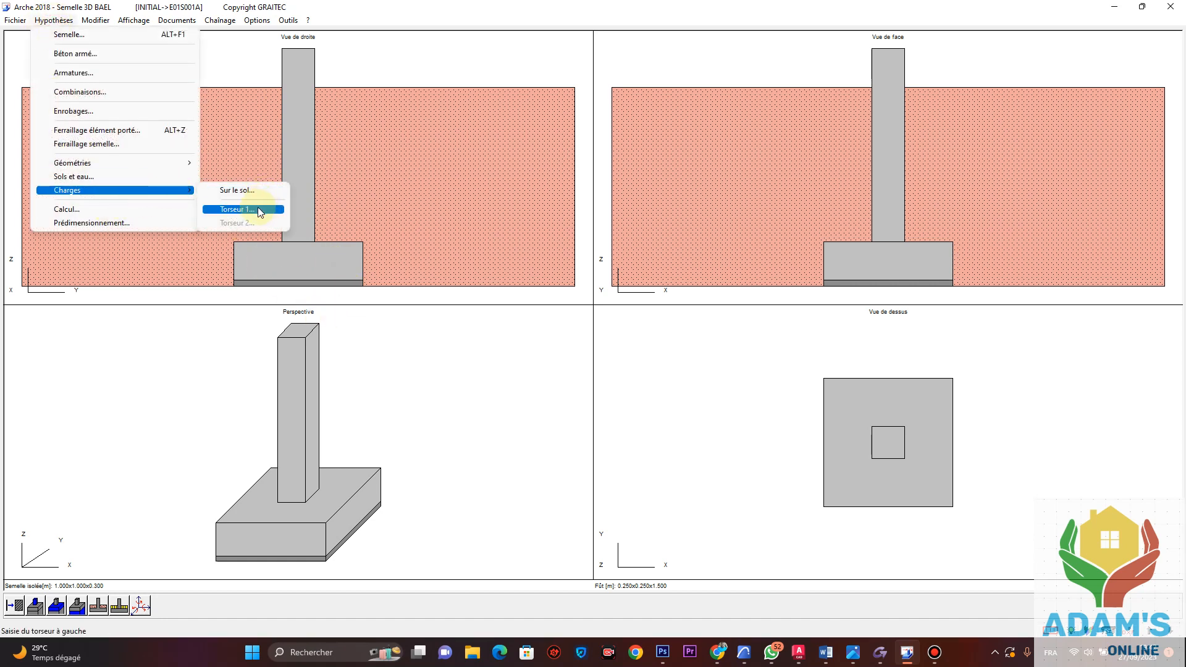
left_click(257, 207)
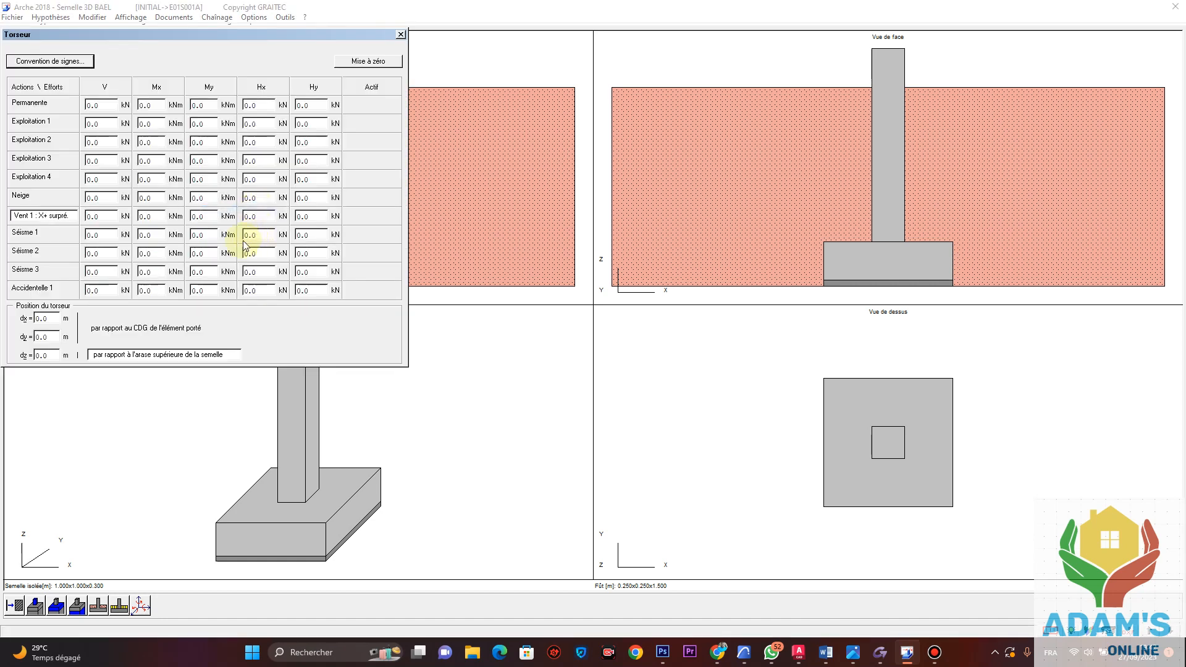
double_click(110, 104)
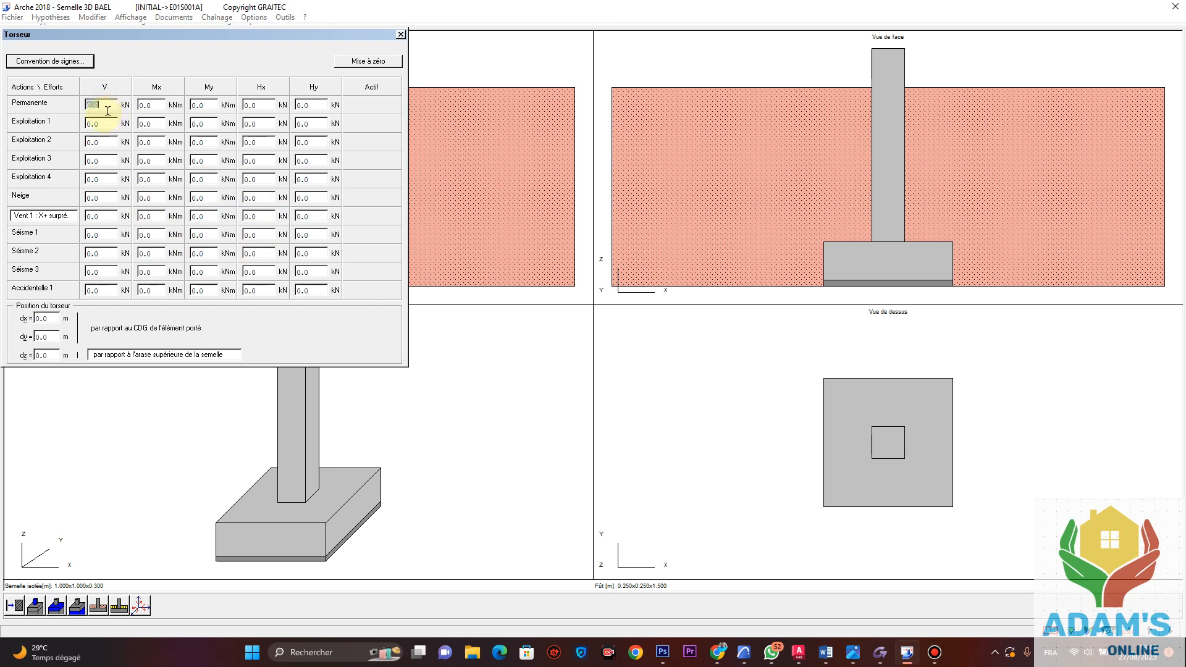
type("40")
double_click(105, 124)
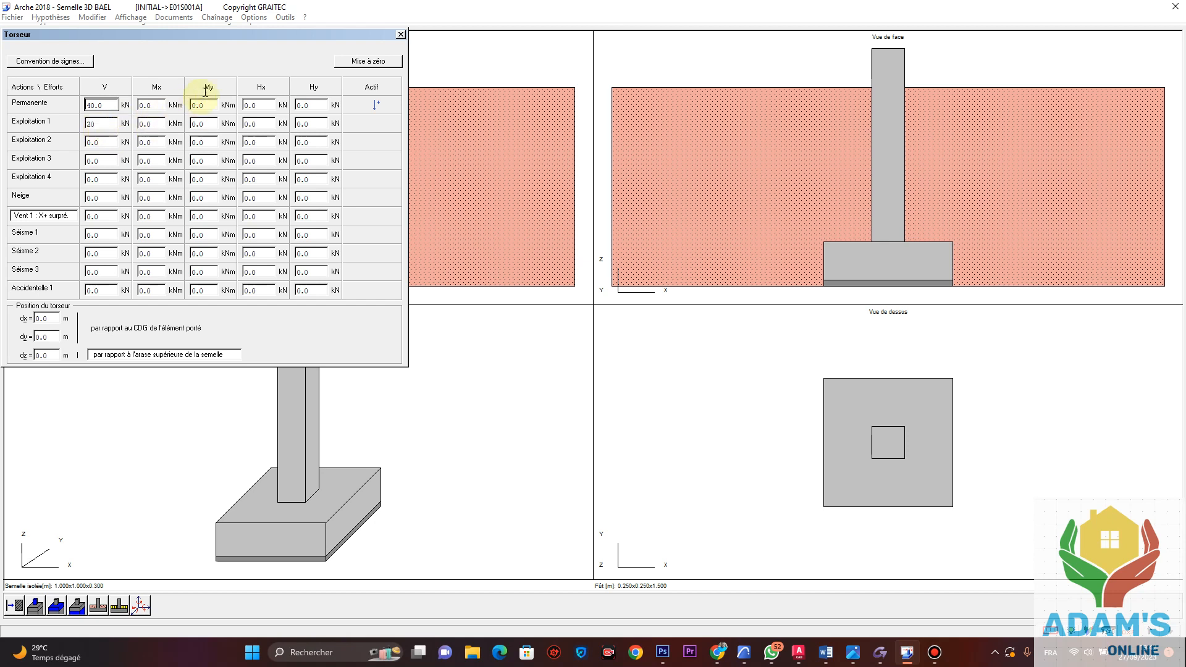
key("Return")
left_click(400, 34)
Review the water table, finished ground and bearing soil definitions.
left_click(55, 21)
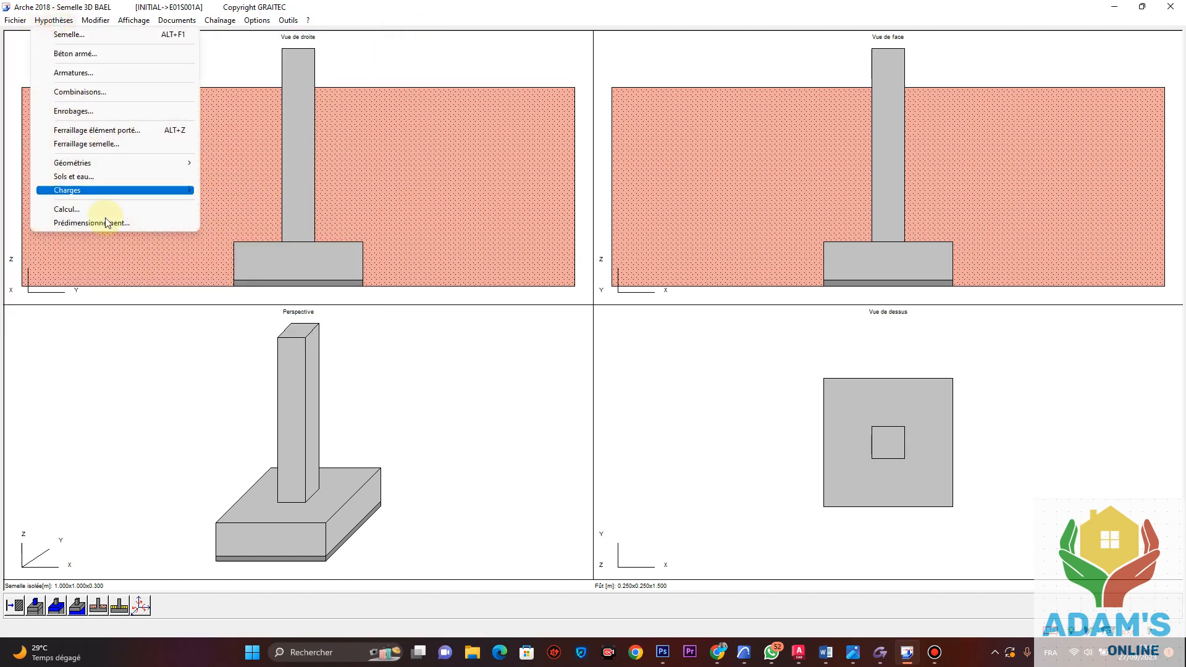
mouse_move(138, 192)
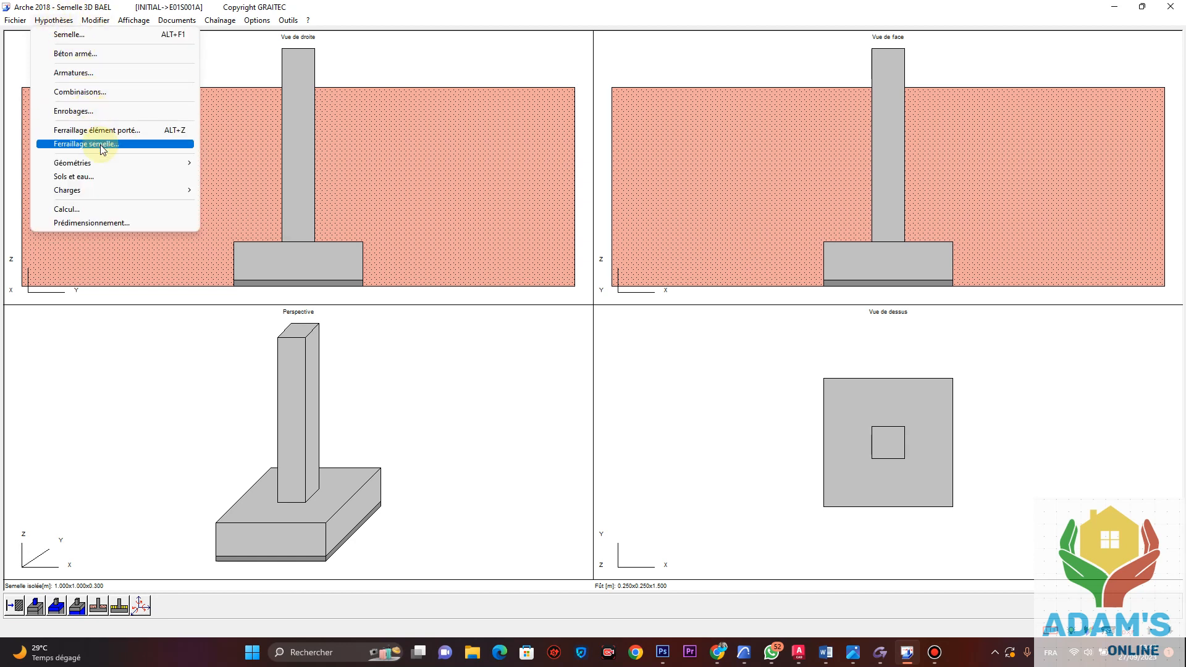
mouse_move(99, 164)
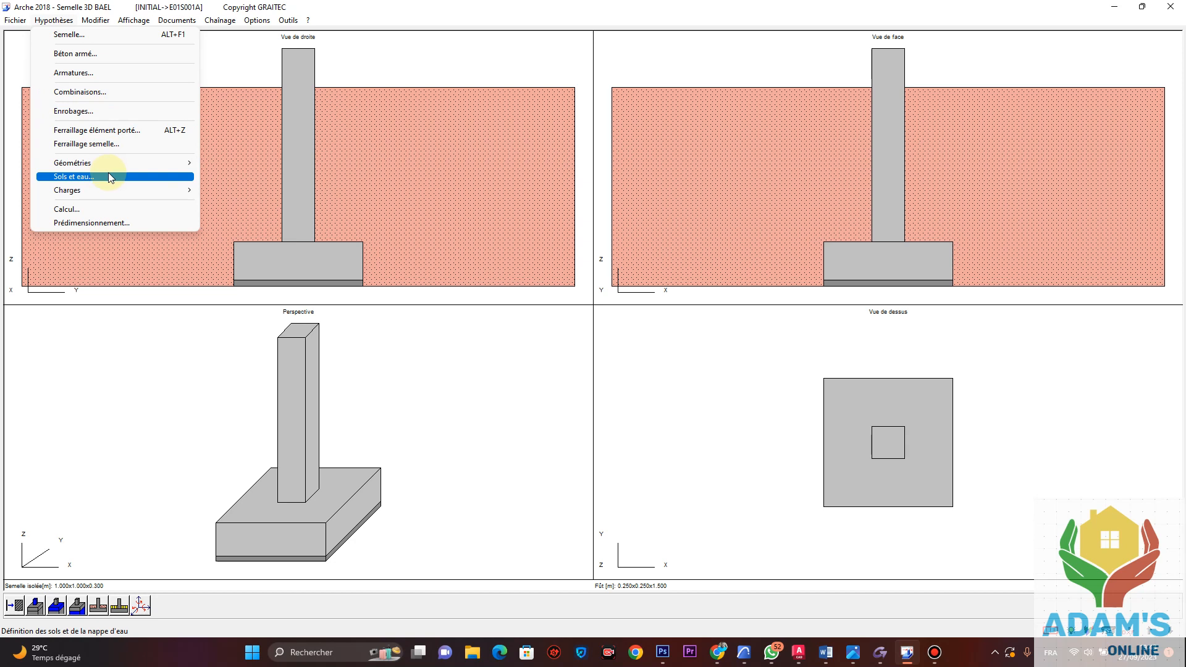
left_click(110, 176)
left_click(129, 85)
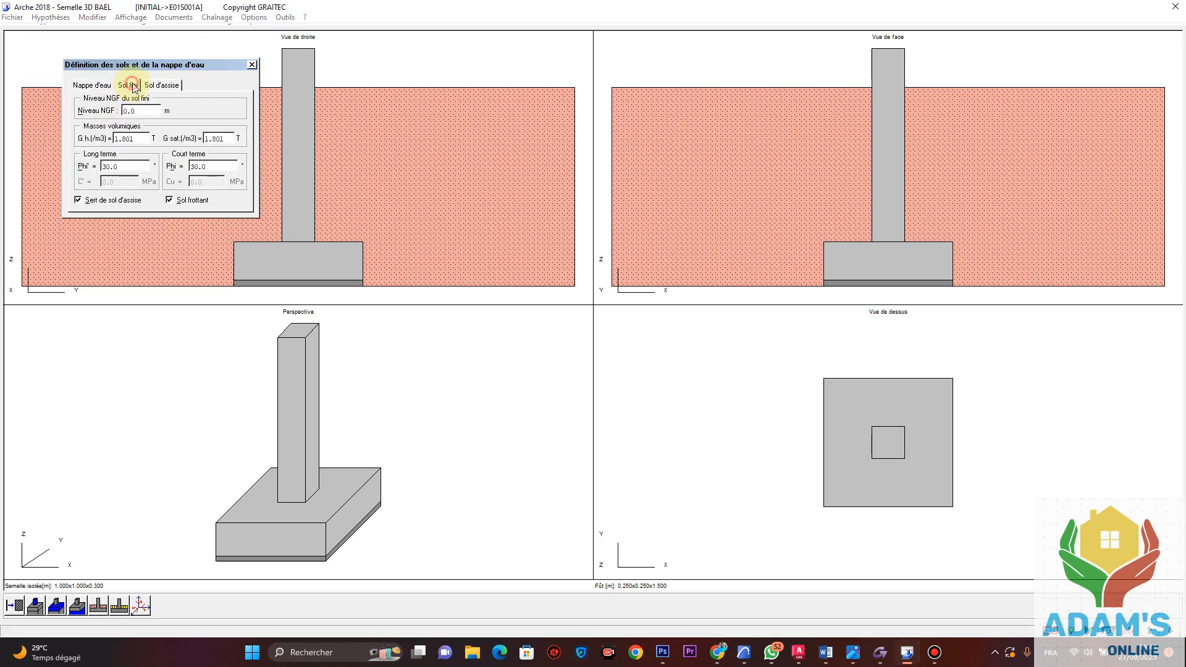
left_click(165, 86)
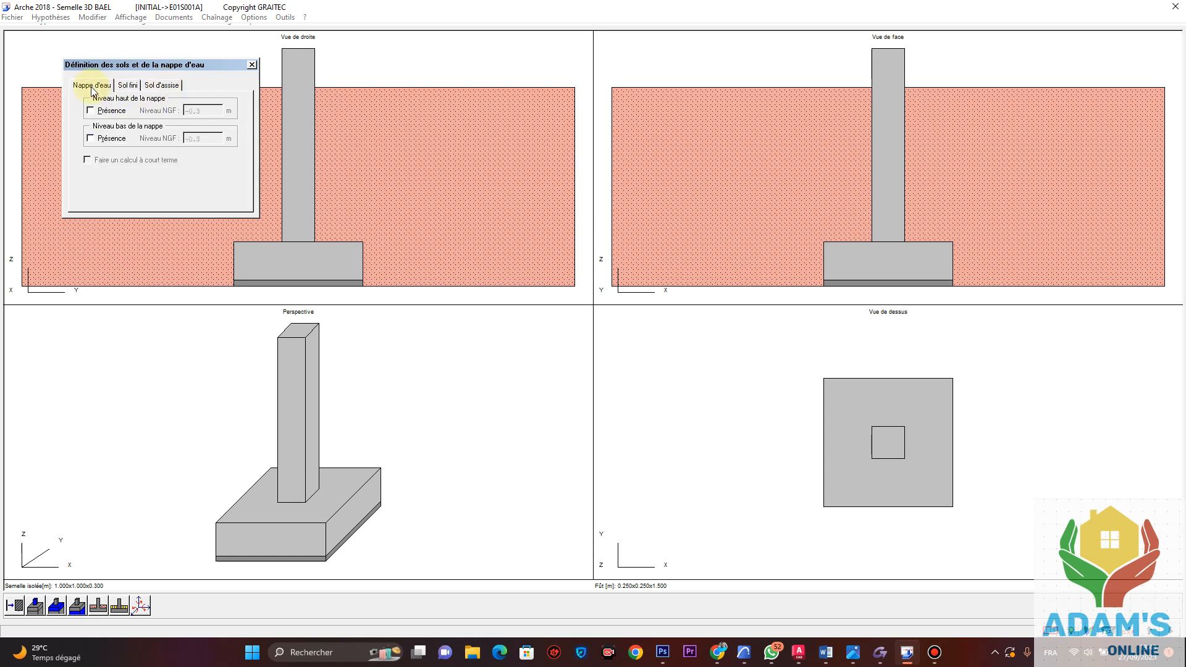
left_click(128, 86)
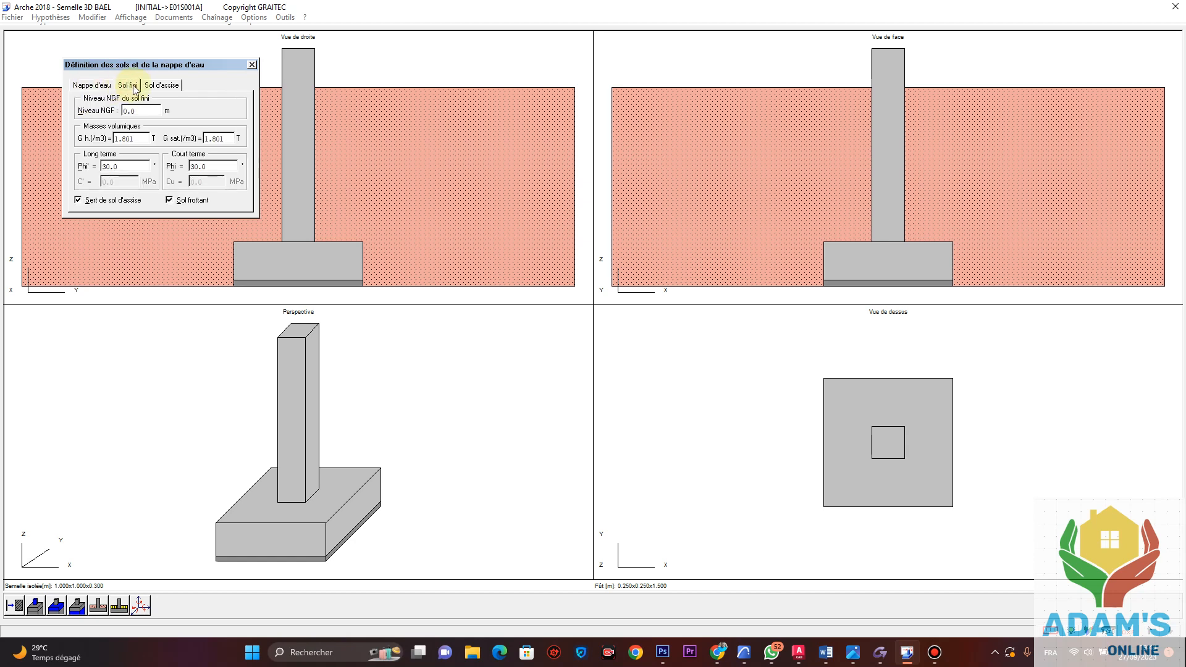
left_click(161, 86)
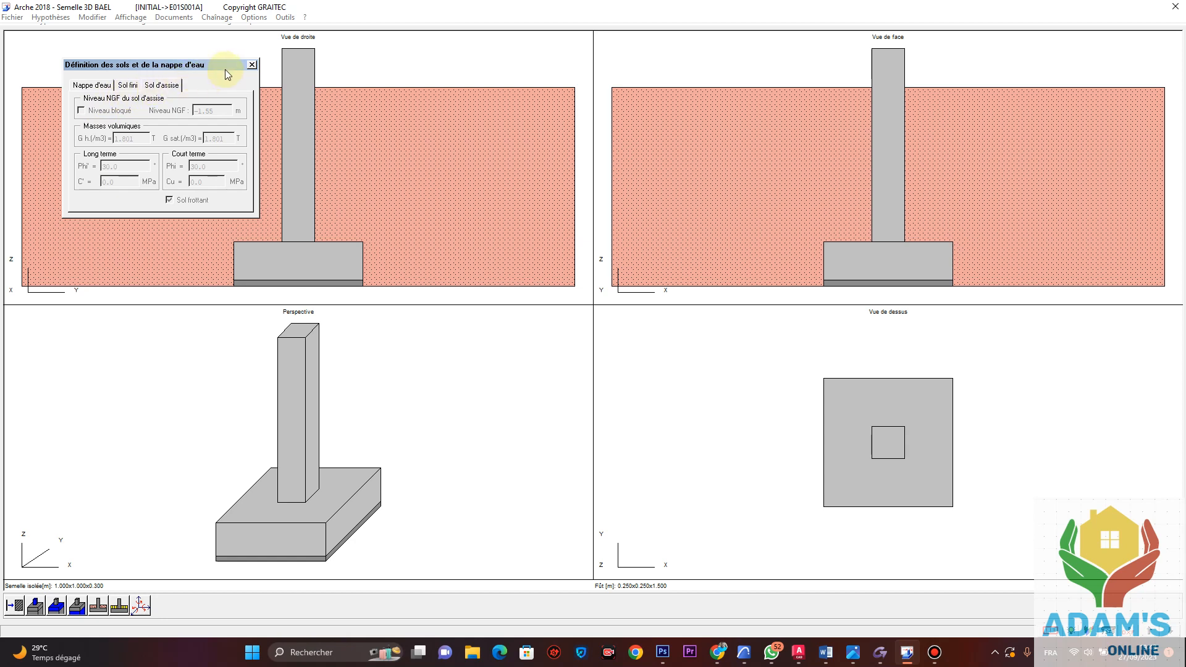
left_click(251, 65)
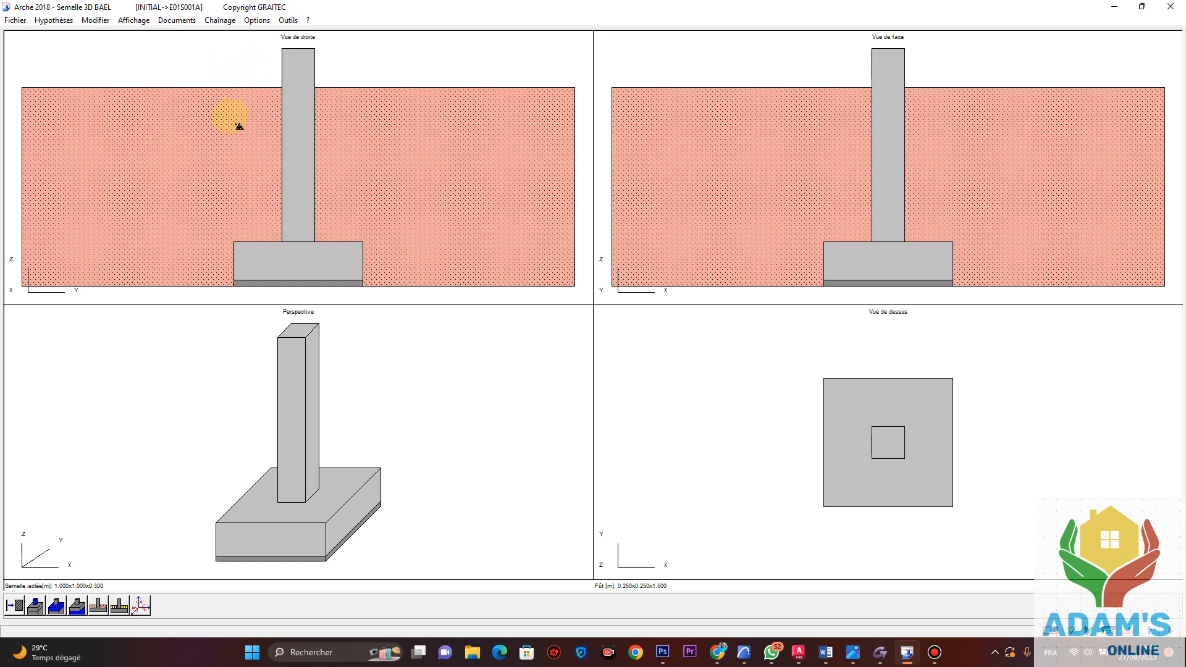
Check the predimensioning options for automatic mass concrete creation and the footing's dimension increments.
left_click(53, 19)
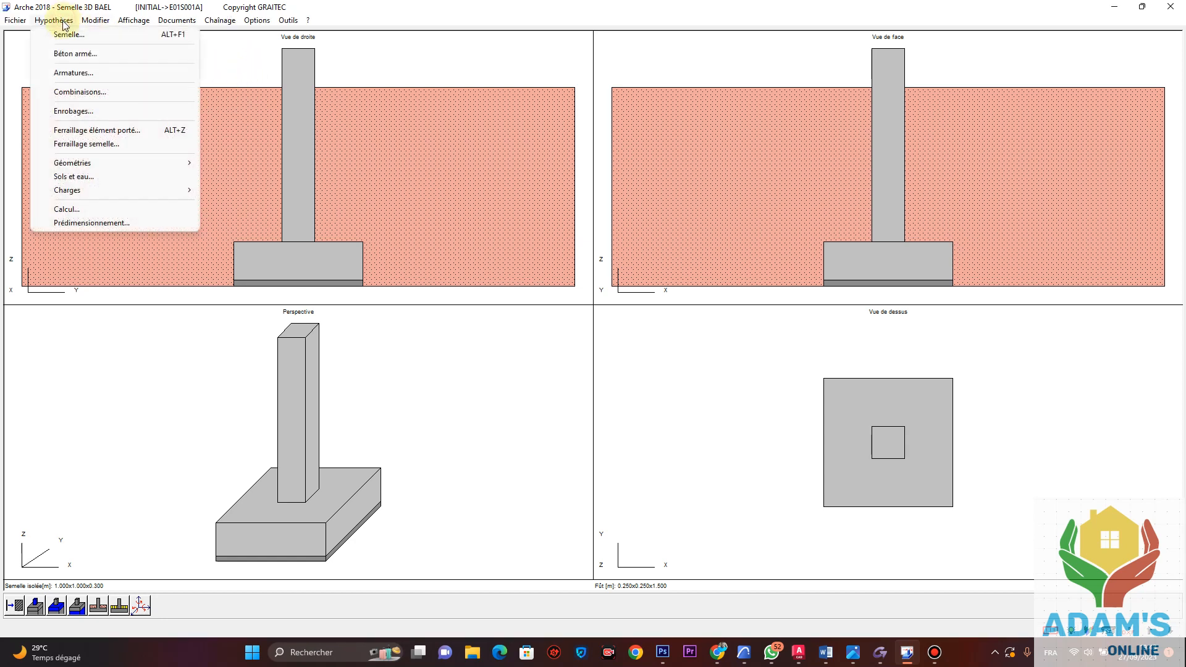
mouse_move(107, 189)
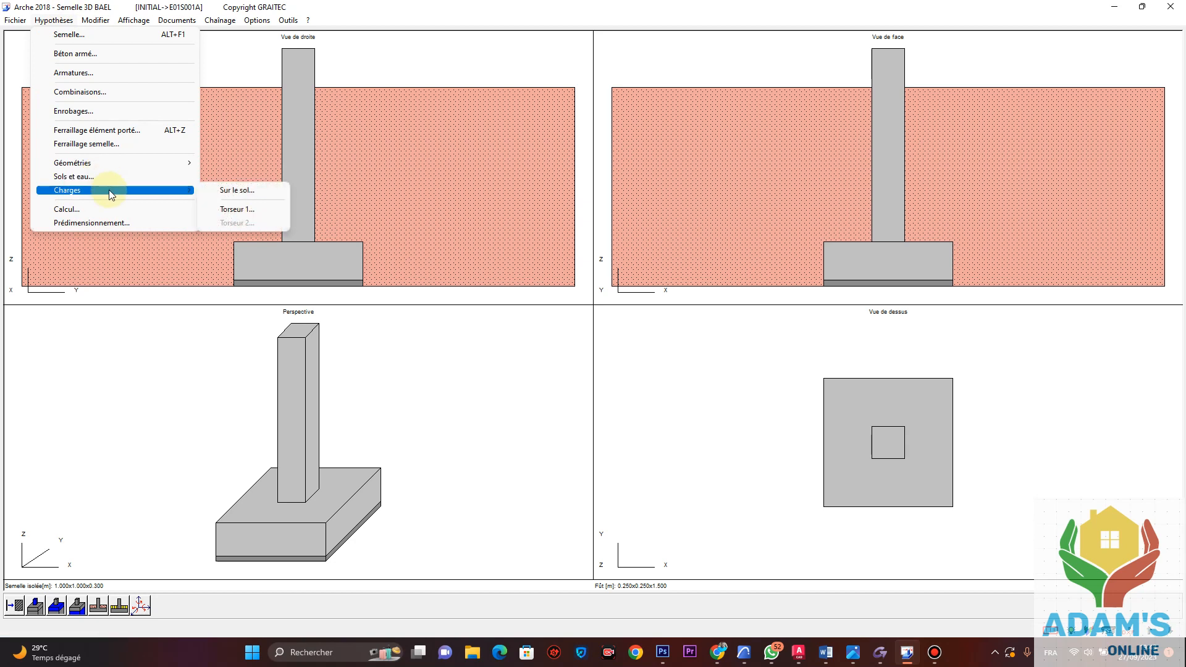
left_click(229, 191)
left_click(215, 189)
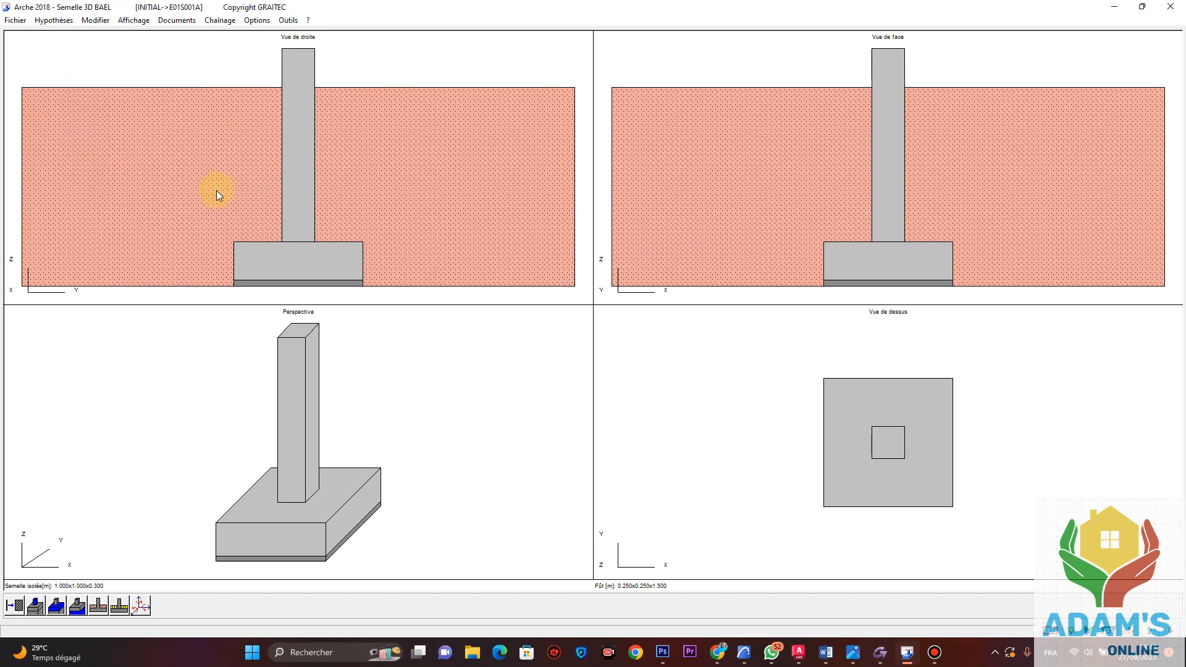
left_click(54, 23)
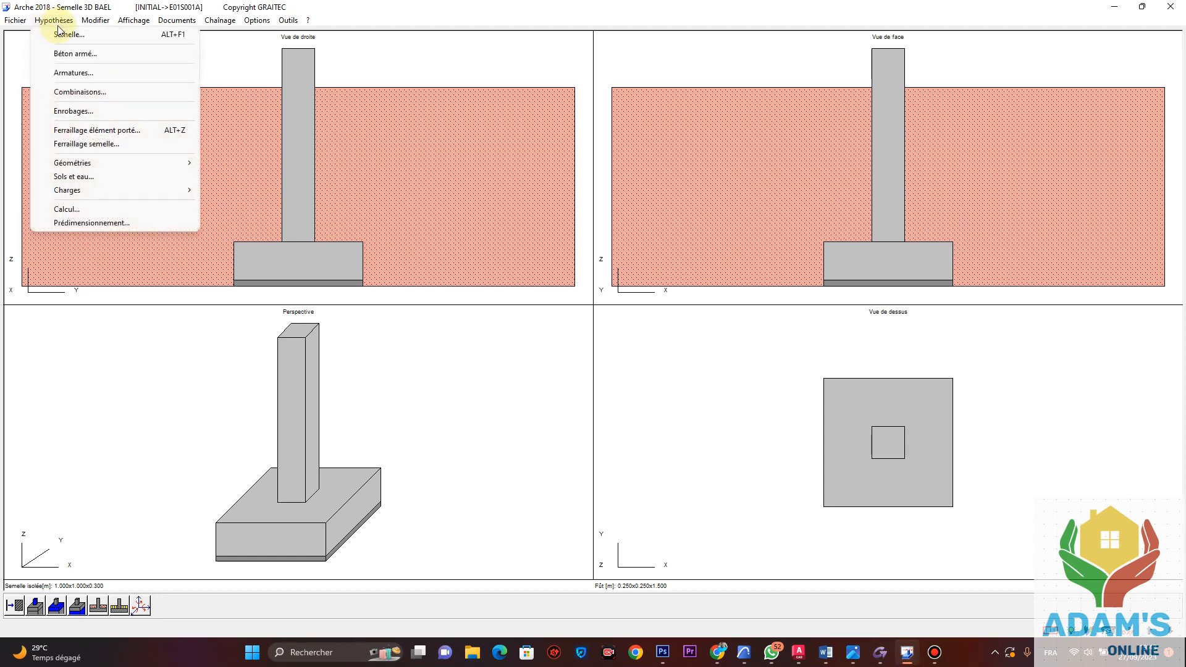
left_click(133, 223)
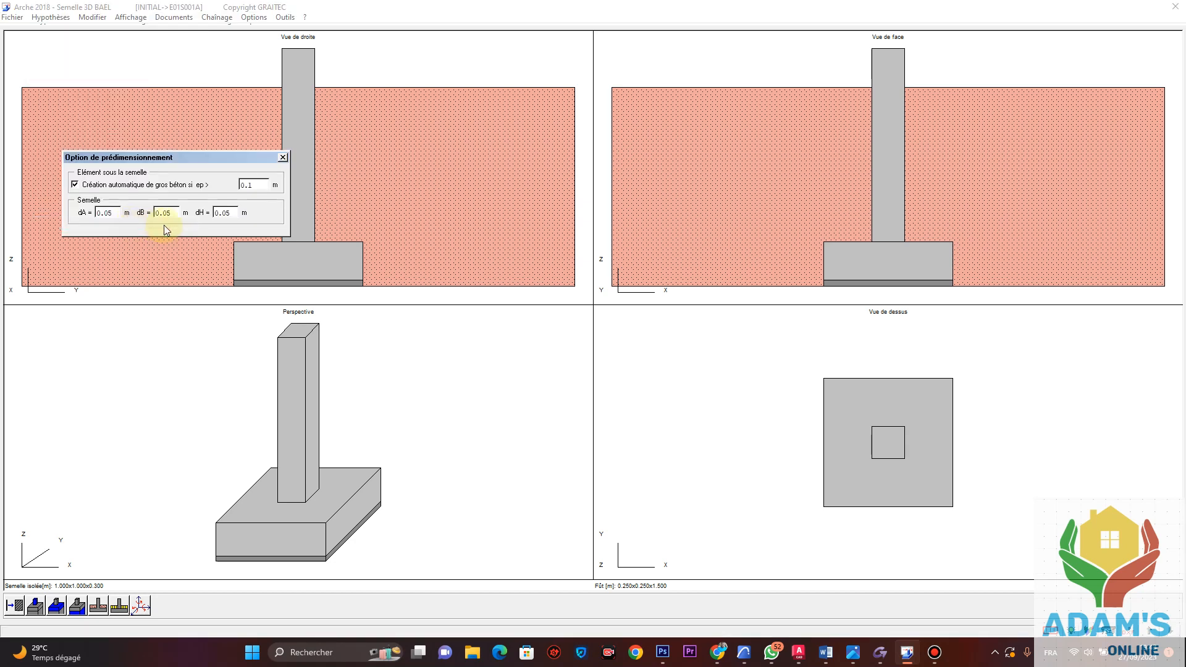
left_click(282, 157)
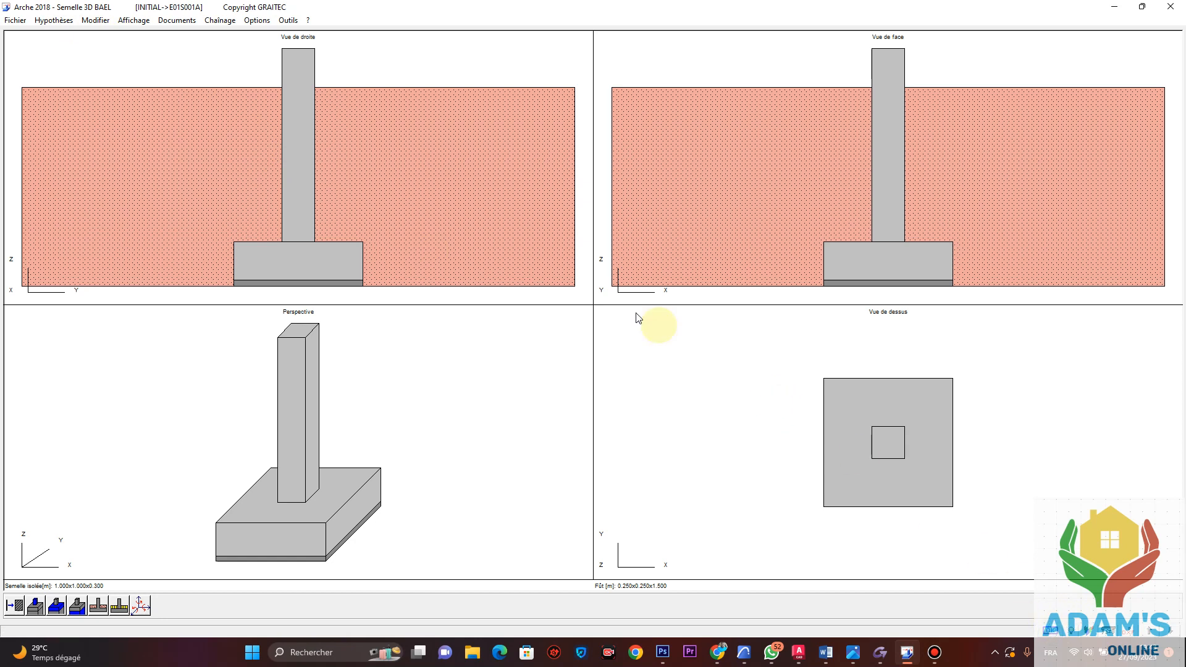
Display the footing's reinforcement drawing and examine its plan, section XX and bar schedule.
left_click(133, 20)
left_click(176, 92)
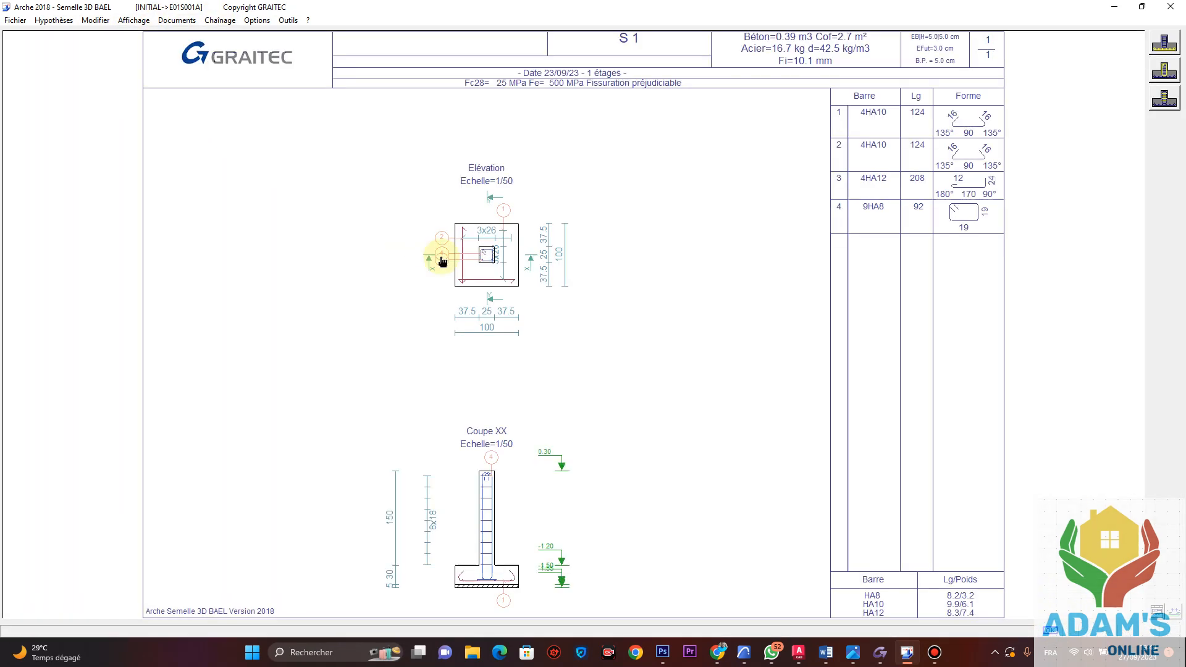
scroll(526, 571, "up", 1)
scroll(894, 207, "down", 3)
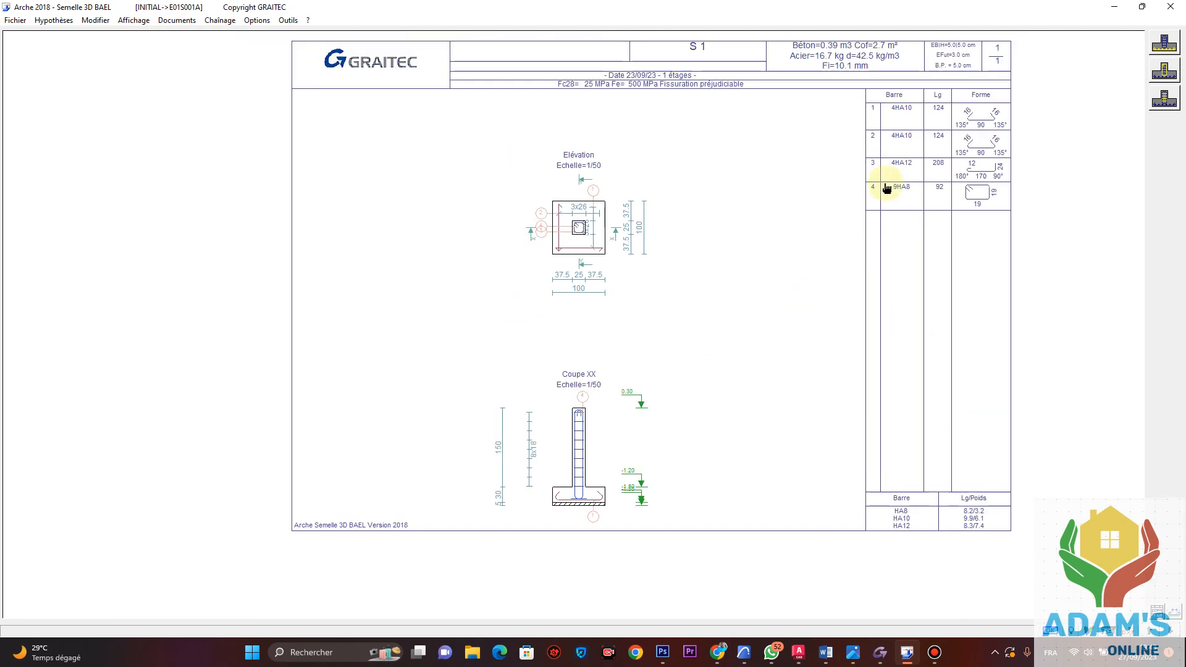
scroll(897, 124, "up", 1)
scroll(572, 233, "up", 1)
scroll(572, 233, "up", 1)
scroll(538, 297, "down", 1)
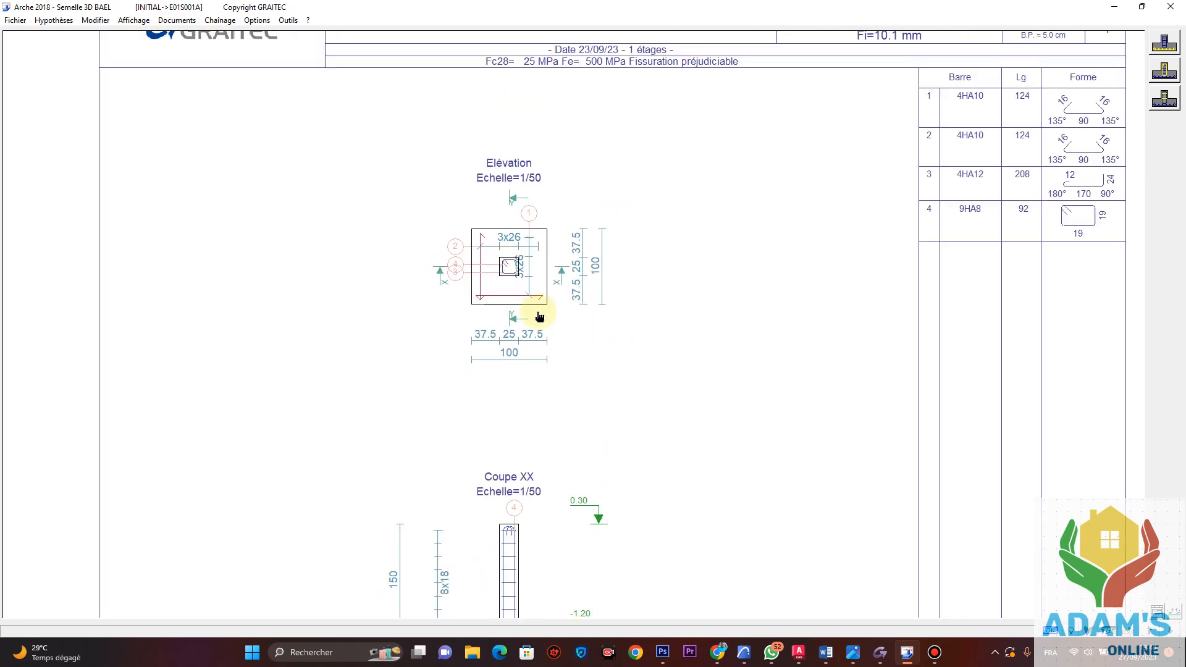
scroll(432, 247, "down", 1)
Set the vertical loads V of Torseur 1 to 100 kN for both Permanente and Exploitation 1.
left_click(53, 20)
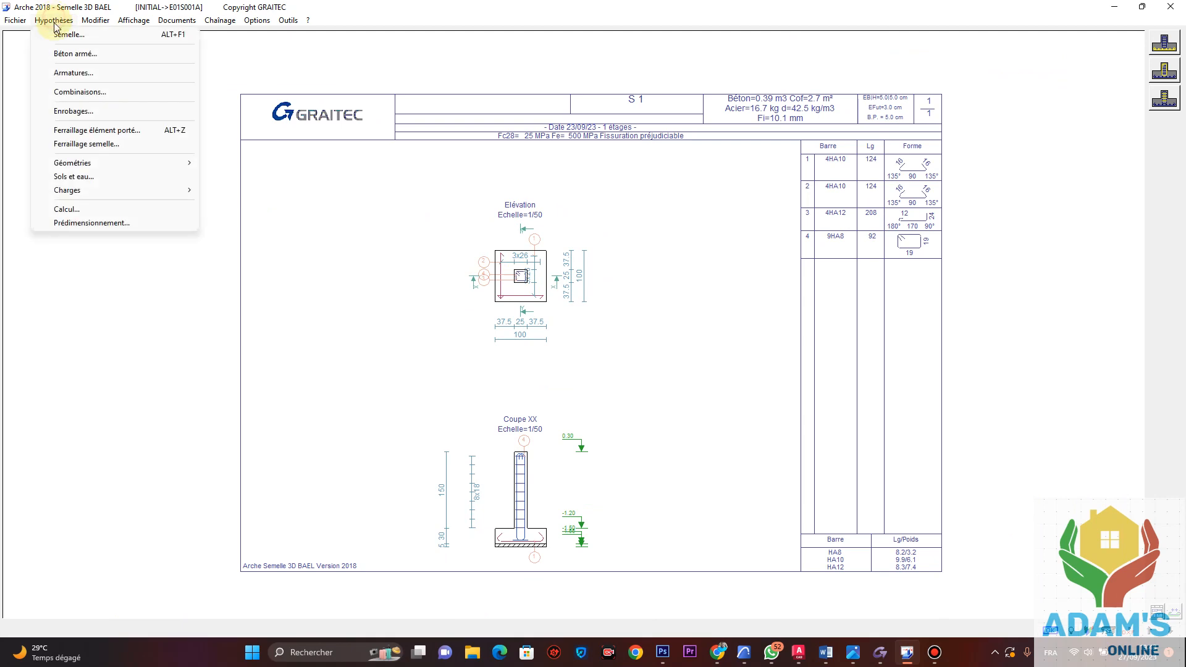
mouse_move(86, 196)
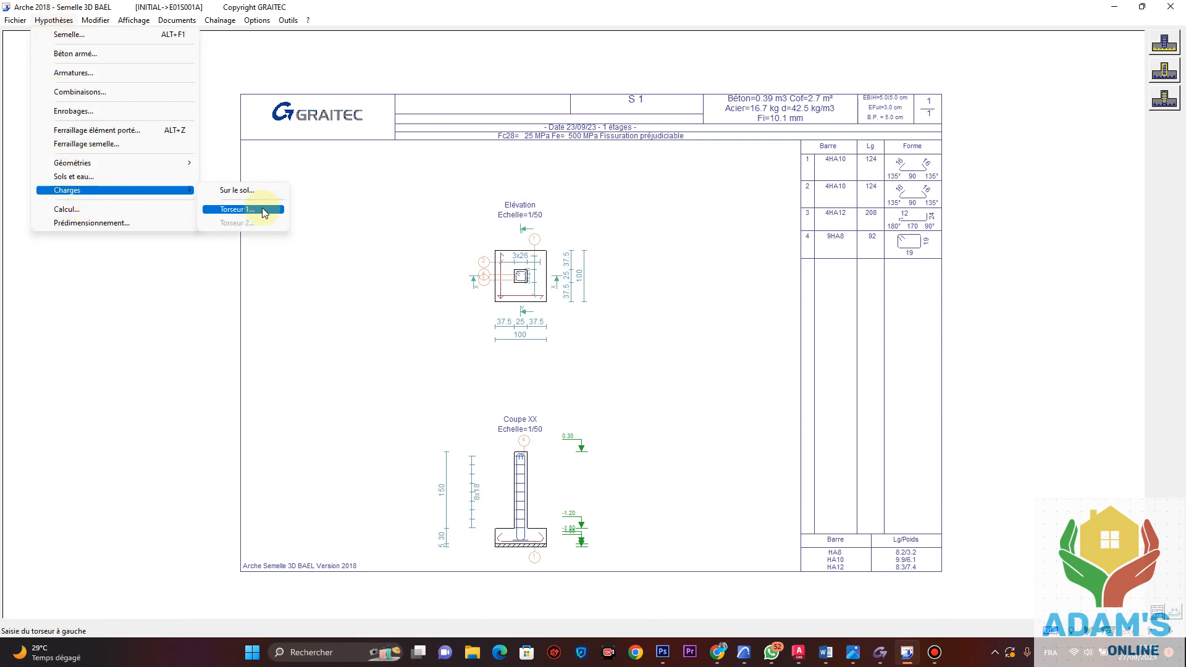
left_click(262, 207)
double_click(99, 106)
type("100")
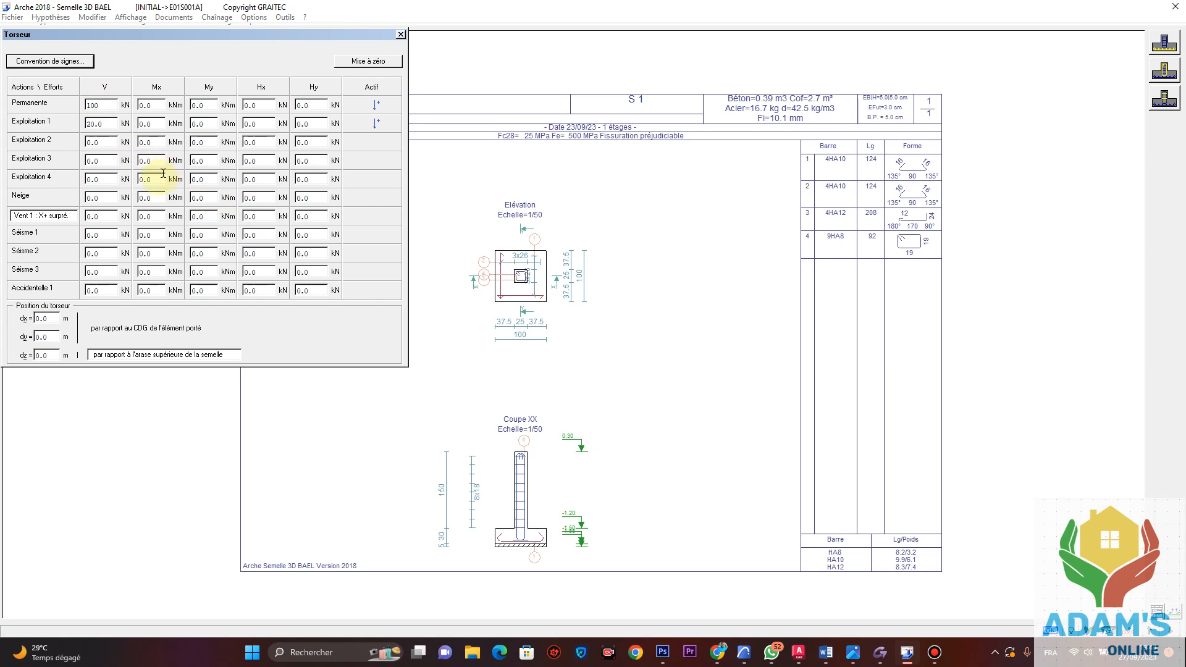
double_click(110, 126)
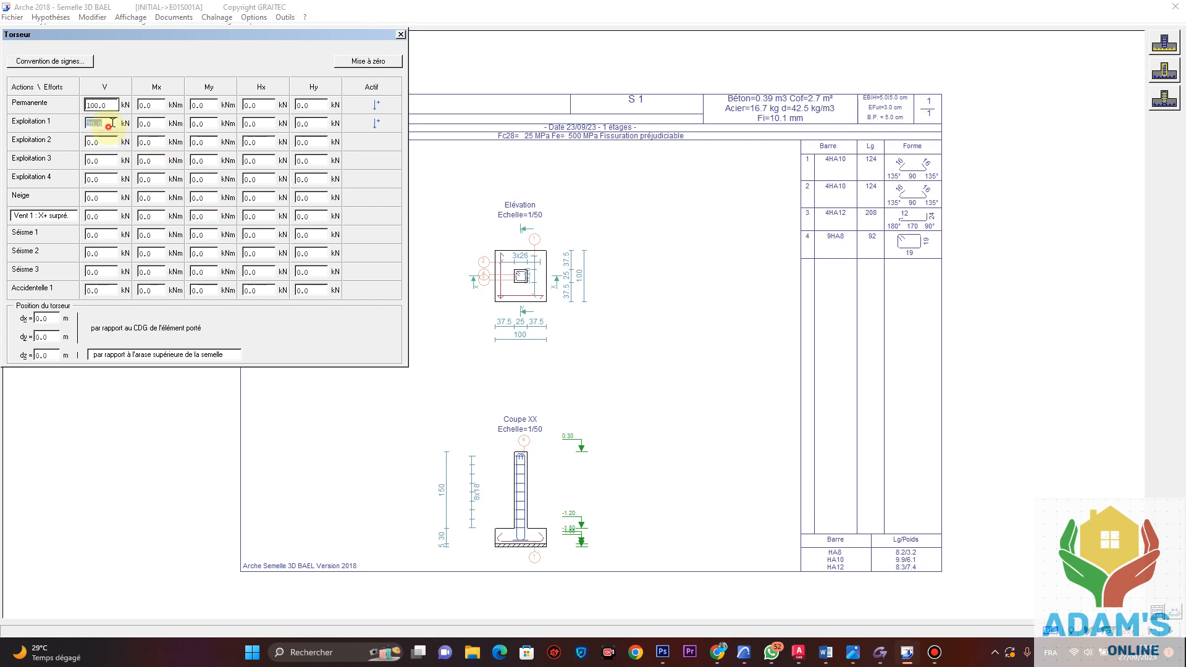
type("100.0")
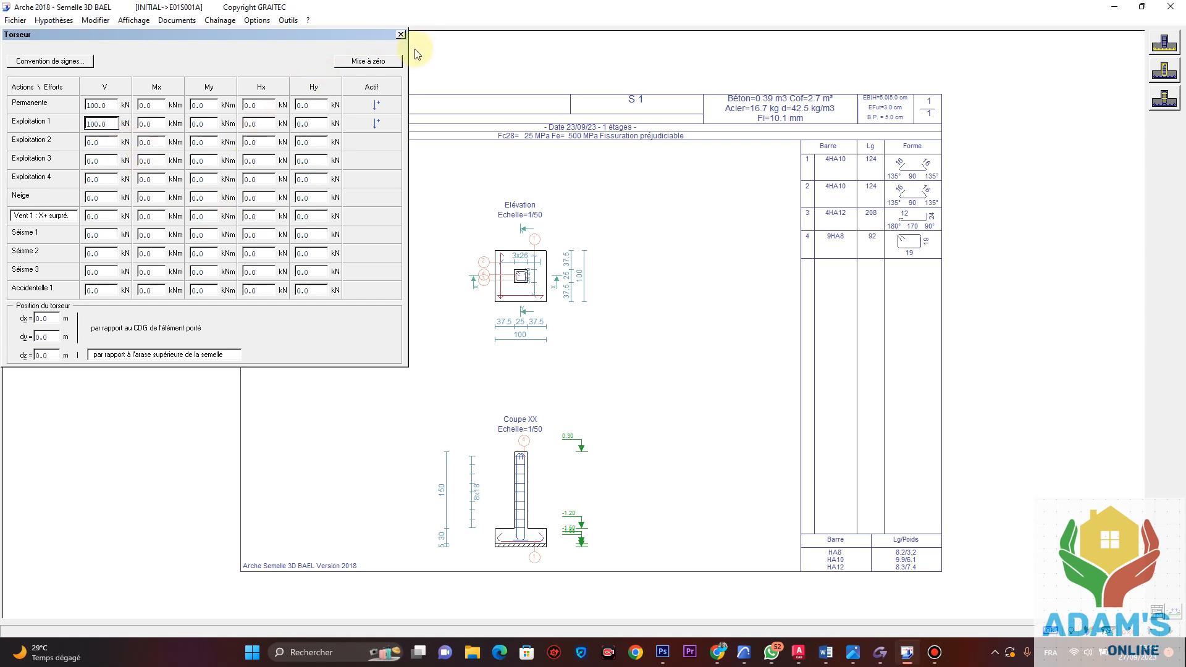
left_click(402, 35)
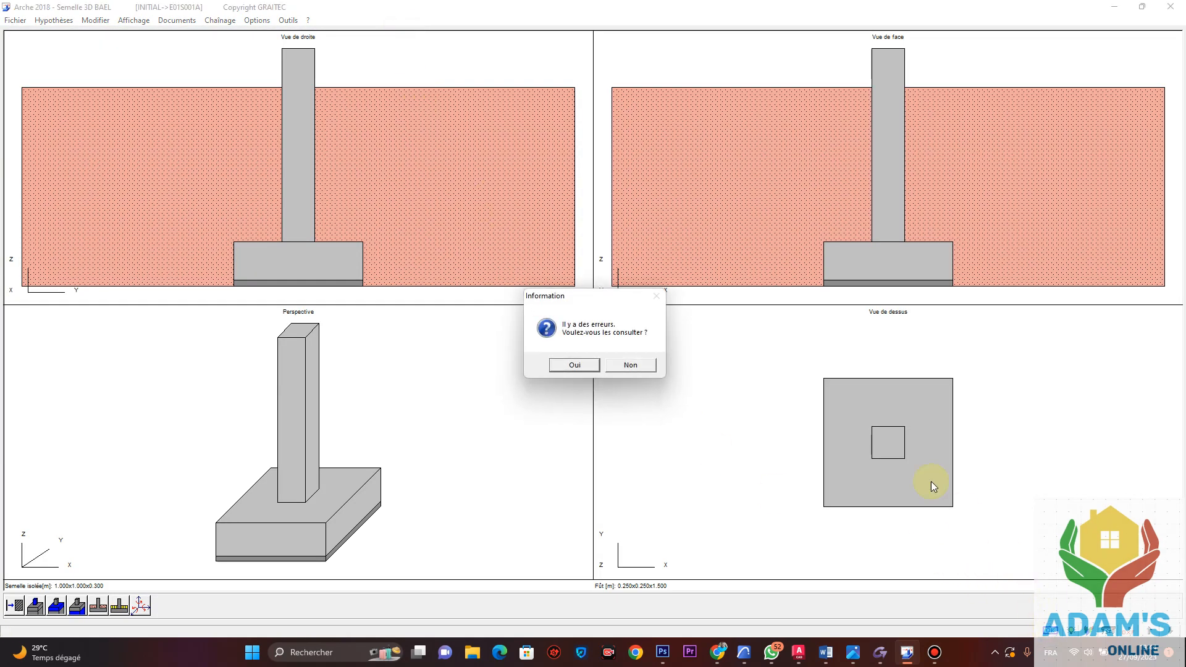
Consult the calculation error report and compare the ULS soil stress value with its limit.
left_click(574, 365)
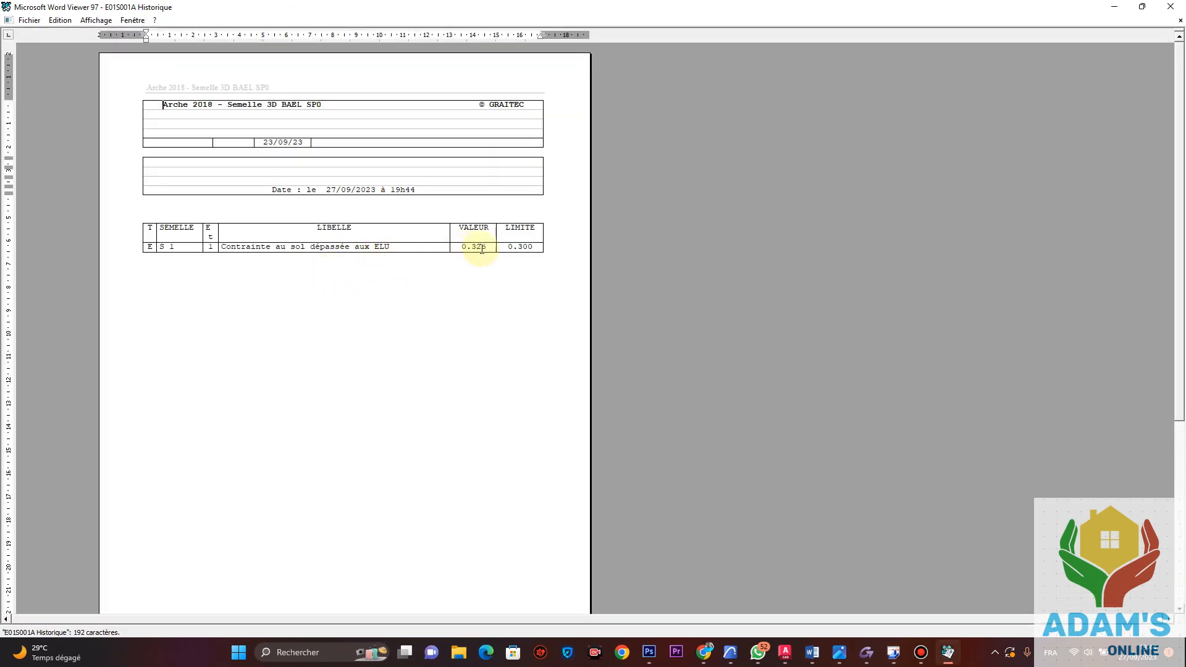
left_click_drag(536, 249, 461, 255)
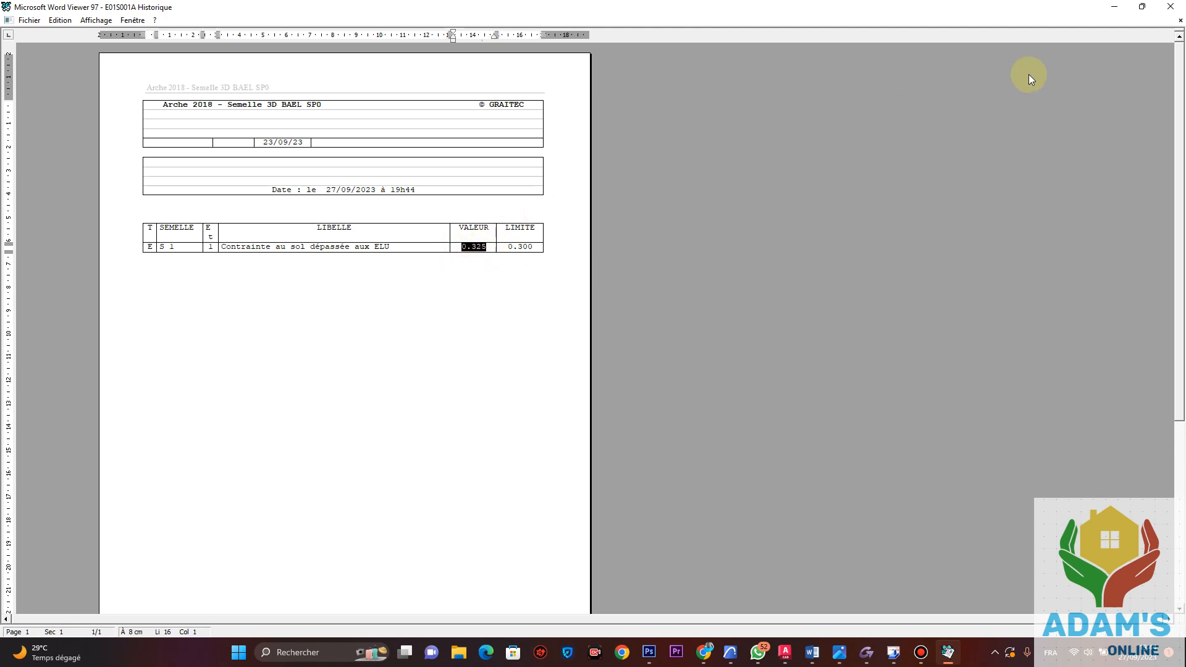
left_click(1166, 9)
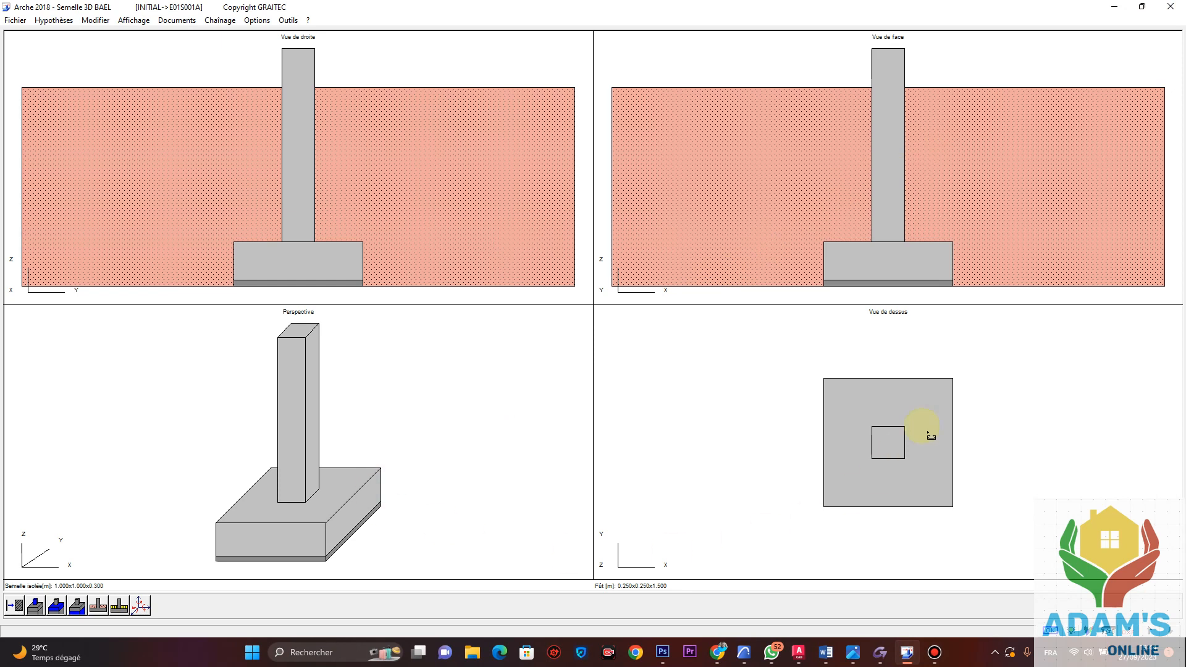
Set the footing dimensions to A 1.2 m, B 1.2 m and h 0.35 m, and display the reinforcement drawing.
double_click(311, 255)
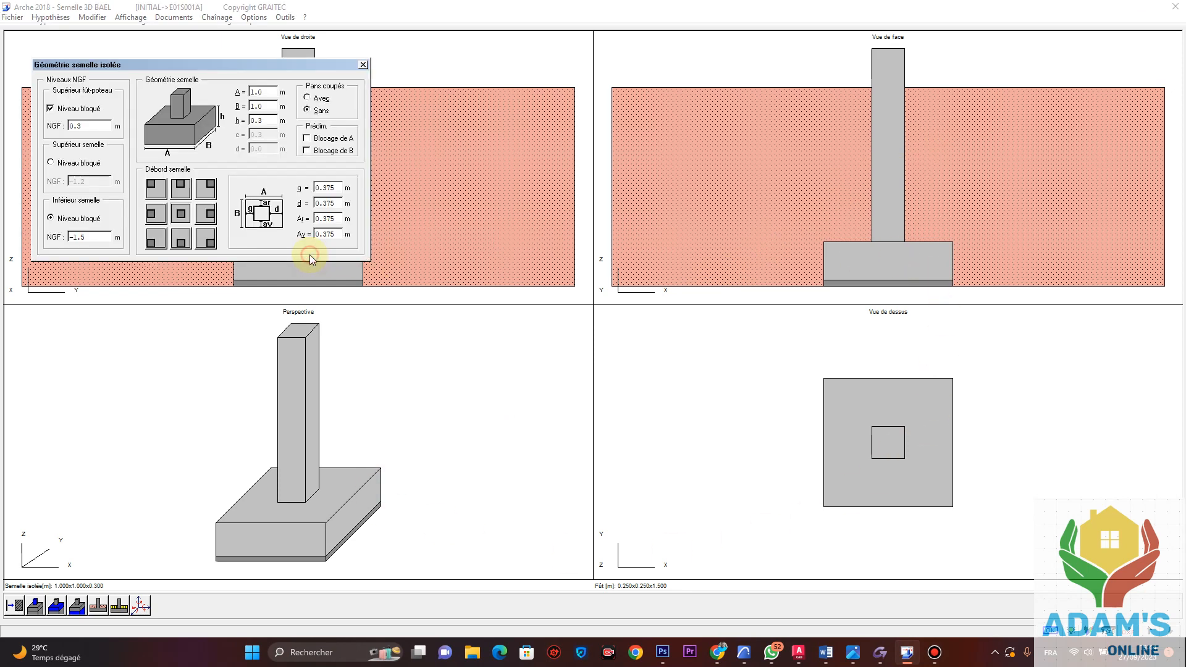
double_click(268, 90)
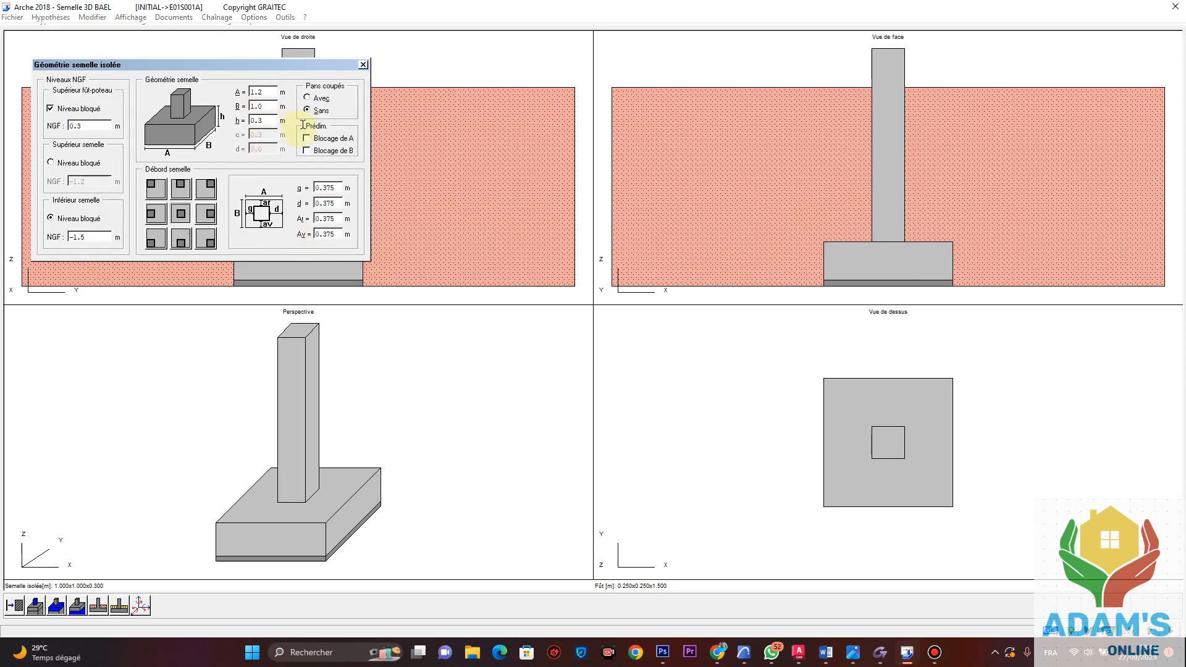
type("1.20")
double_click(272, 106)
double_click(275, 123)
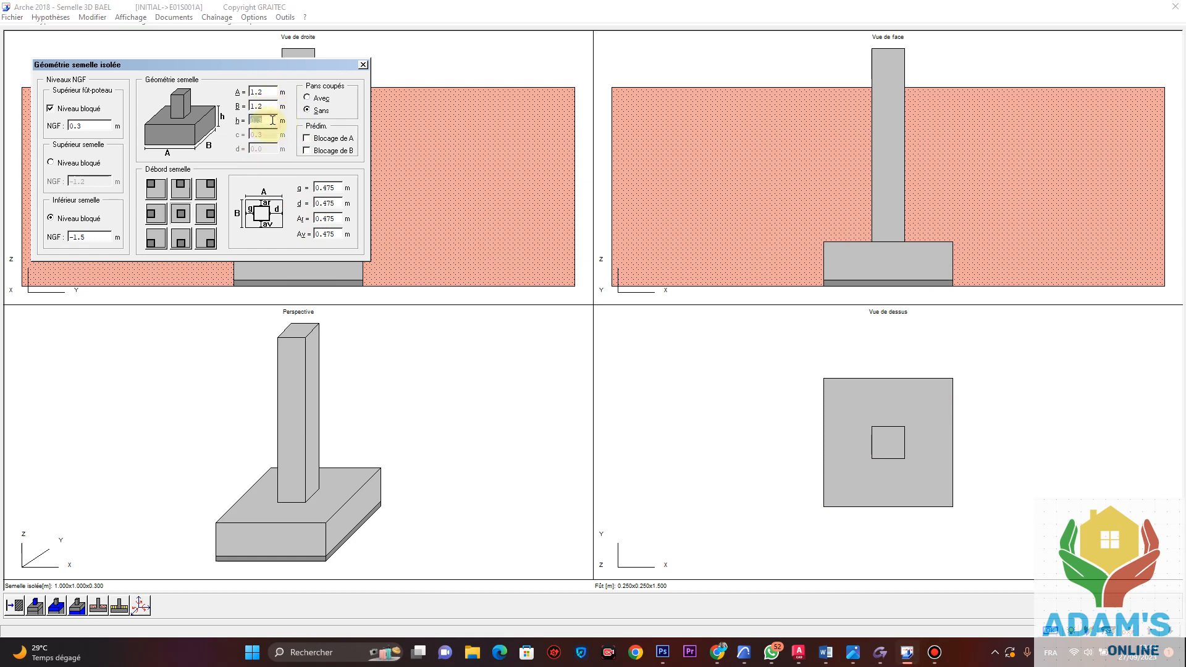
type("0")
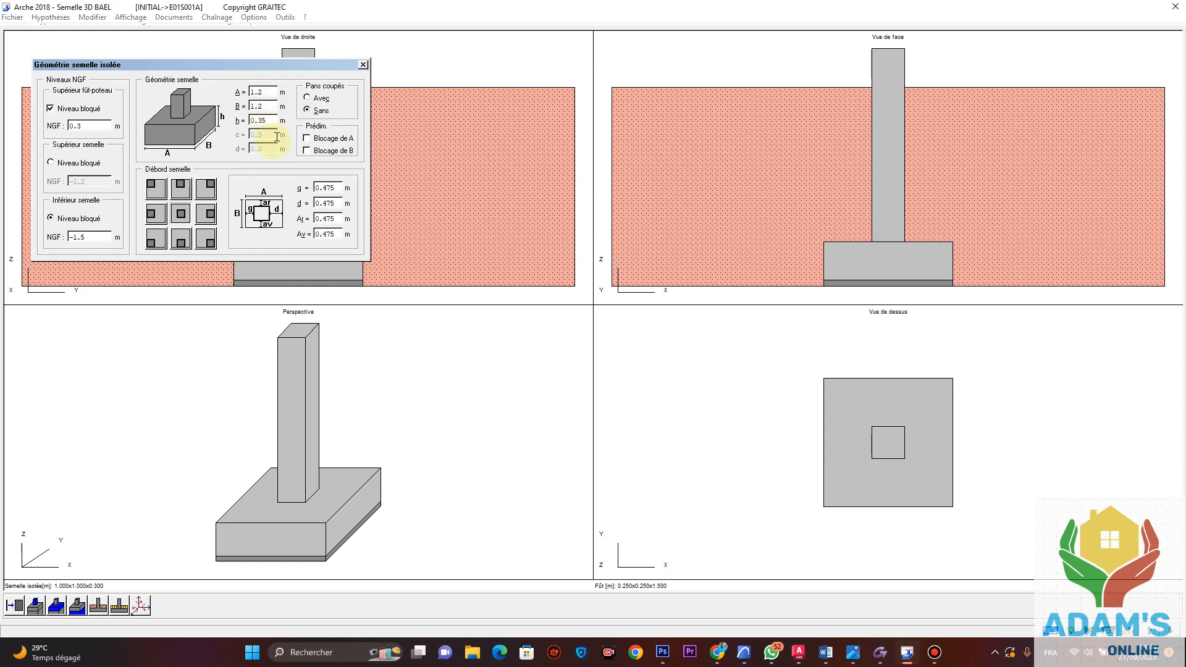
left_click(249, 173)
left_click(363, 64)
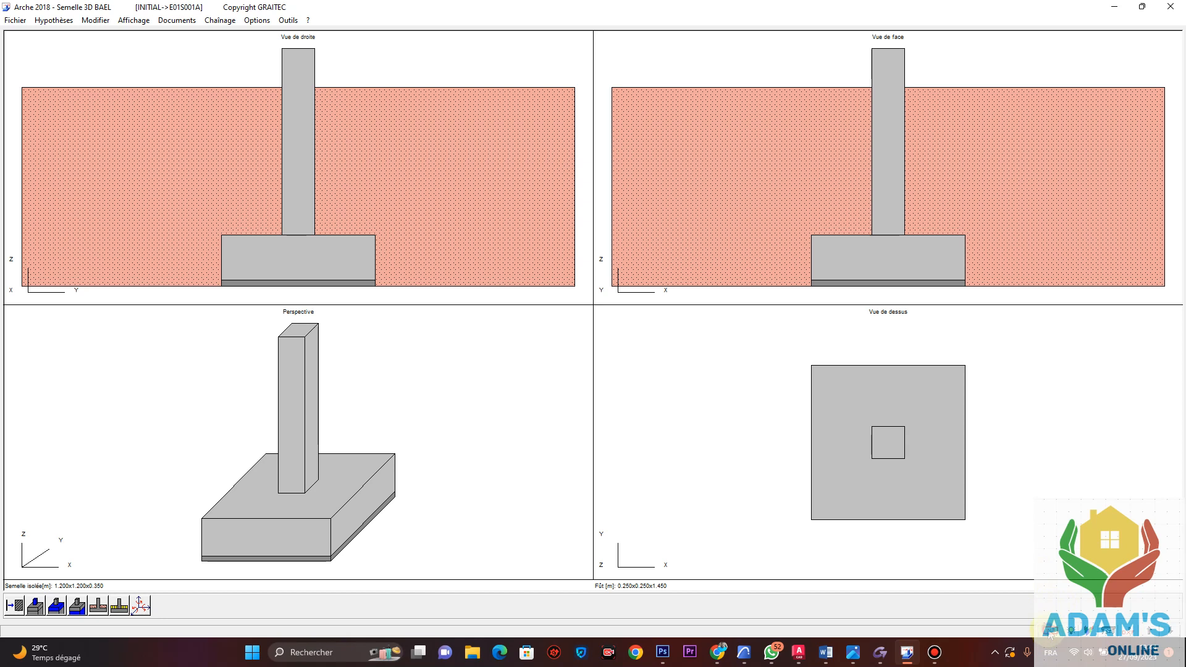
left_click(139, 22)
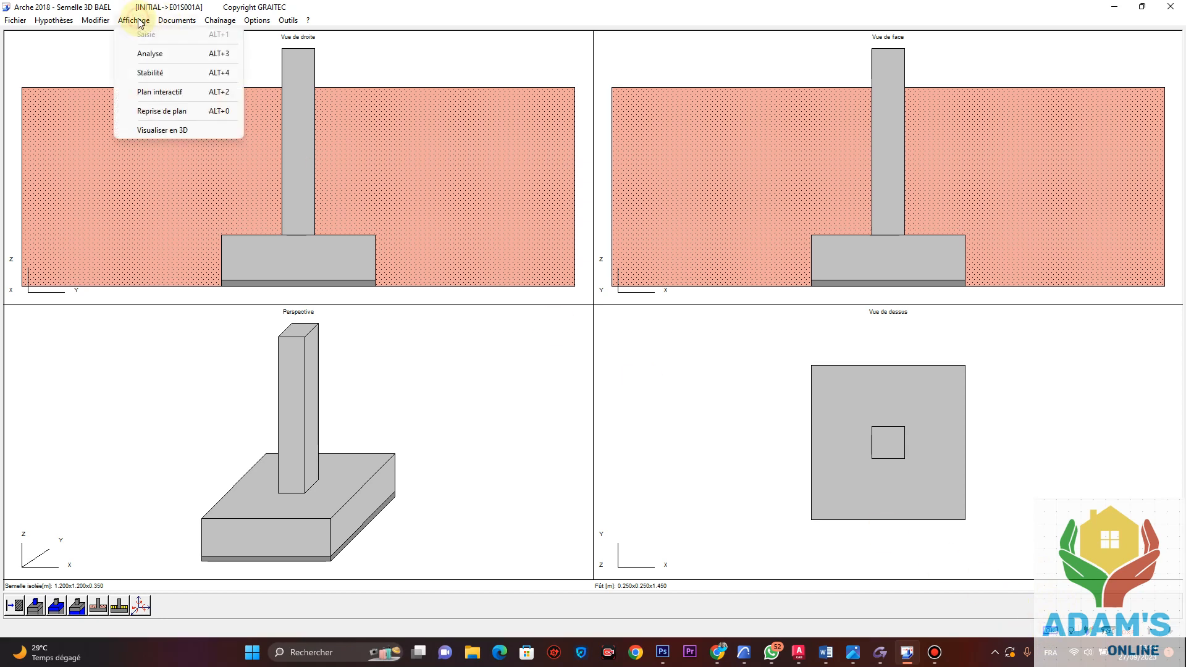
left_click(162, 91)
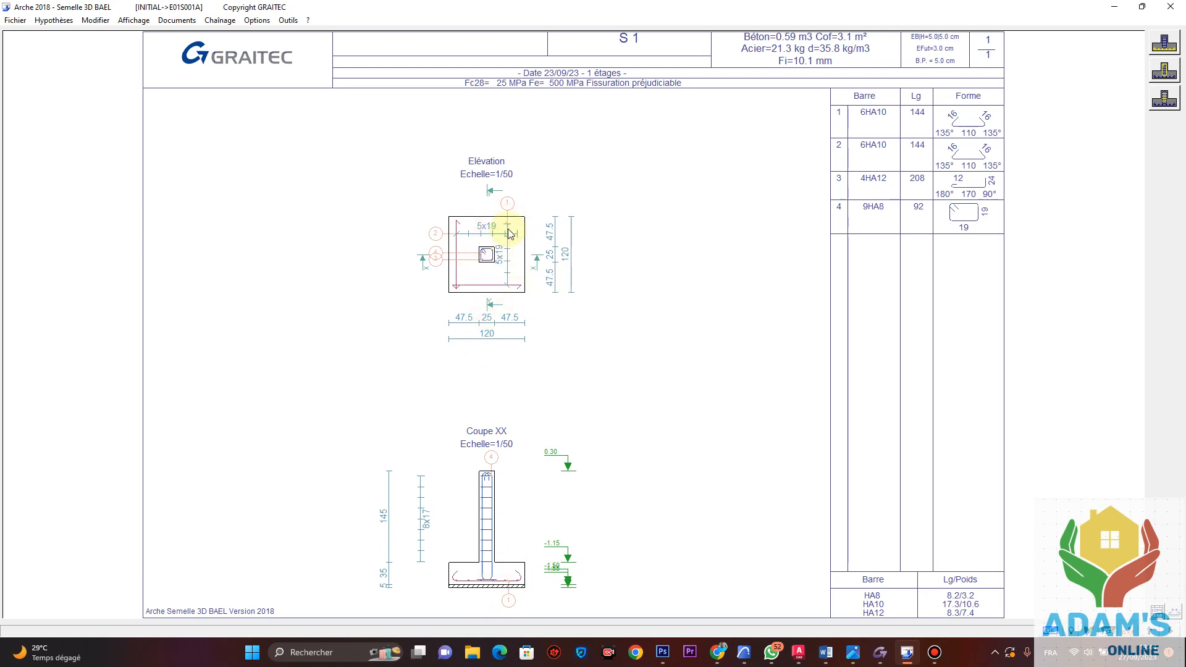
Try a minimum and maximum footing bar spacing of 0.15 m and consult the calculation error report.
left_click(54, 20)
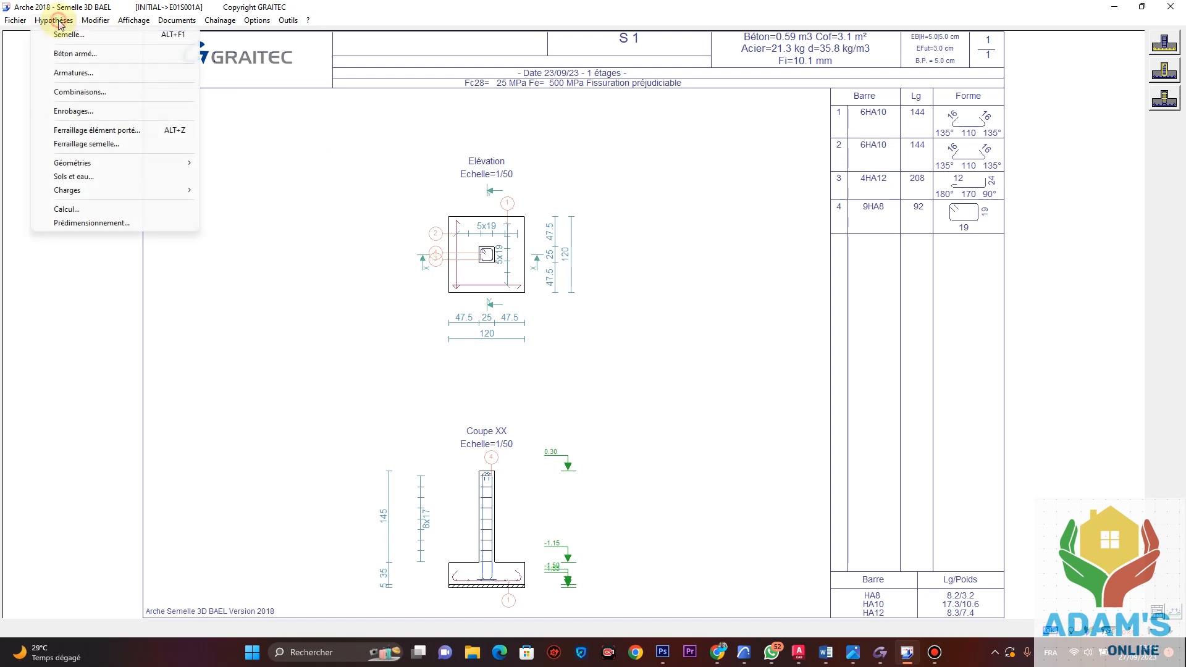
left_click(123, 149)
left_click(80, 84)
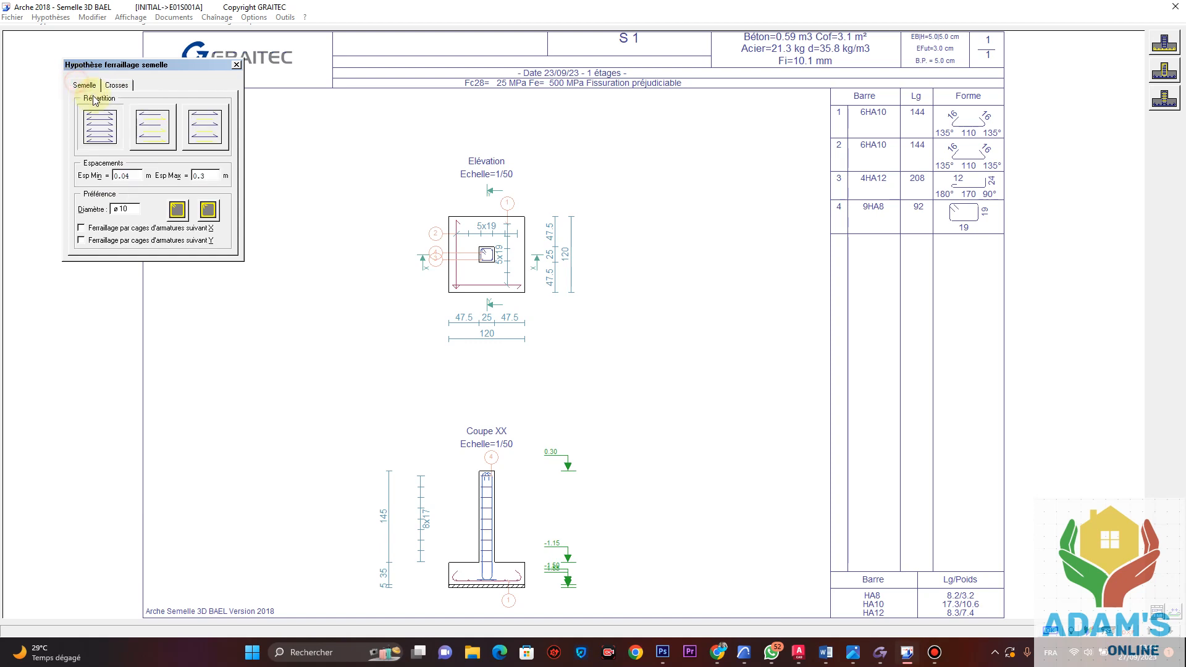
double_click(138, 176)
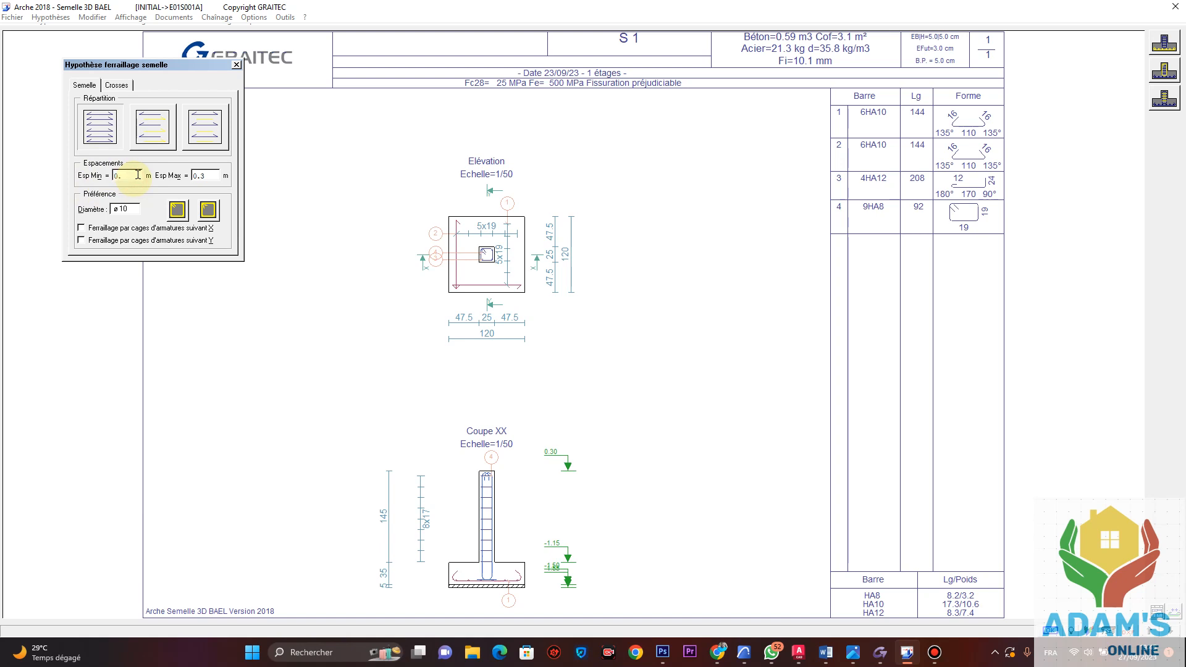
double_click(210, 176)
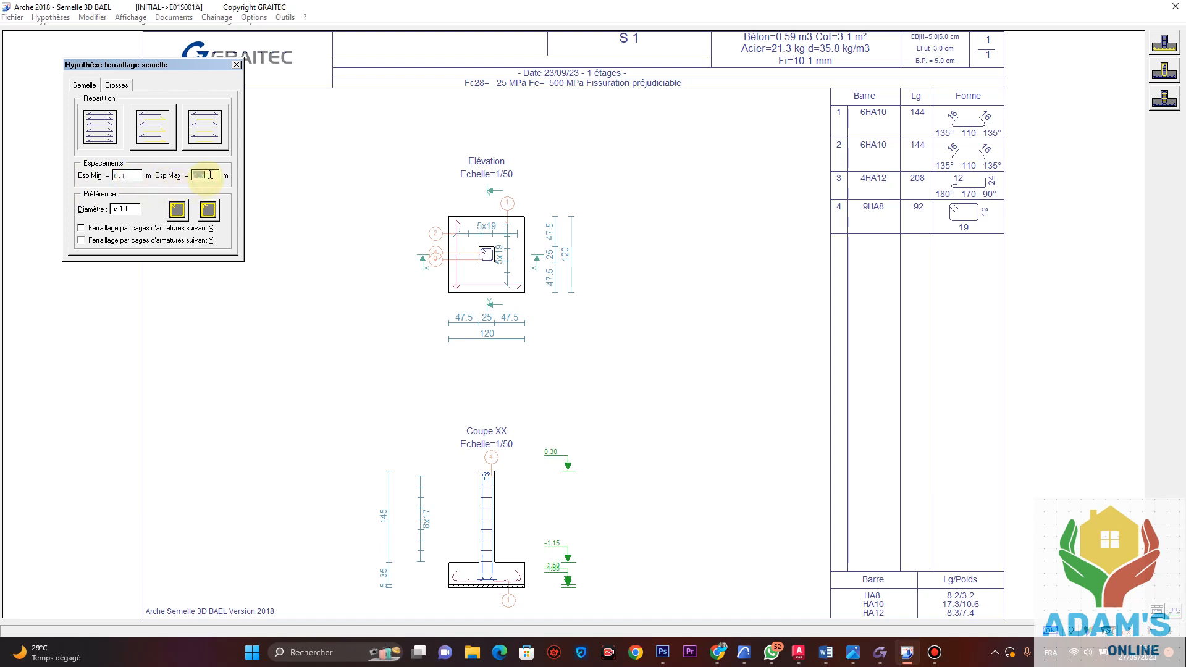
double_click(139, 176)
type("0")
double_click(213, 175)
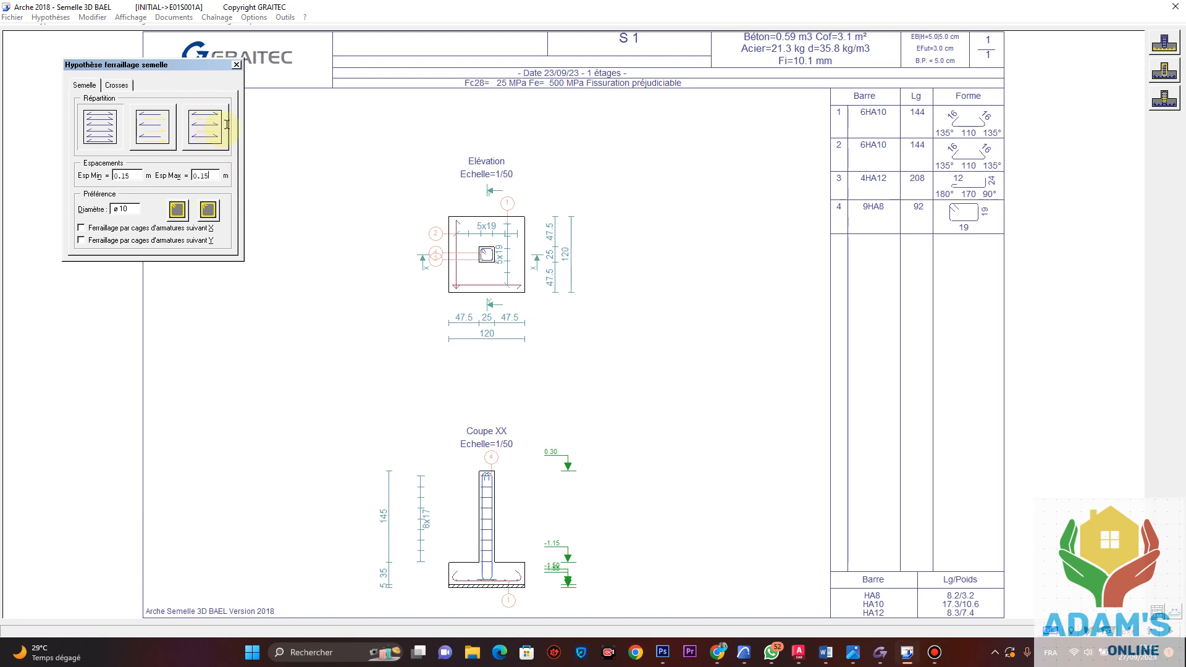
left_click(237, 64)
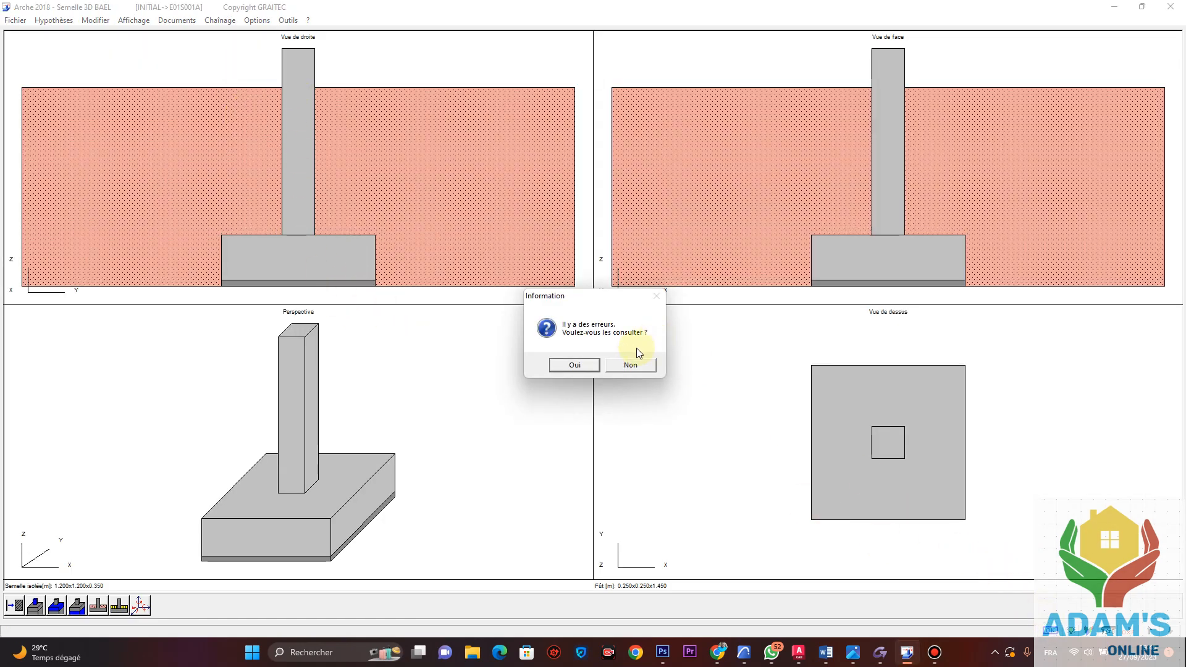
left_click(573, 364)
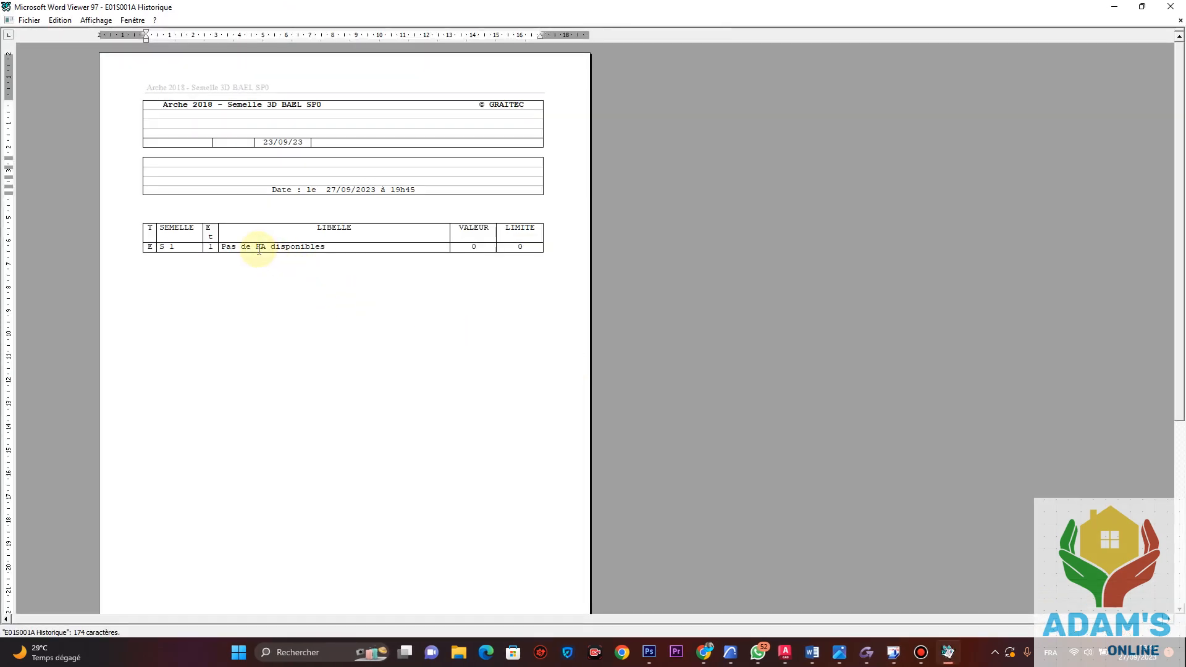
left_click(1169, 6)
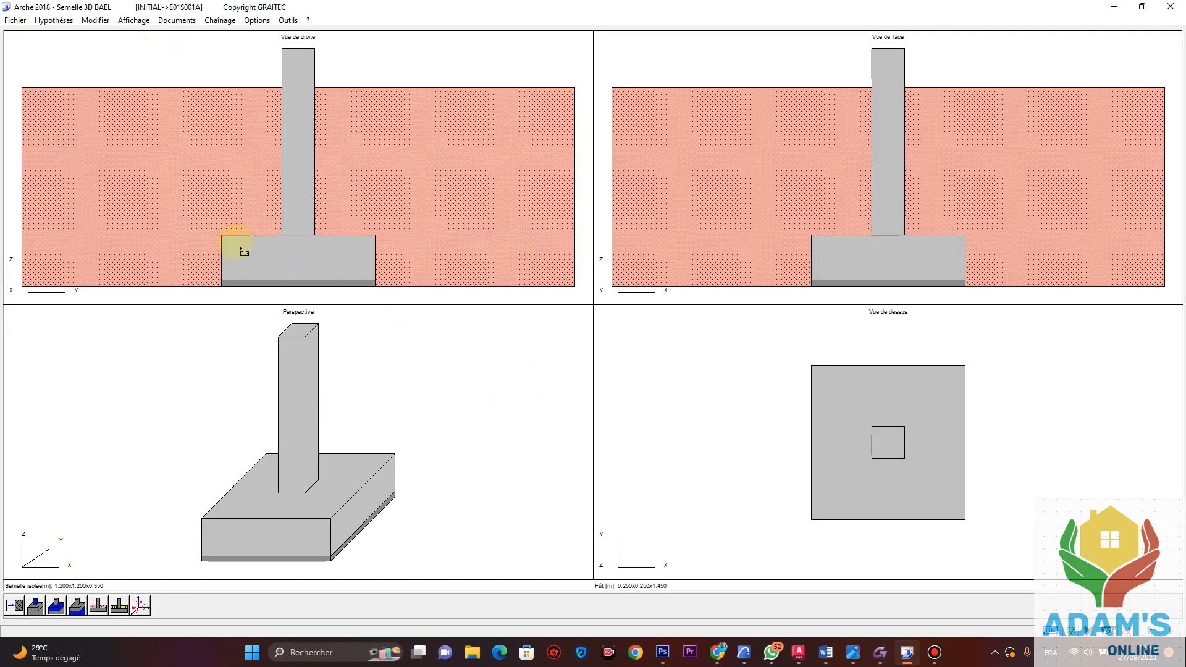
Set the footing bar spacing to 0.04 m minimum and 0.15 m maximum, and display the updated reinforcement drawing.
left_click(54, 20)
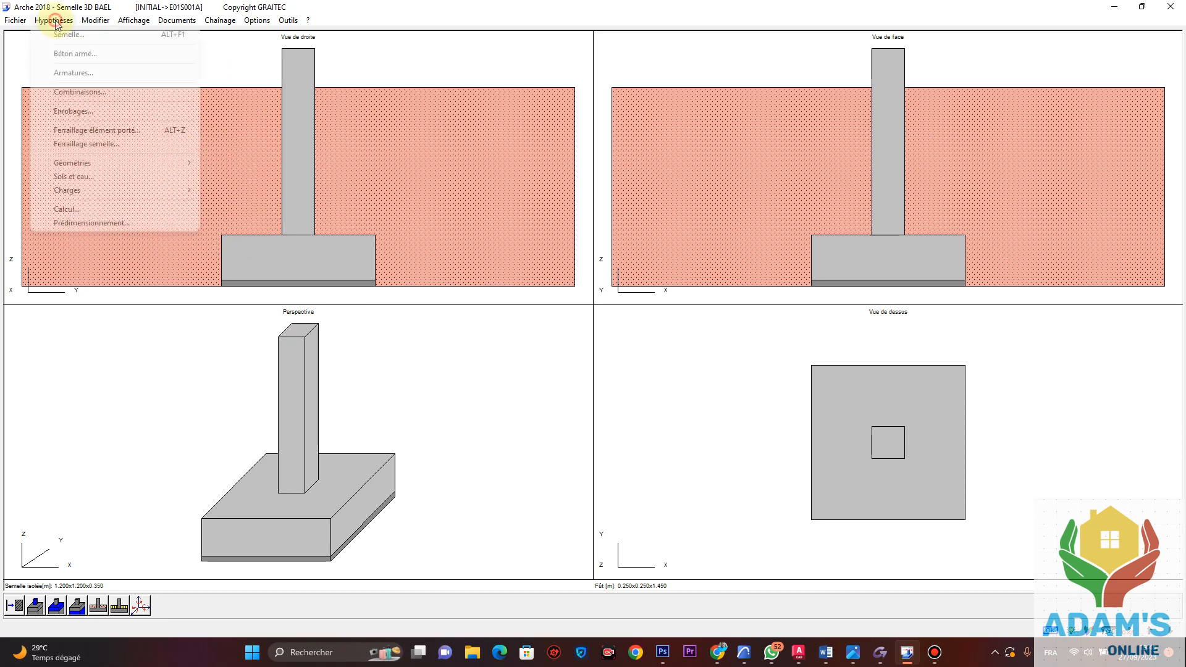
left_click(103, 144)
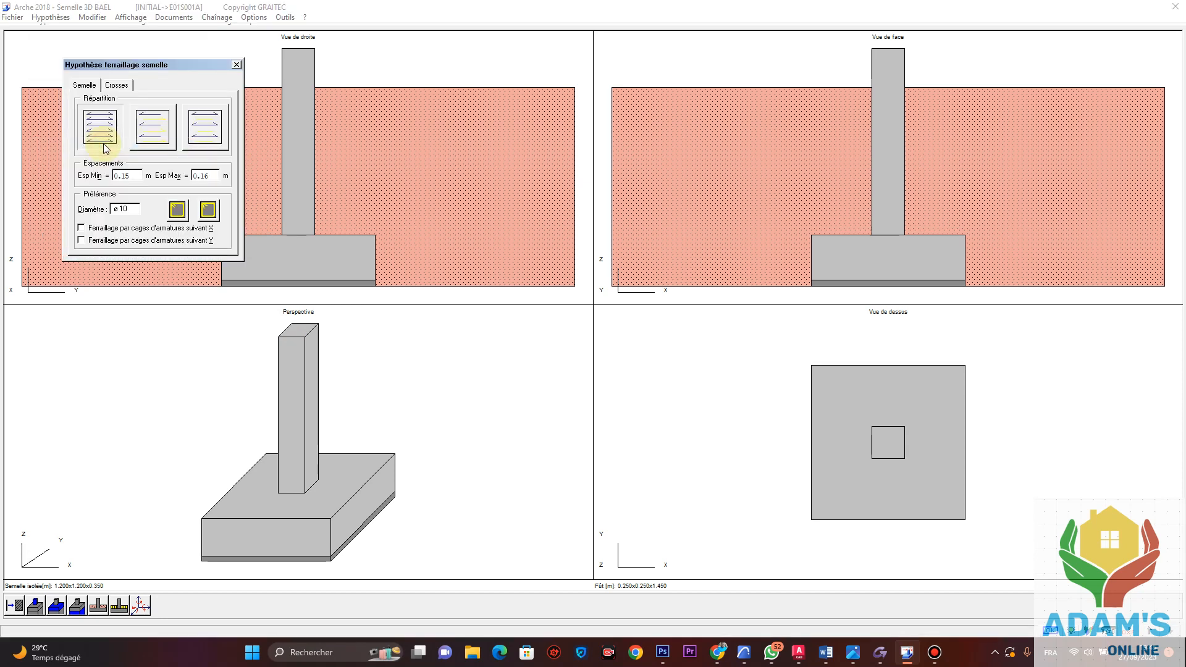
double_click(131, 176)
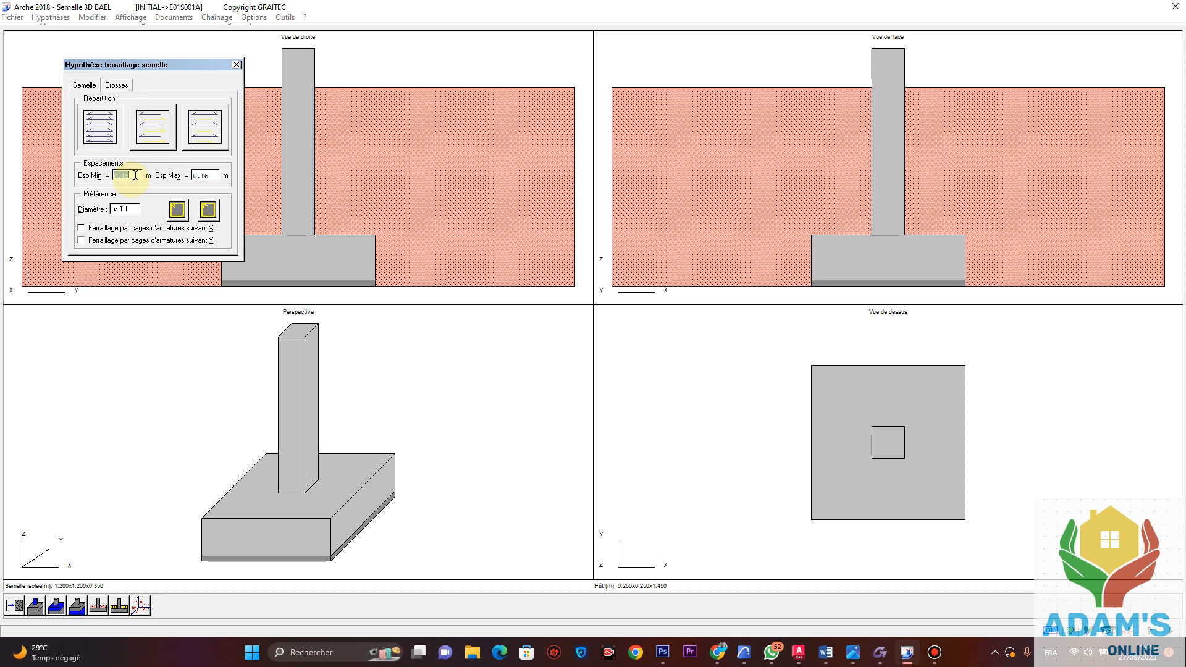
type("0.04")
double_click(214, 175)
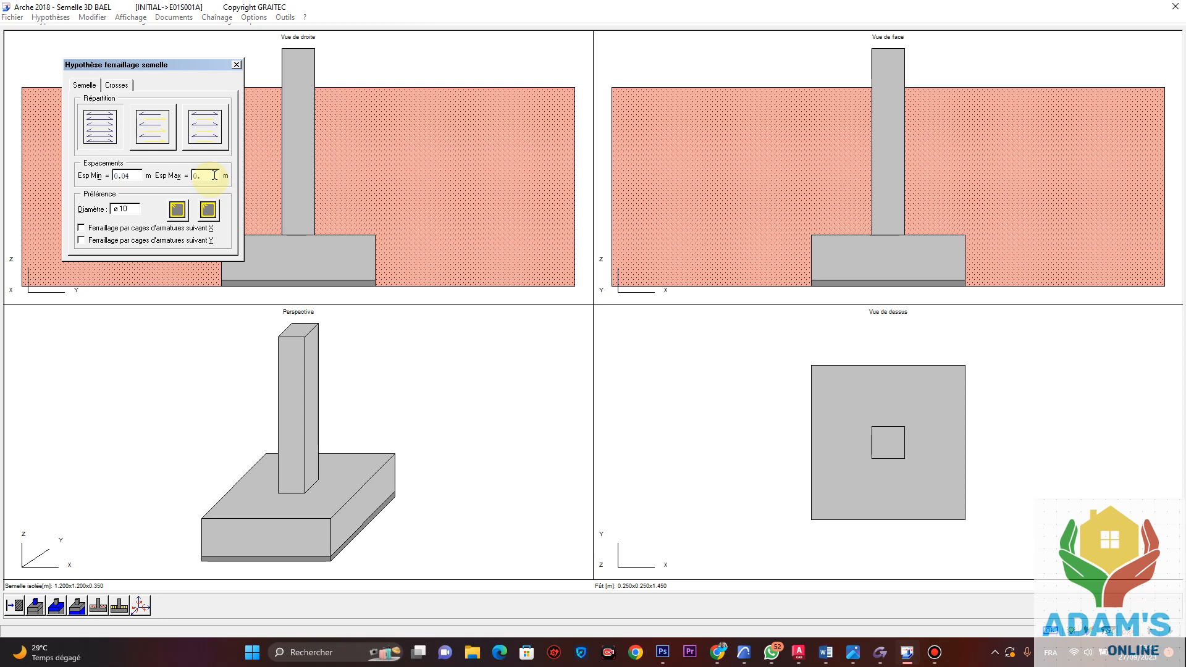
type("0.15")
left_click(209, 70)
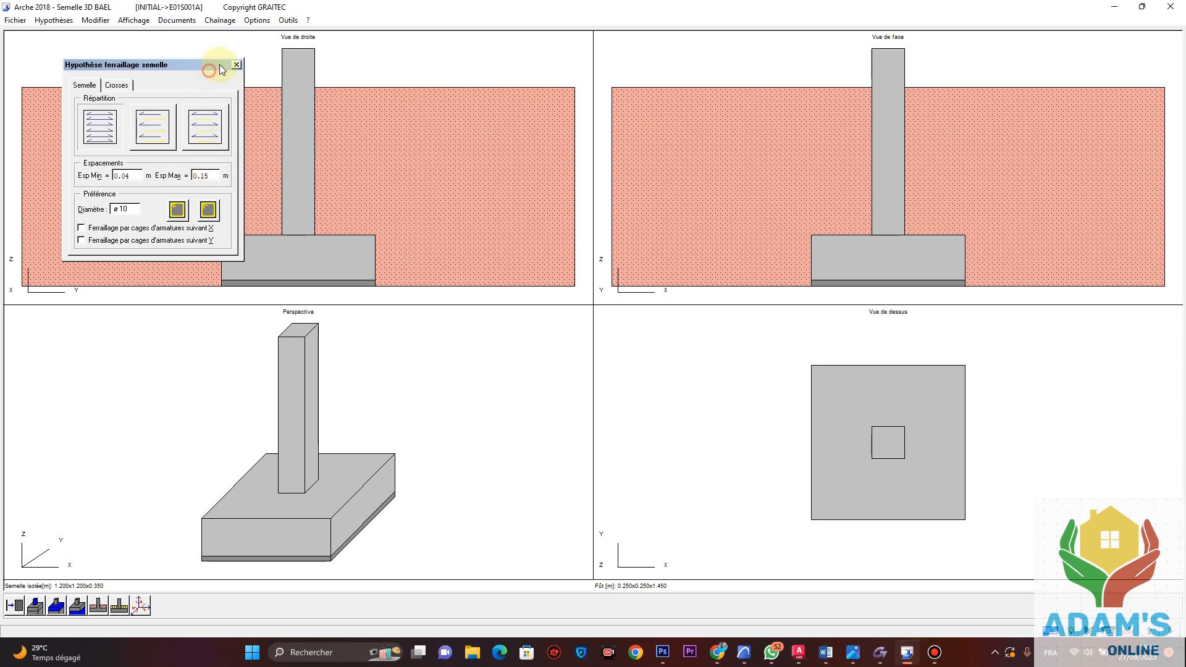
left_click(237, 65)
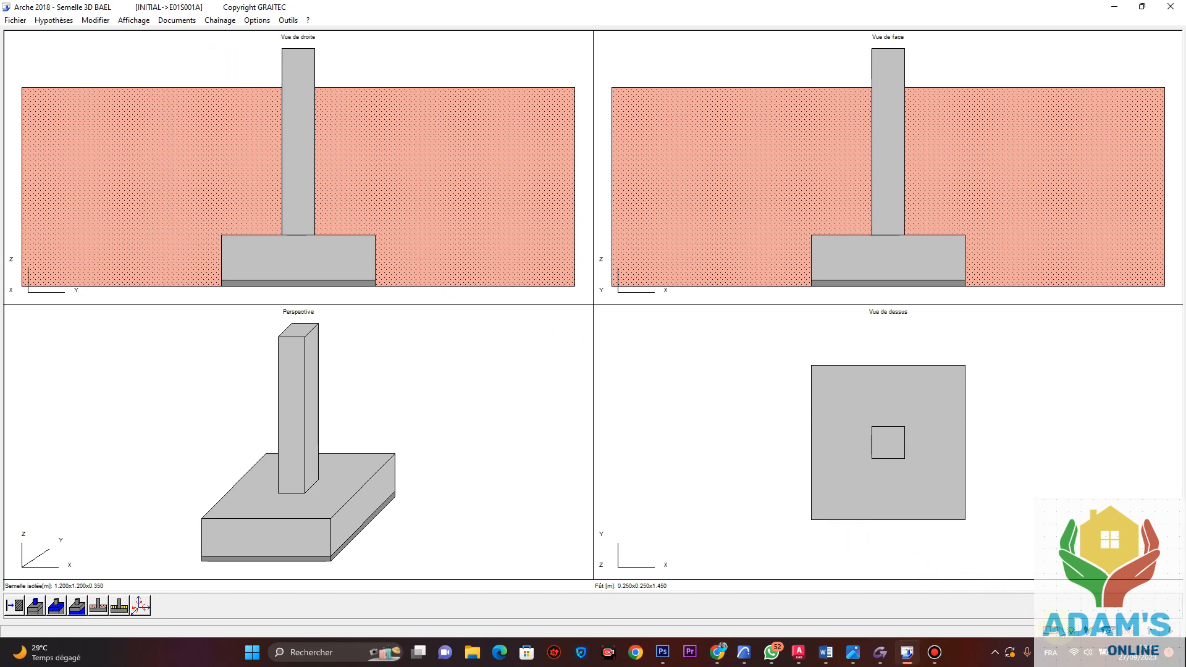
left_click(135, 21)
left_click(161, 91)
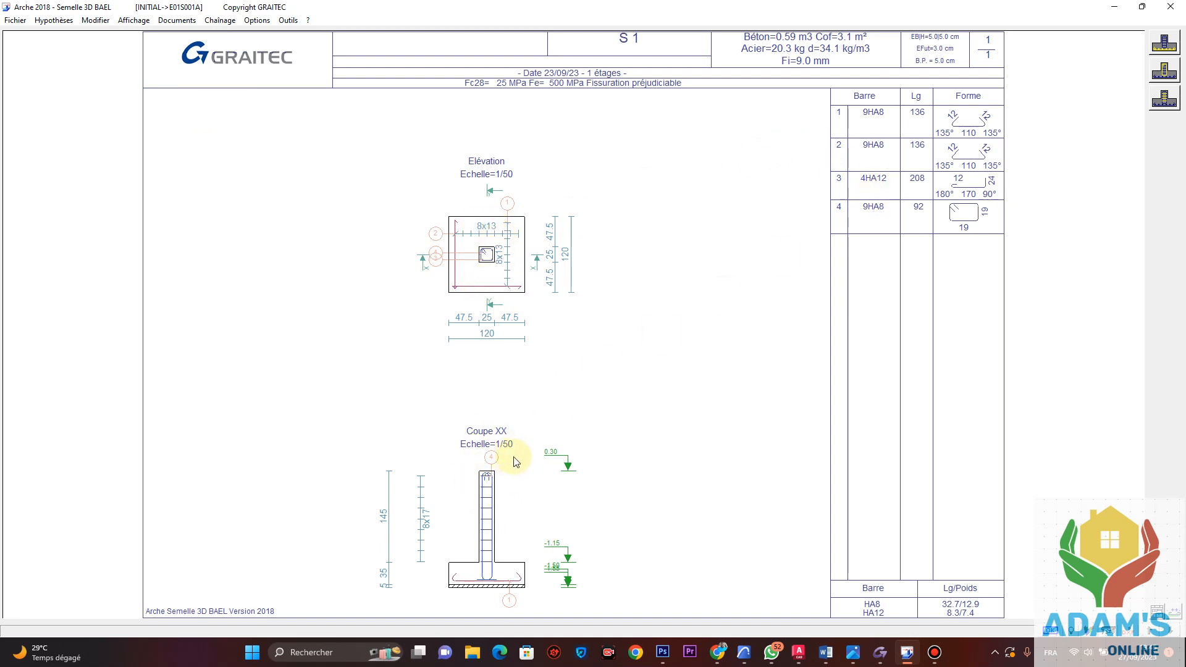
left_click(55, 21)
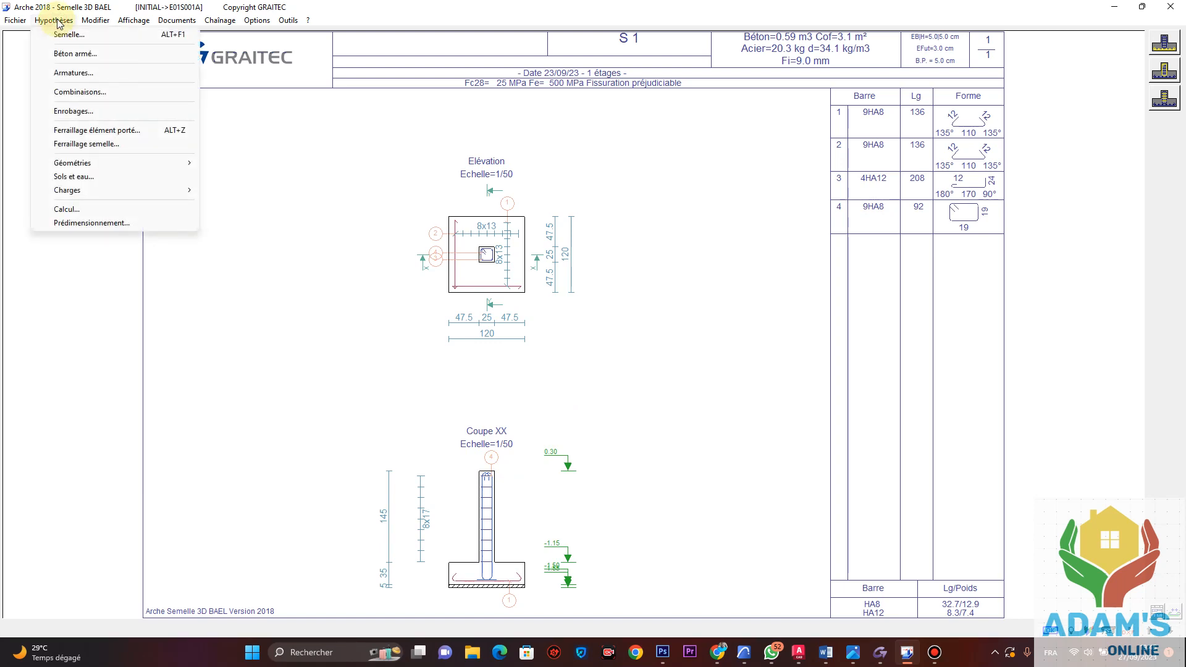
mouse_move(120, 192)
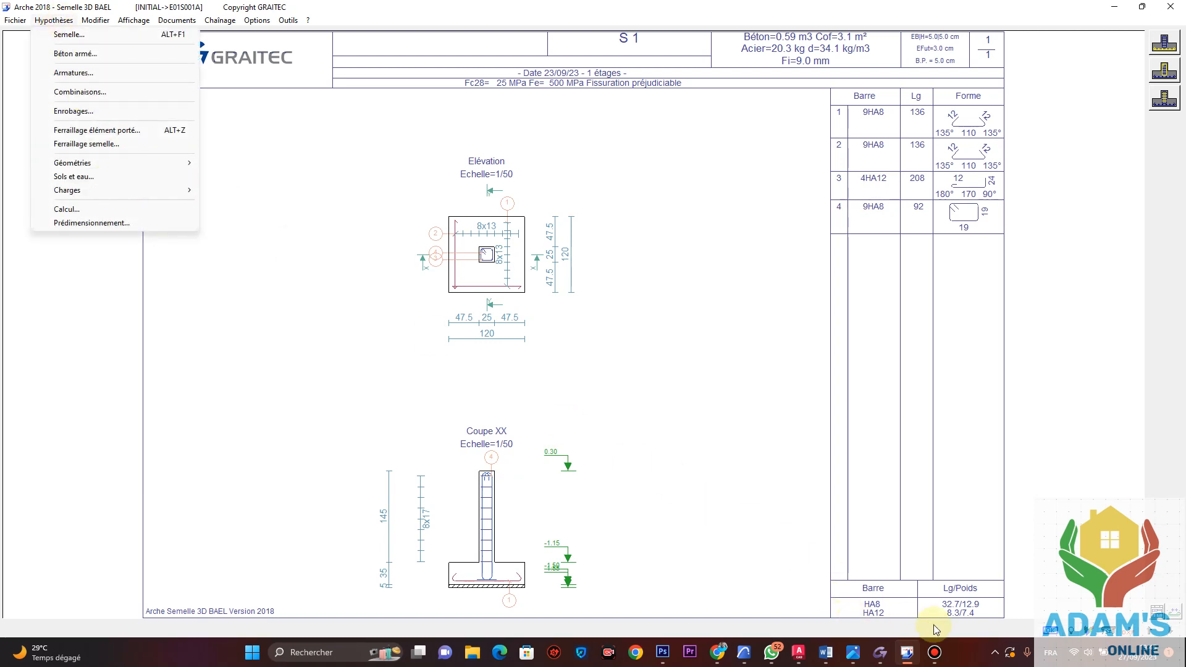
left_click(935, 651)
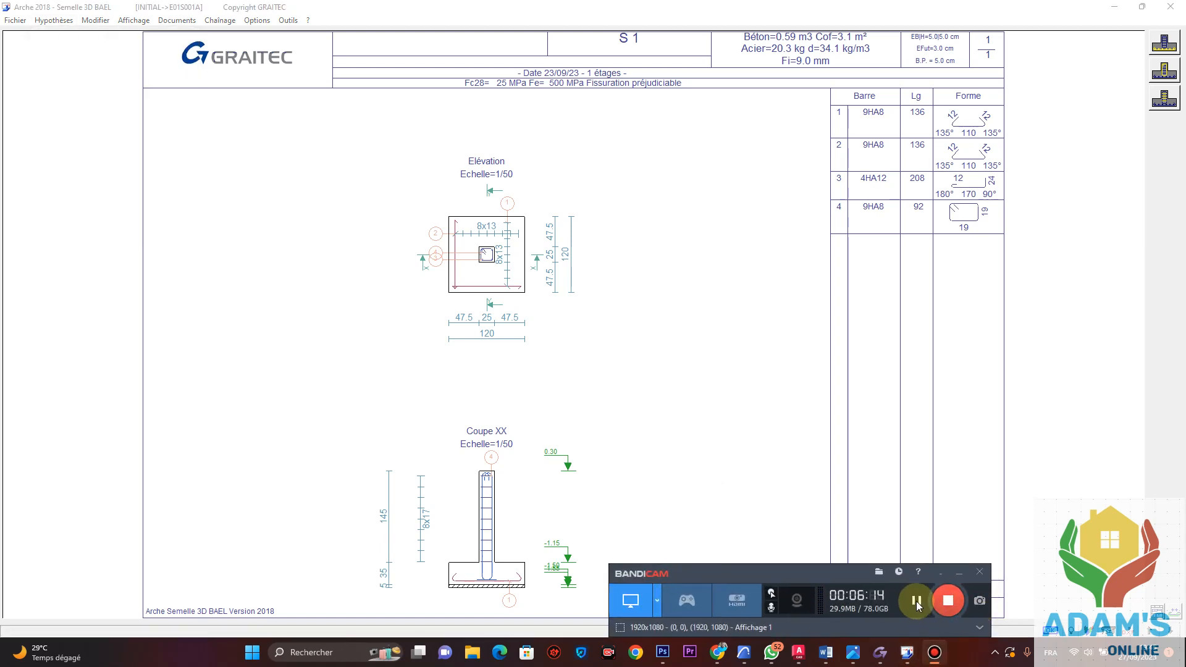
left_click(916, 601)
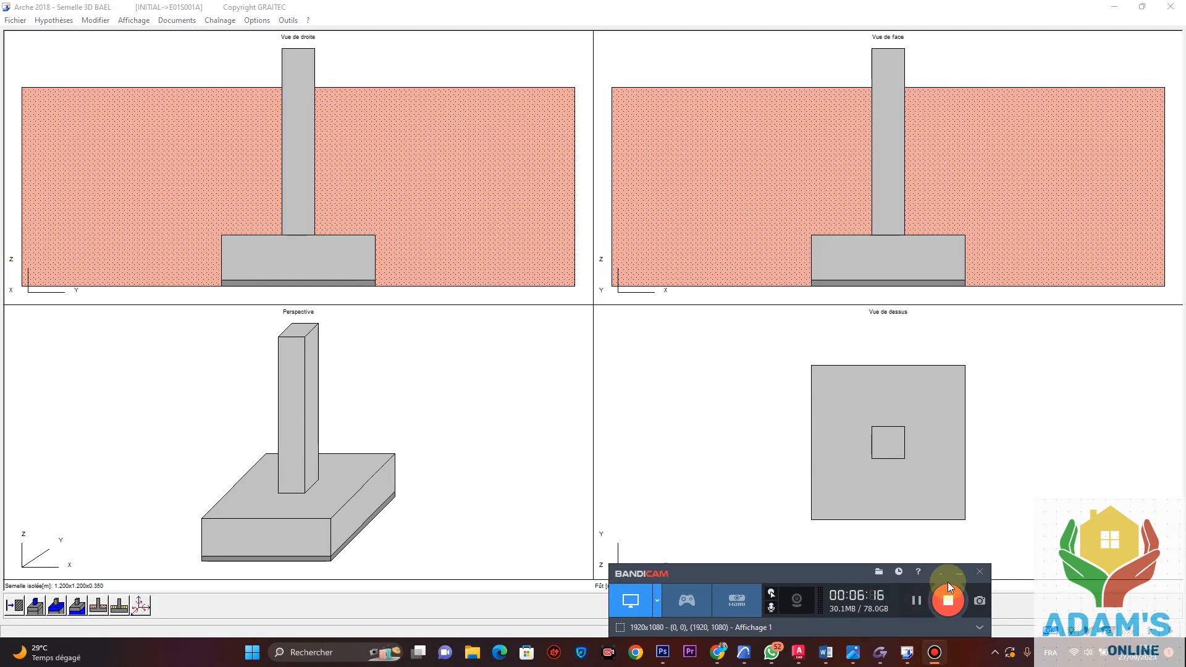
Check the footing geometry settings, rerun the calculation and compare the ULS soil stress with its limit in the error report.
double_click(318, 258)
left_click(364, 65)
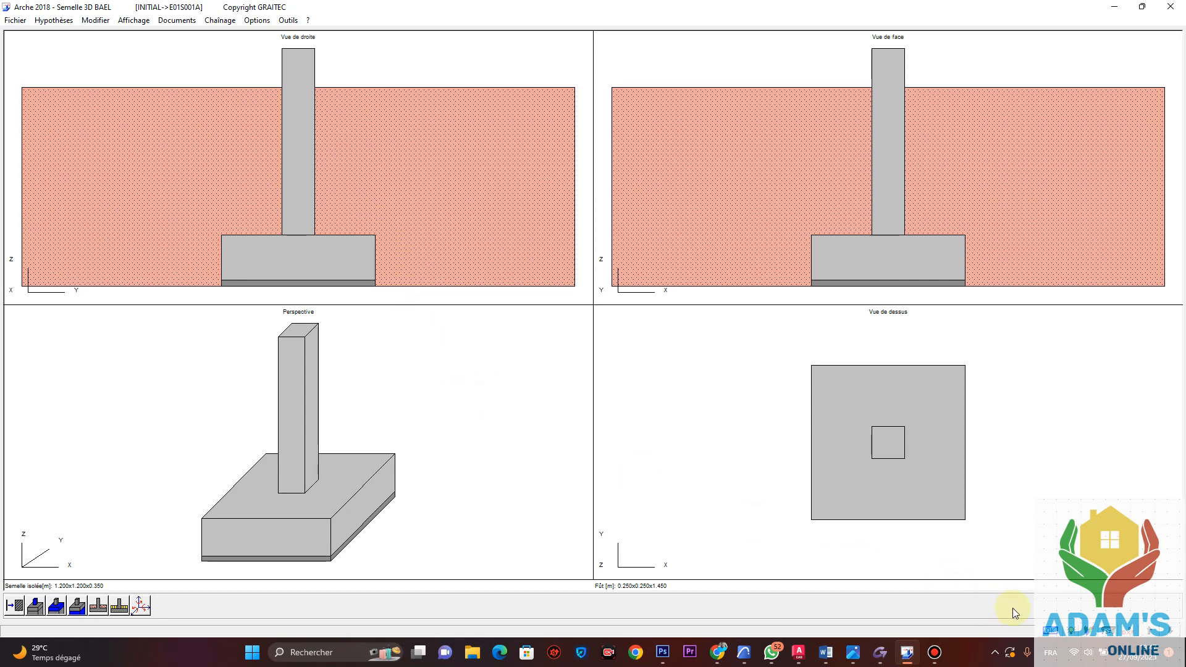
left_click(1050, 630)
left_click(572, 364)
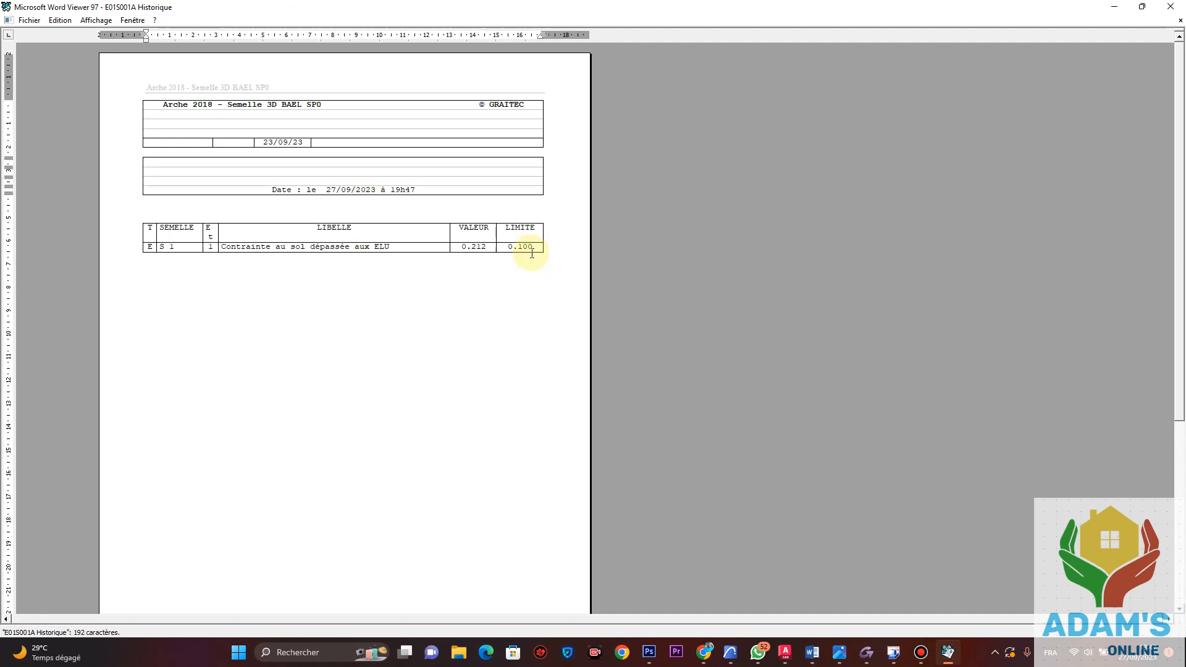
left_click(1176, 8)
Set the footing dimensions A and B to 1.3 m and consult the error report of the new calculation.
double_click(296, 234)
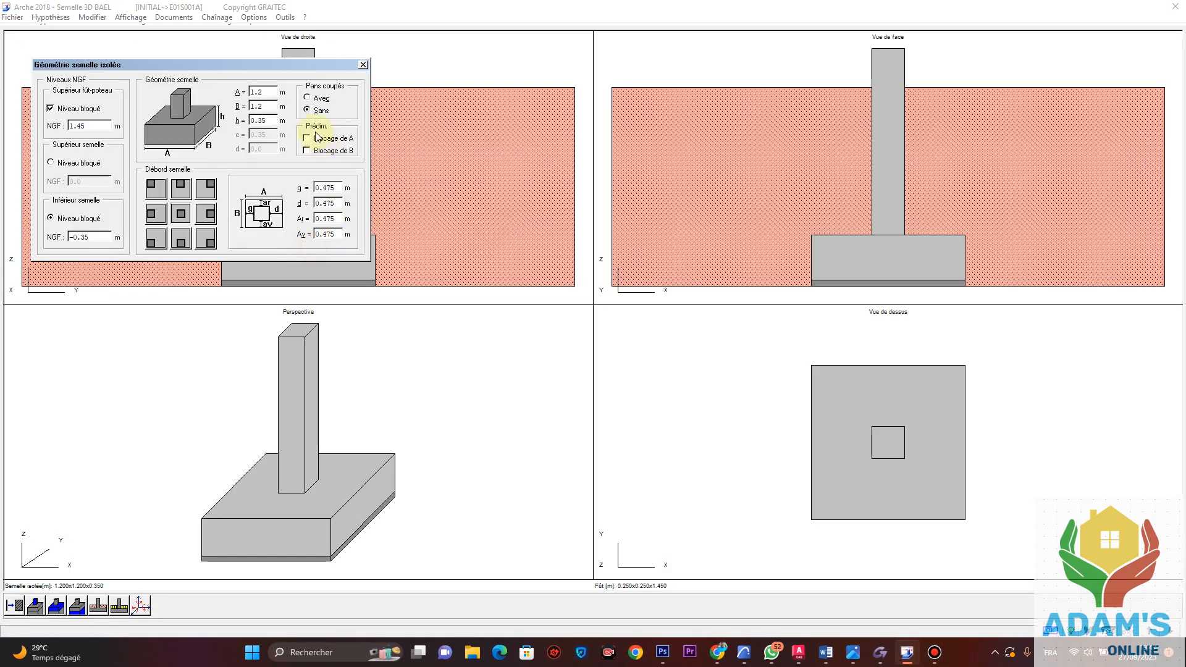
double_click(272, 94)
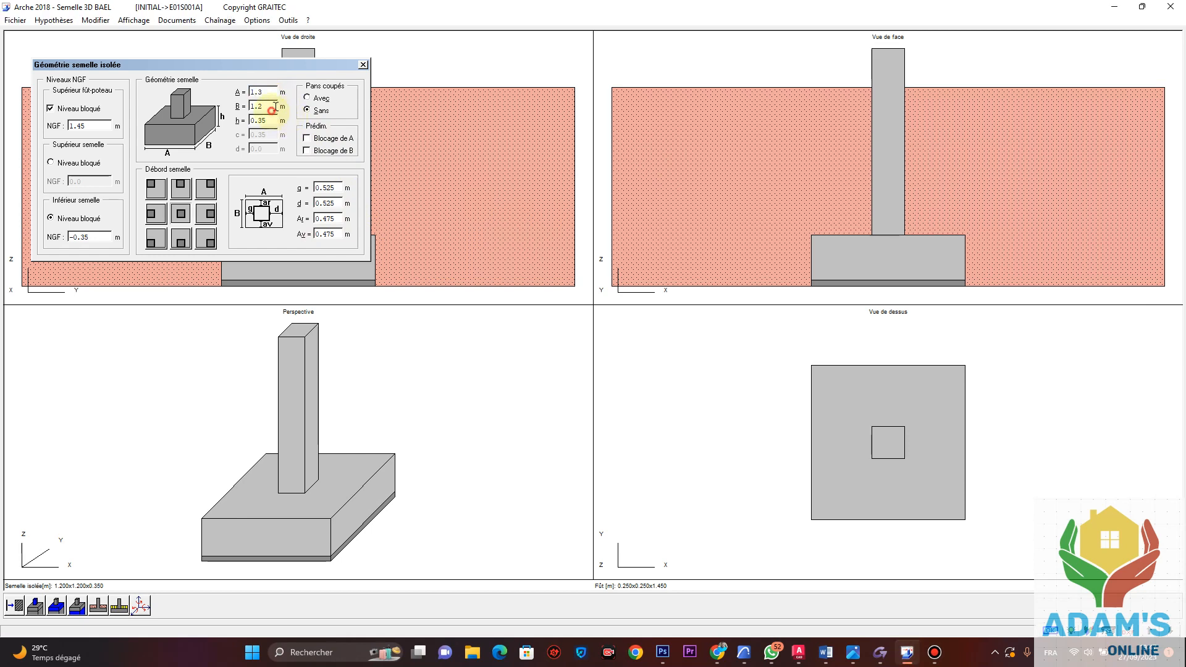
double_click(273, 106)
type("1.")
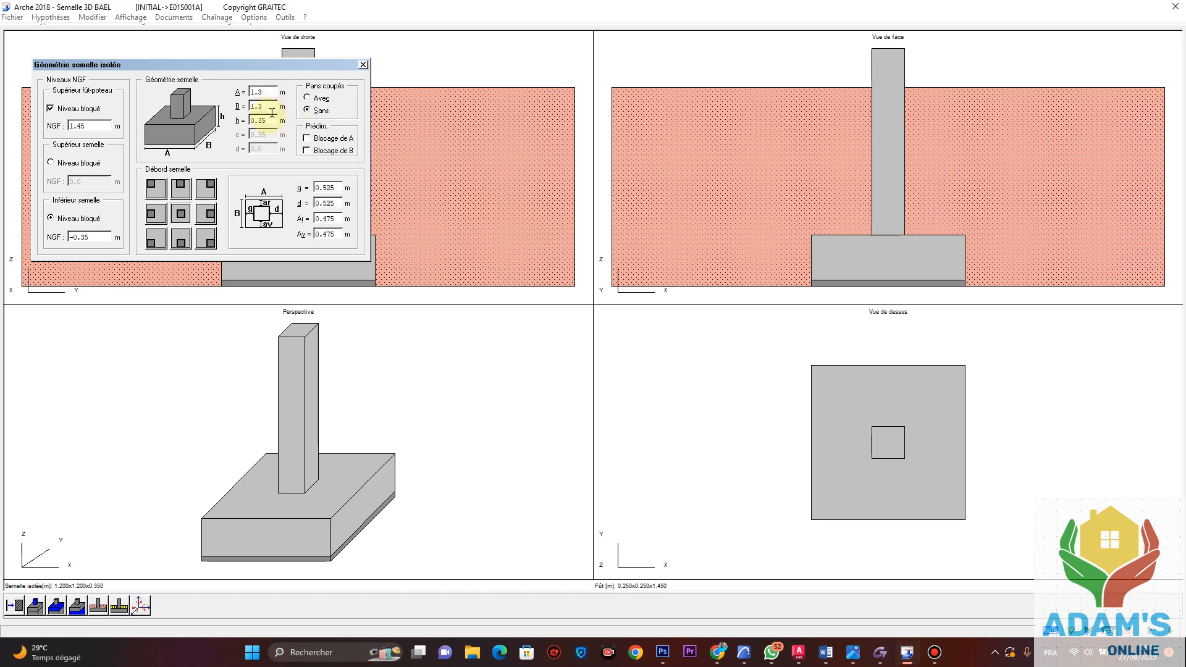
left_click(363, 65)
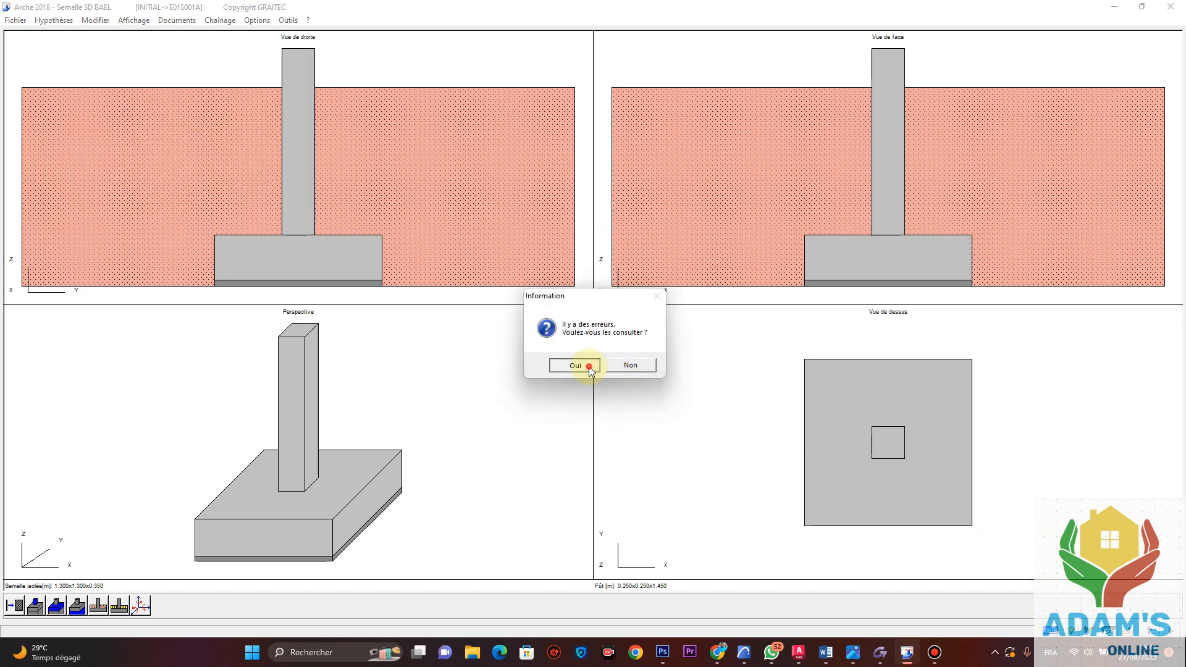
left_click(588, 367)
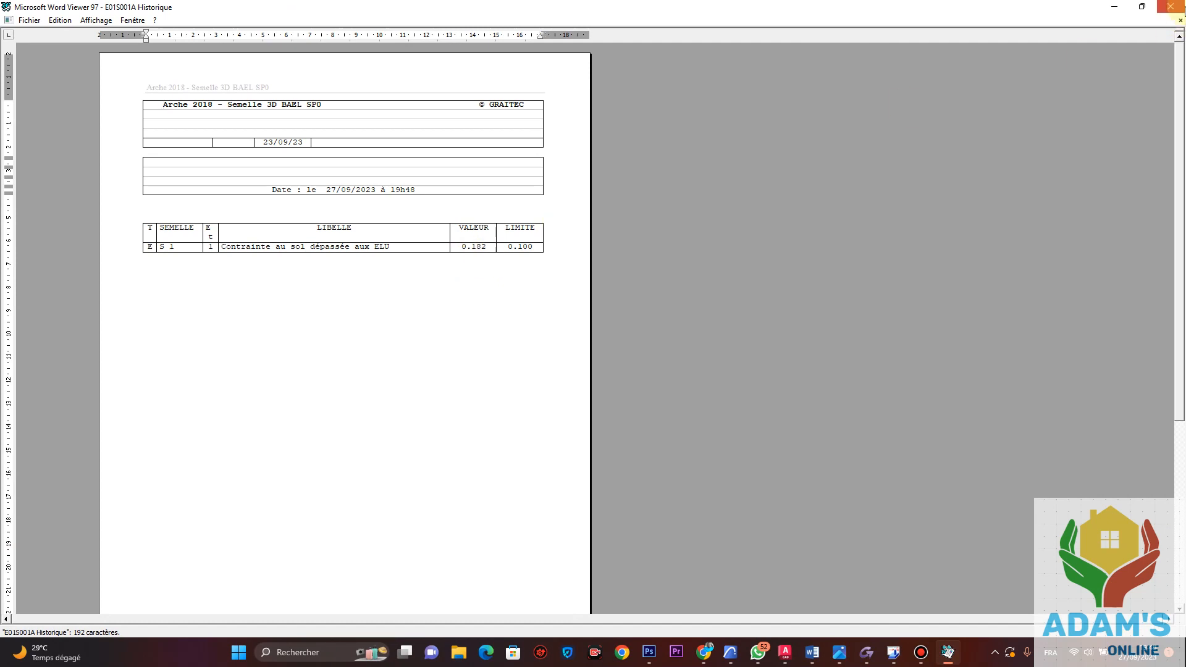
left_click(1169, 6)
Set the footing dimensions to A 4.4 m, B 1.4 m and h 0.4 m.
double_click(341, 260)
double_click(263, 121)
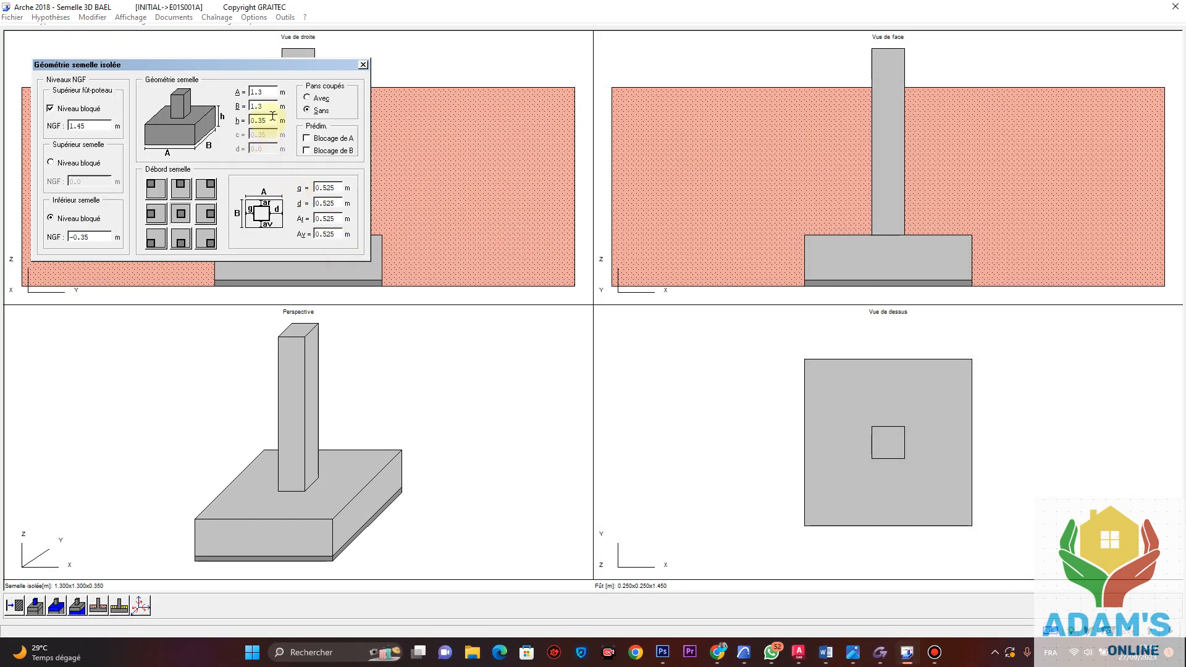
type("0.4")
double_click(271, 106)
type("1")
double_click(274, 95)
type("4.4")
left_click(302, 143)
left_click(363, 65)
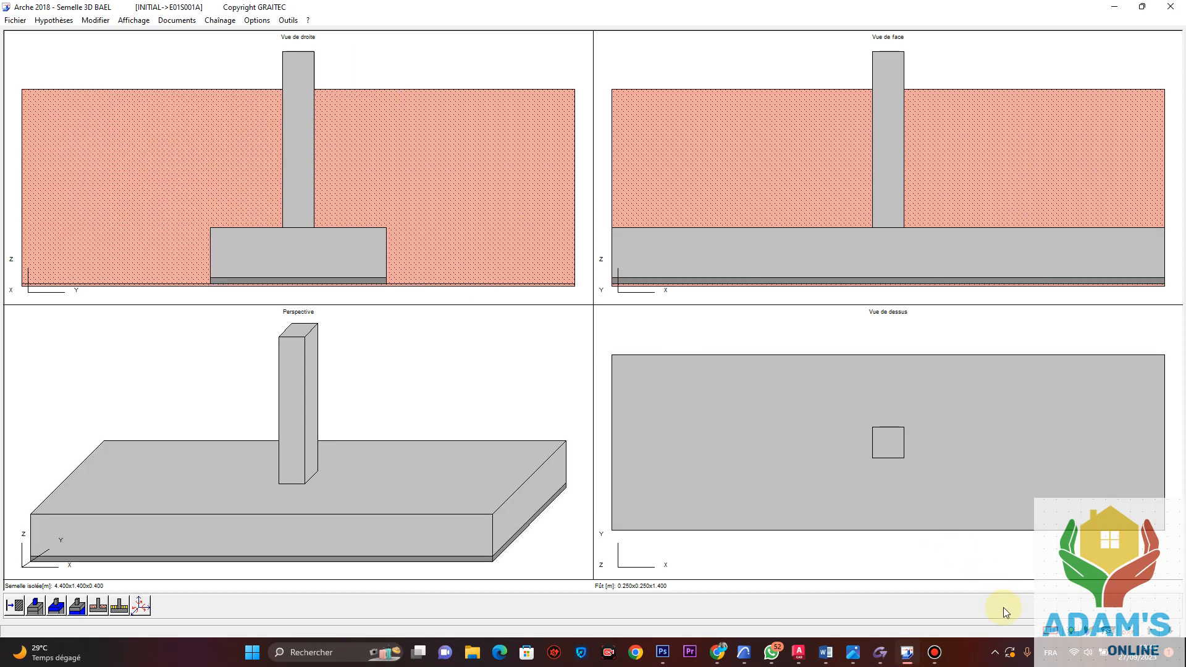
Set footing dimension A to 1.4 m, rerun the calculation and consult its error report.
double_click(826, 447)
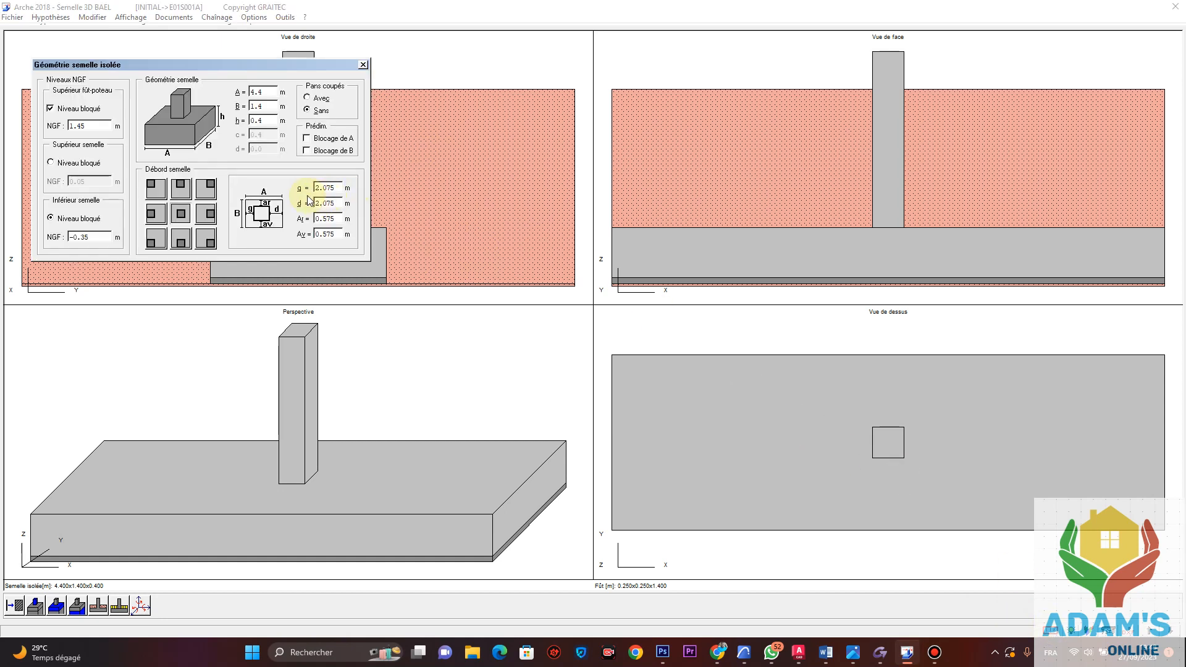
double_click(269, 92)
type("1.")
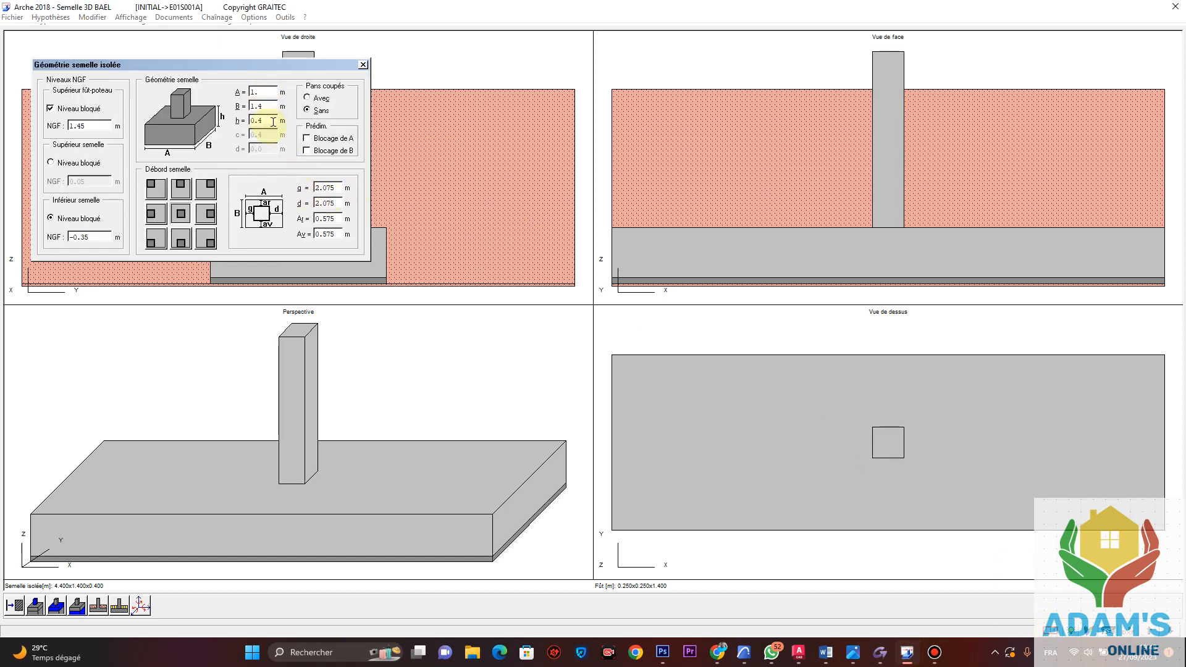
type("4")
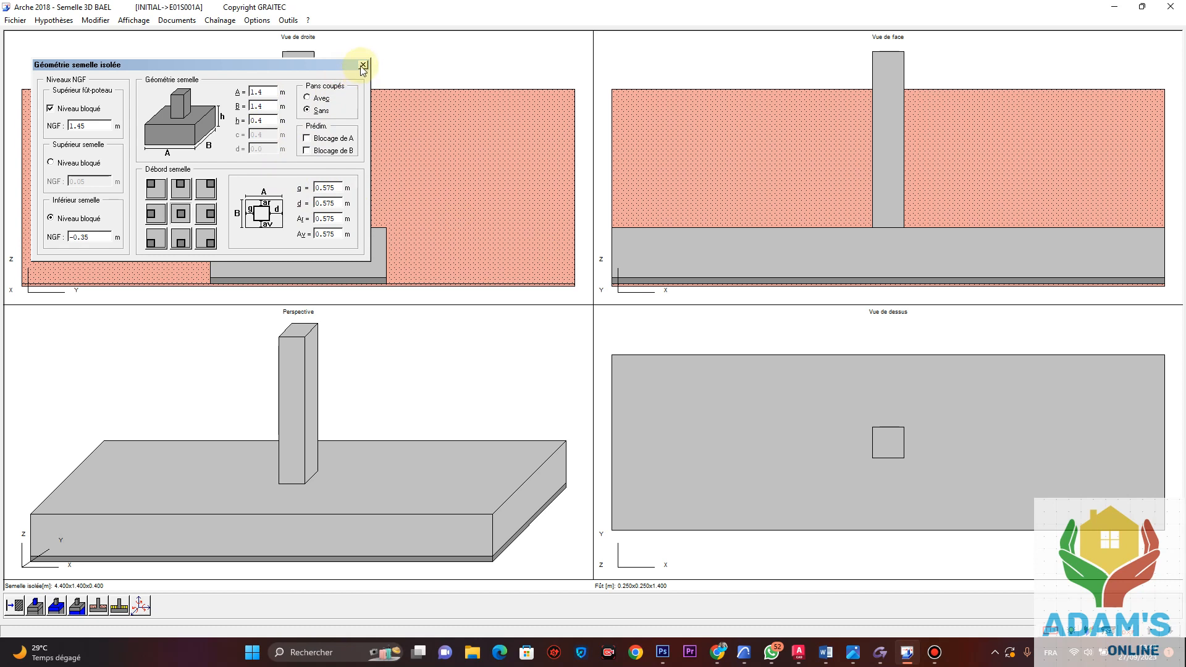
left_click(363, 65)
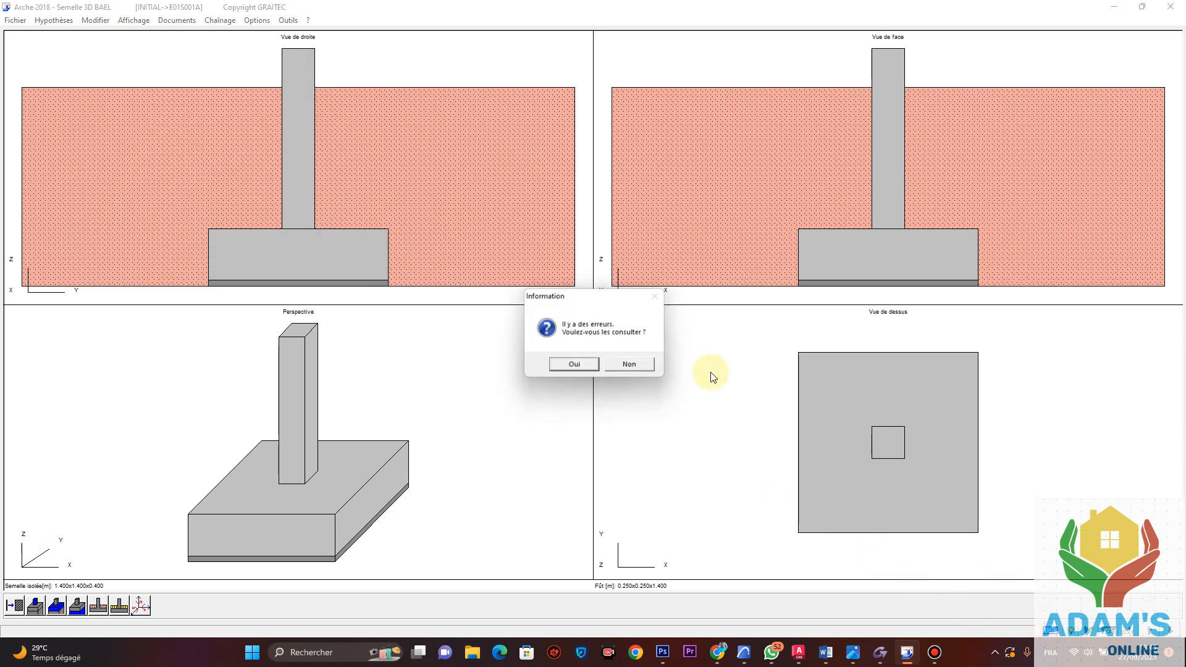
left_click(566, 364)
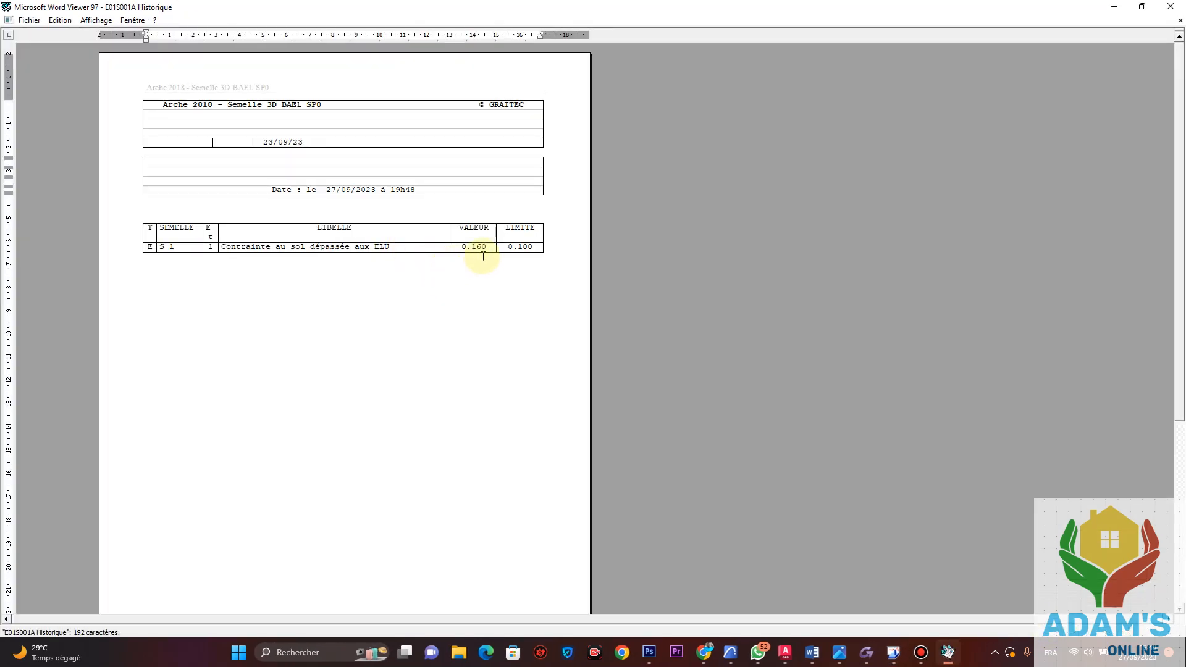
left_click(1170, 7)
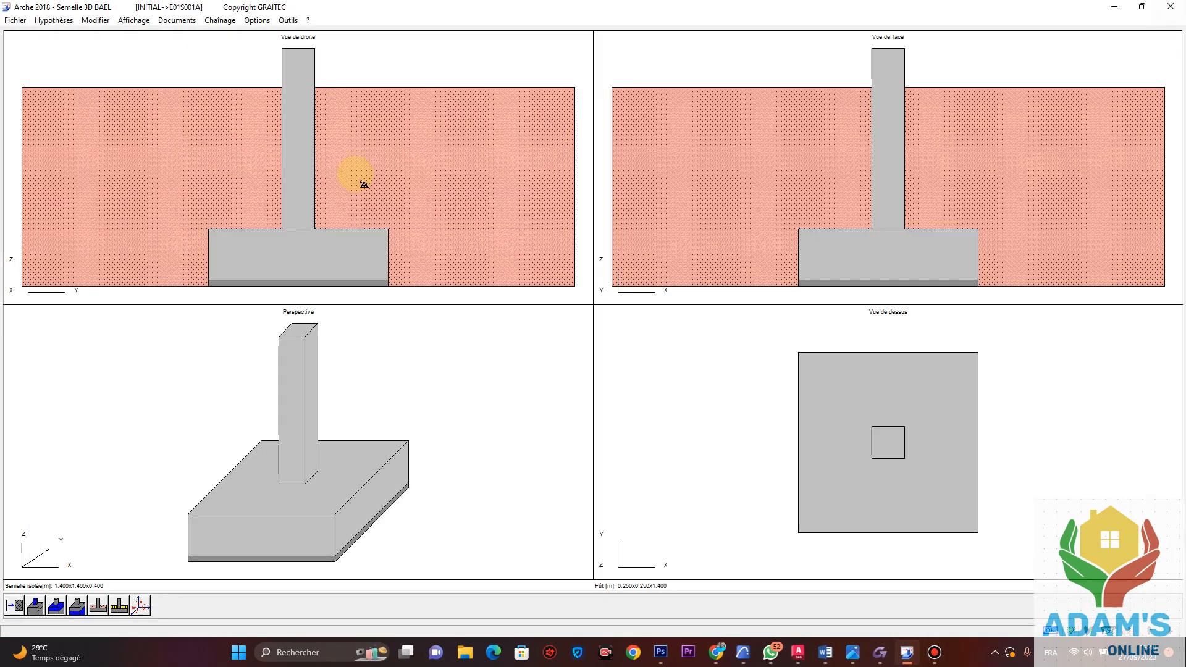
Set footing dimensions A and B to 1.5 m, recalculate and consult the error report.
double_click(331, 257)
double_click(275, 105)
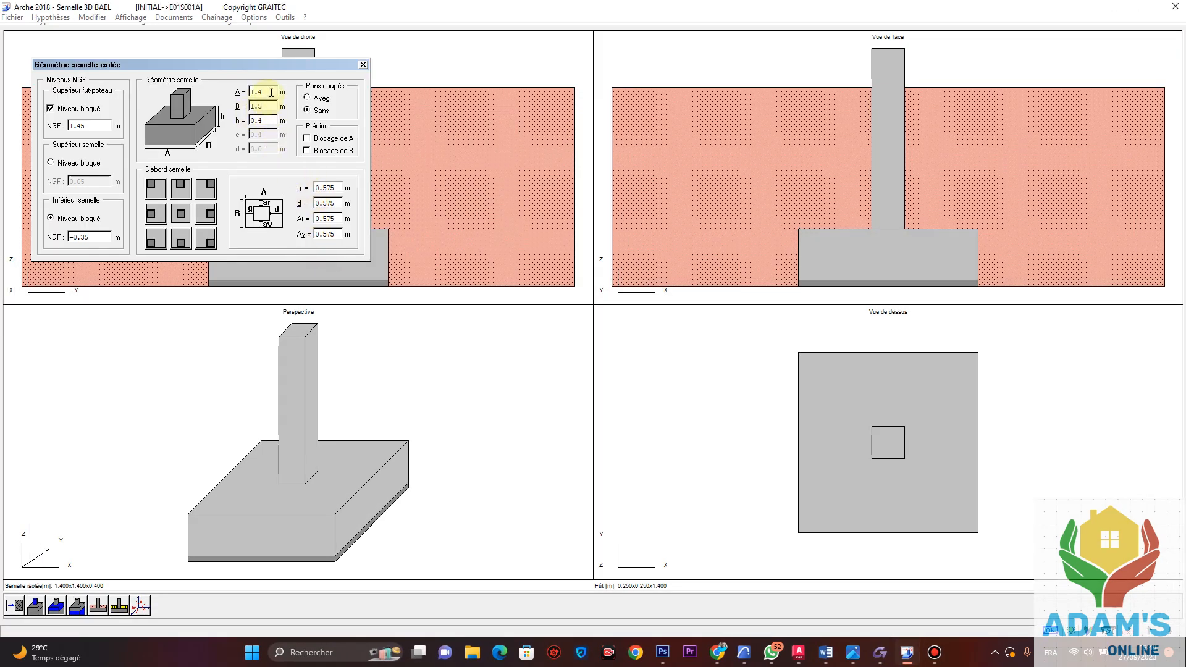
double_click(272, 93)
type("1.5")
left_click(363, 64)
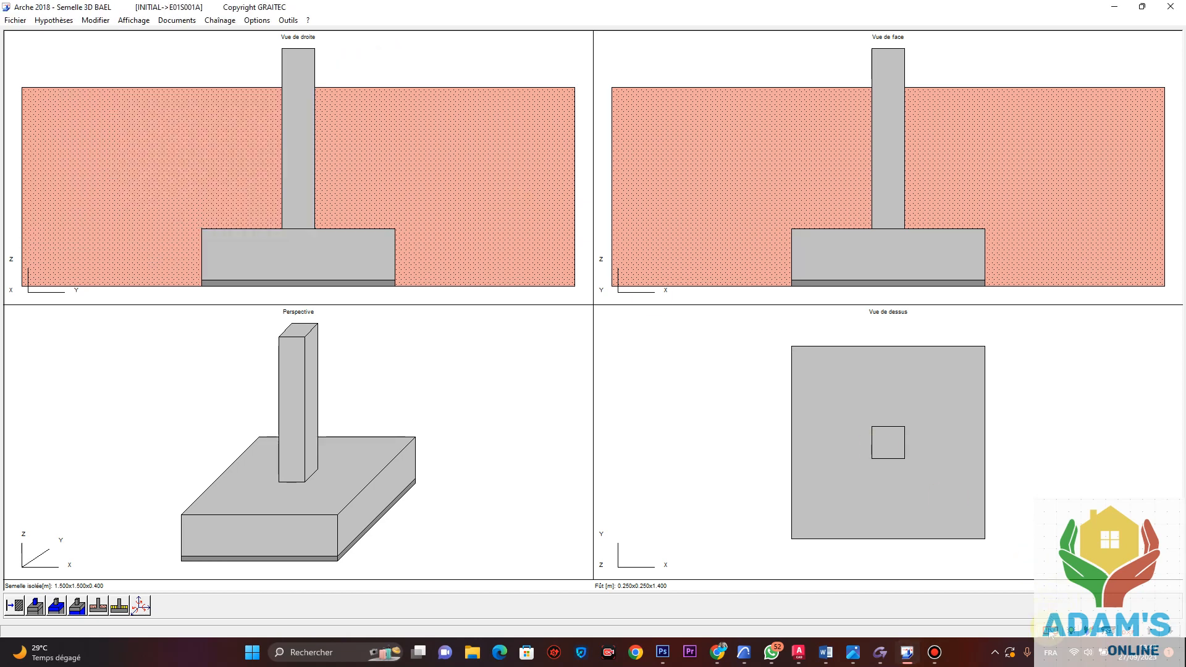
left_click(576, 365)
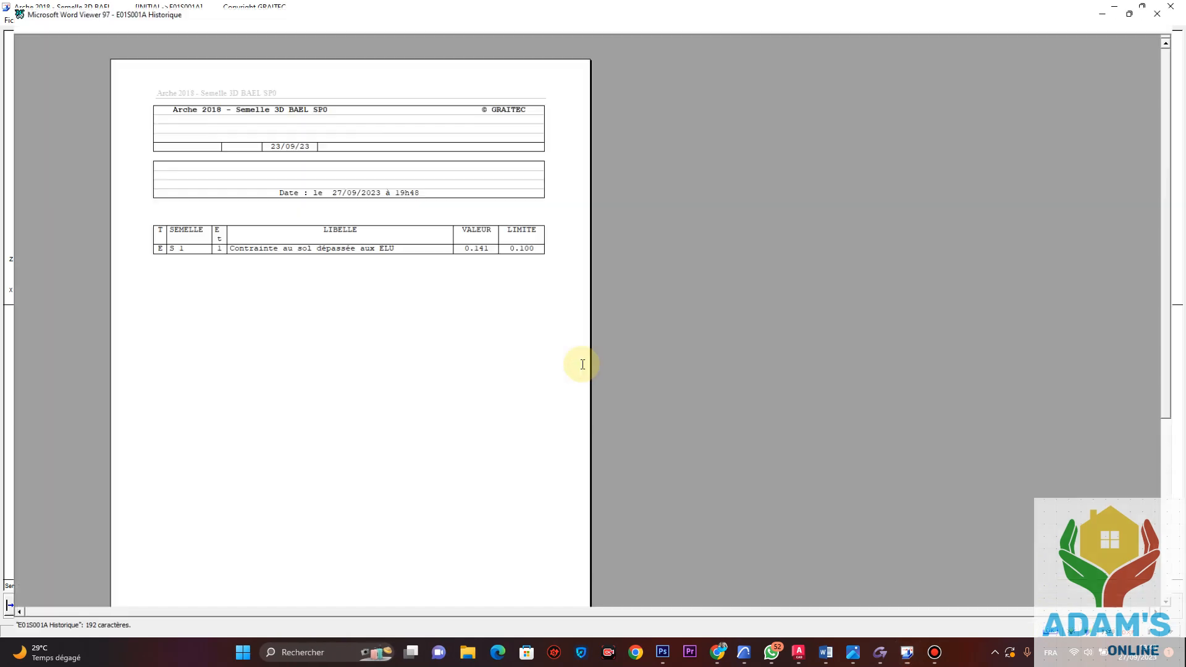
left_click(1171, 7)
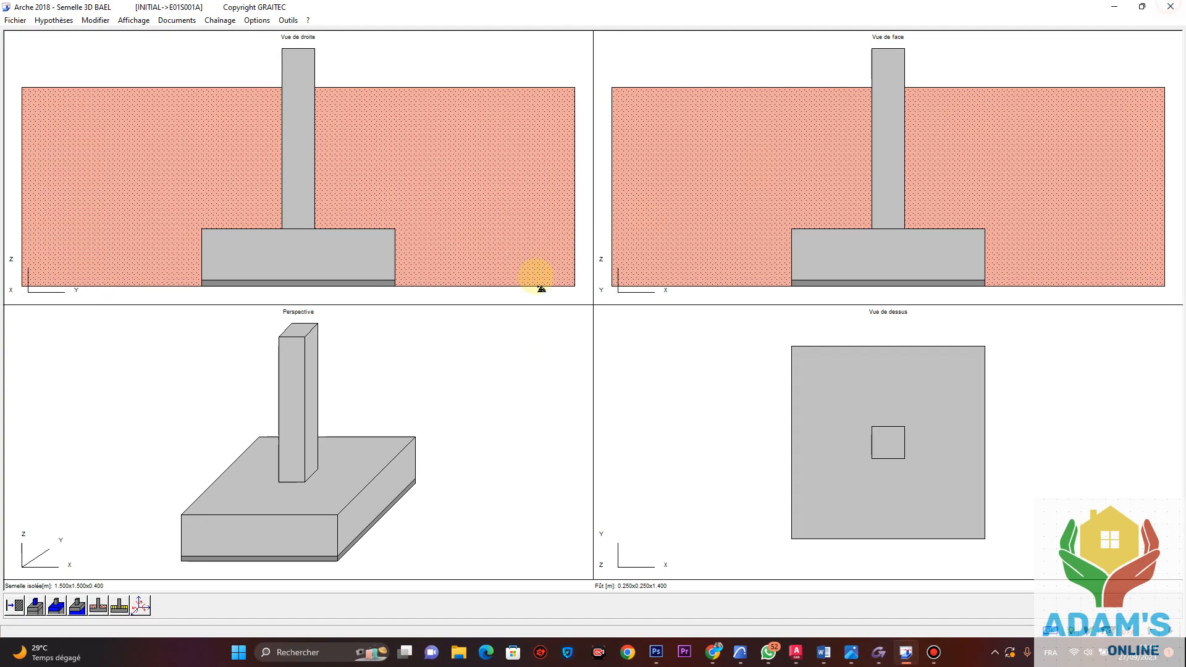
Give the footing sloped faces (Pans coupés: Avec) with c at 0.25 m, recalculate and check the reported soil stress.
double_click(323, 257)
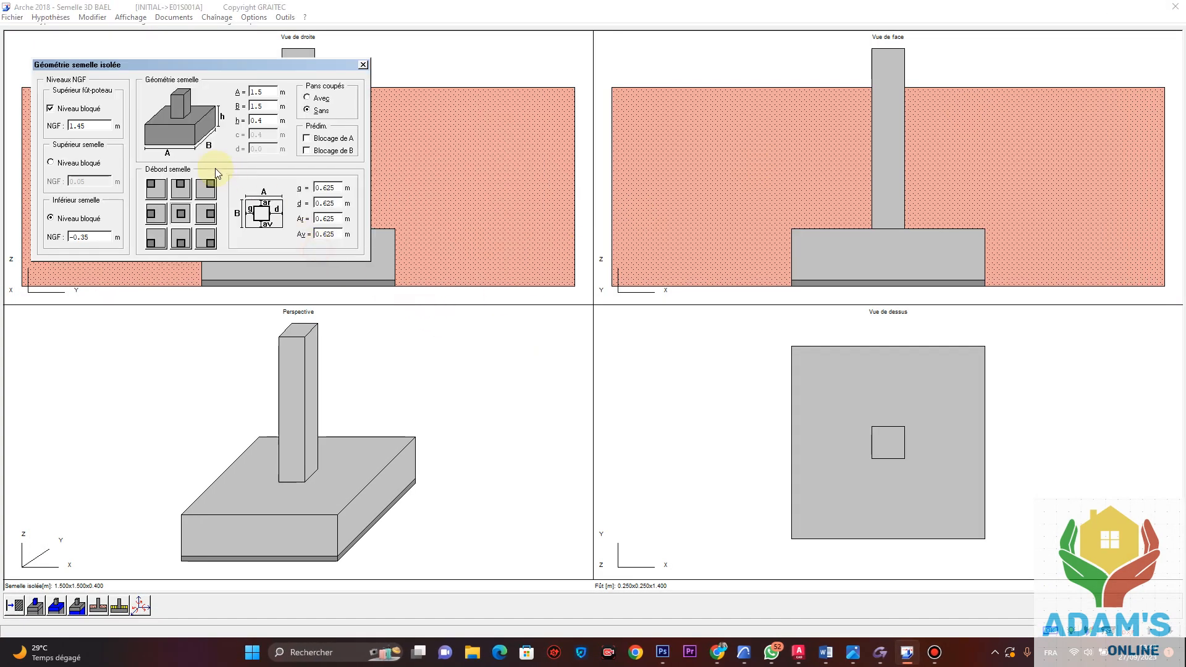
left_click(322, 99)
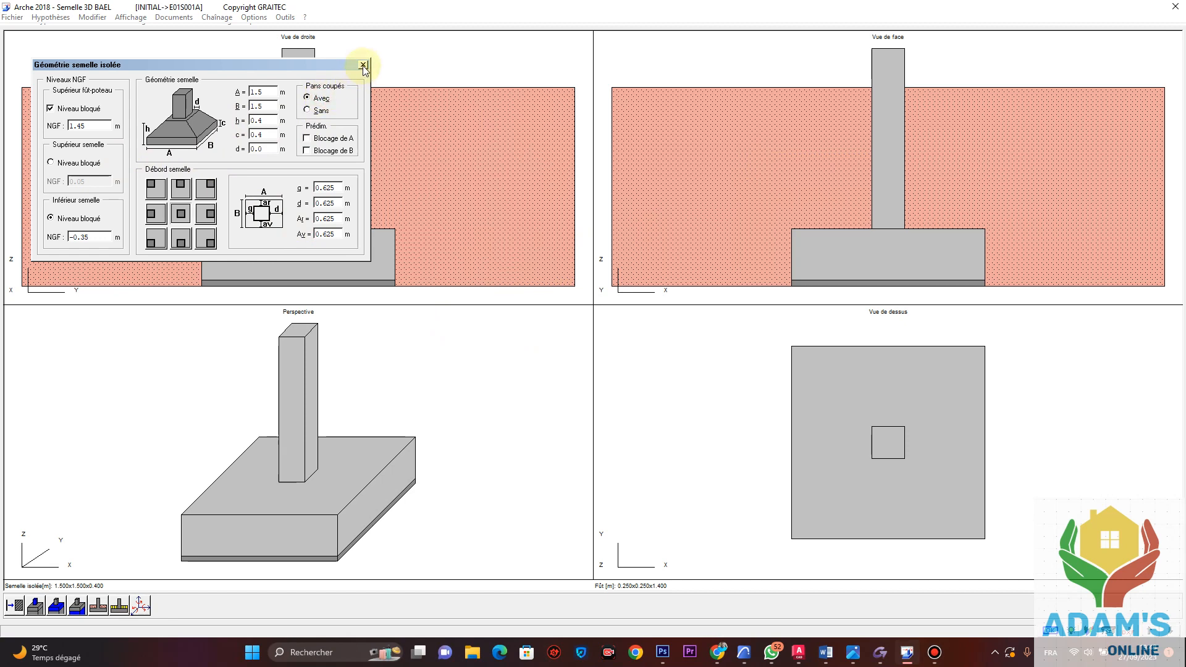
double_click(271, 134)
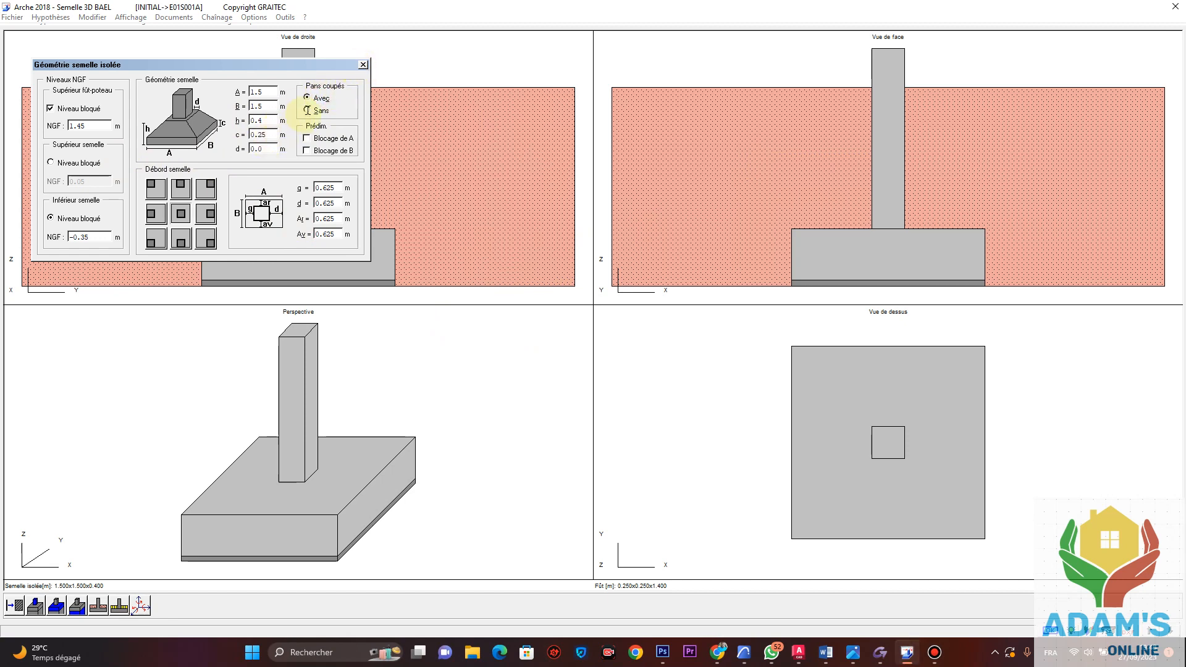
left_click(363, 64)
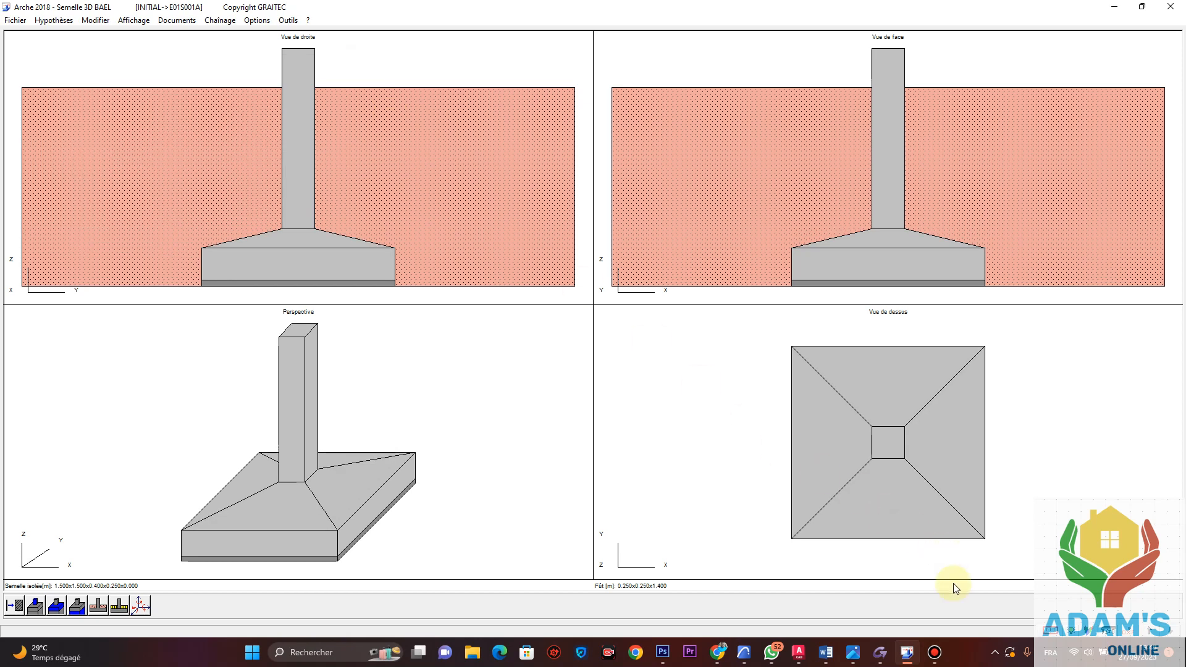
left_click(1052, 628)
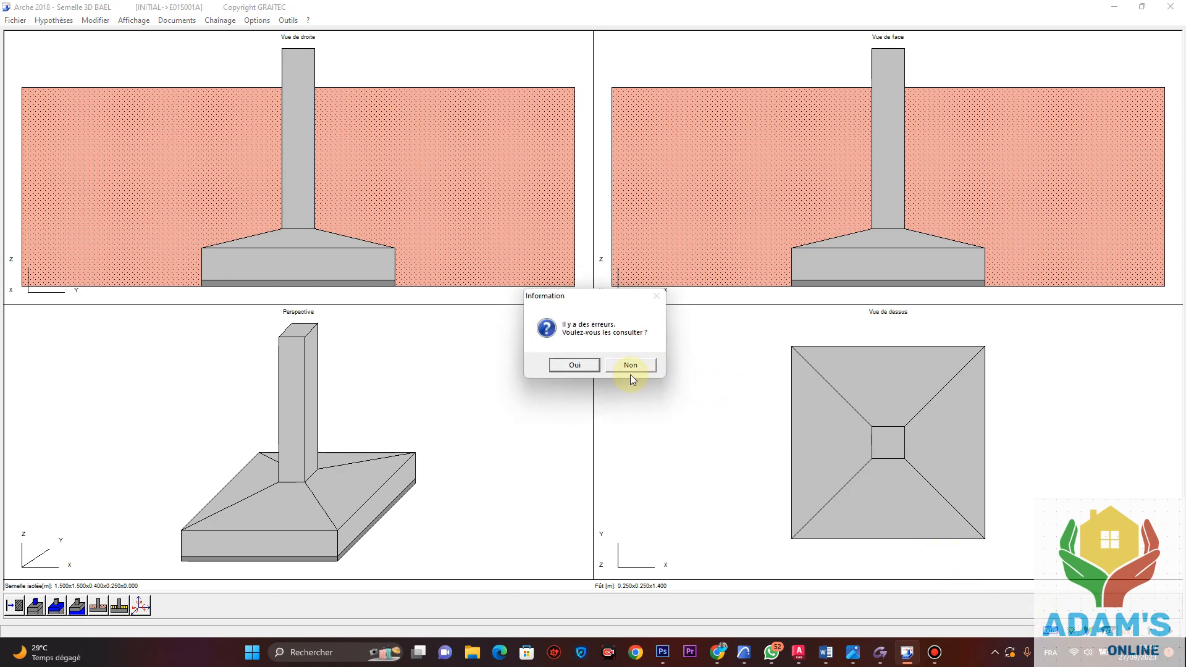
left_click(574, 365)
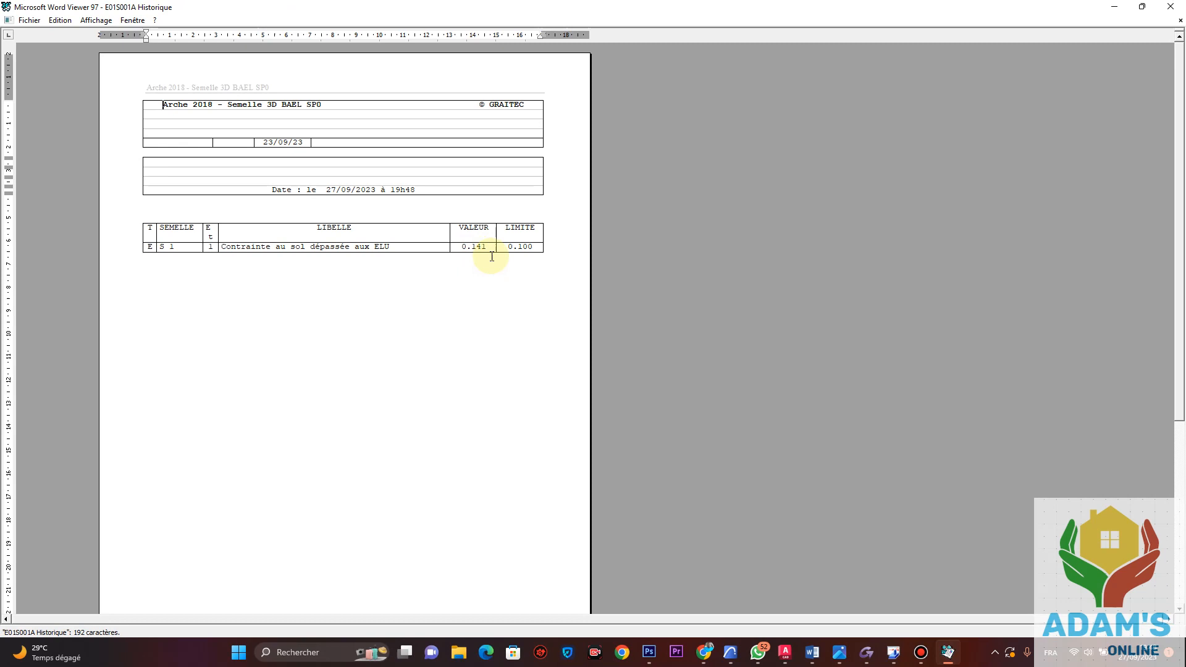
left_click(1170, 7)
Set dimensions A and B of the sloped footing to 1.6 m, recalculate and consult the error report.
double_click(357, 260)
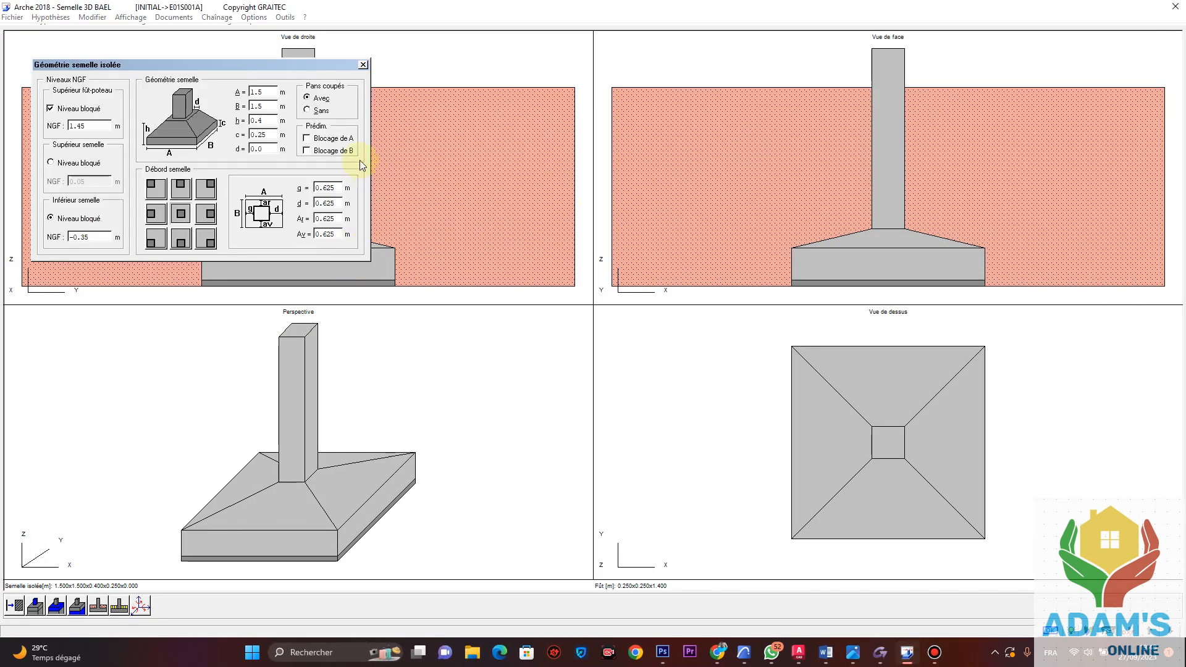
double_click(270, 91)
type("1.6")
key("Tab")
type("1.6")
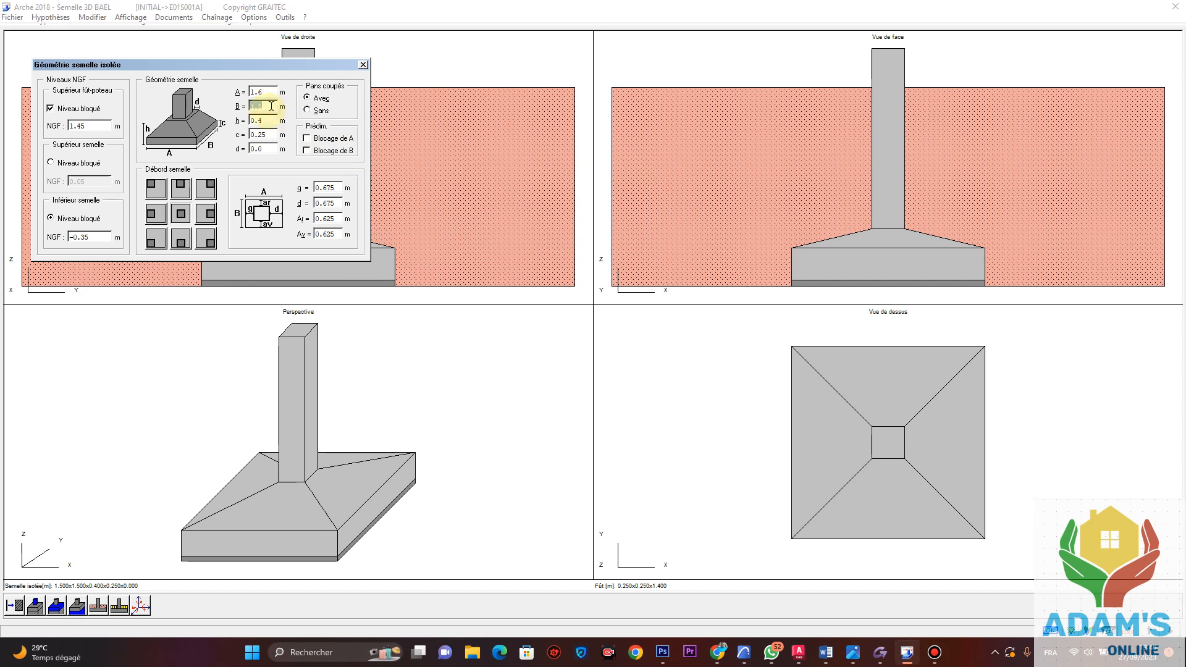
left_click(363, 64)
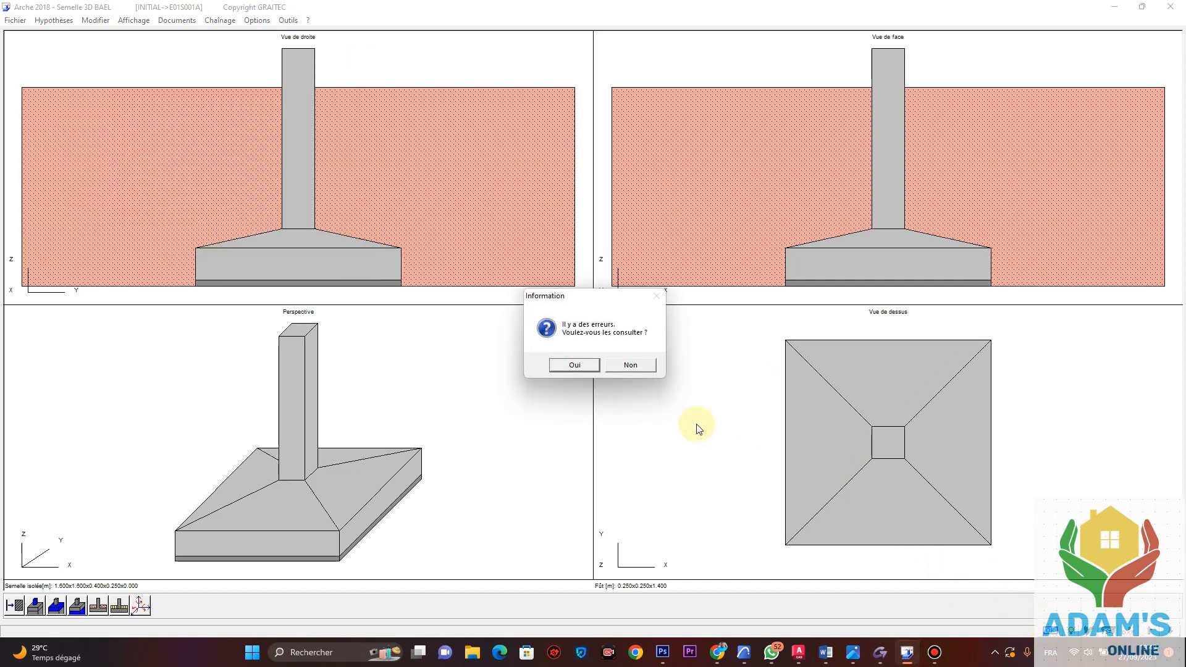
left_click(583, 365)
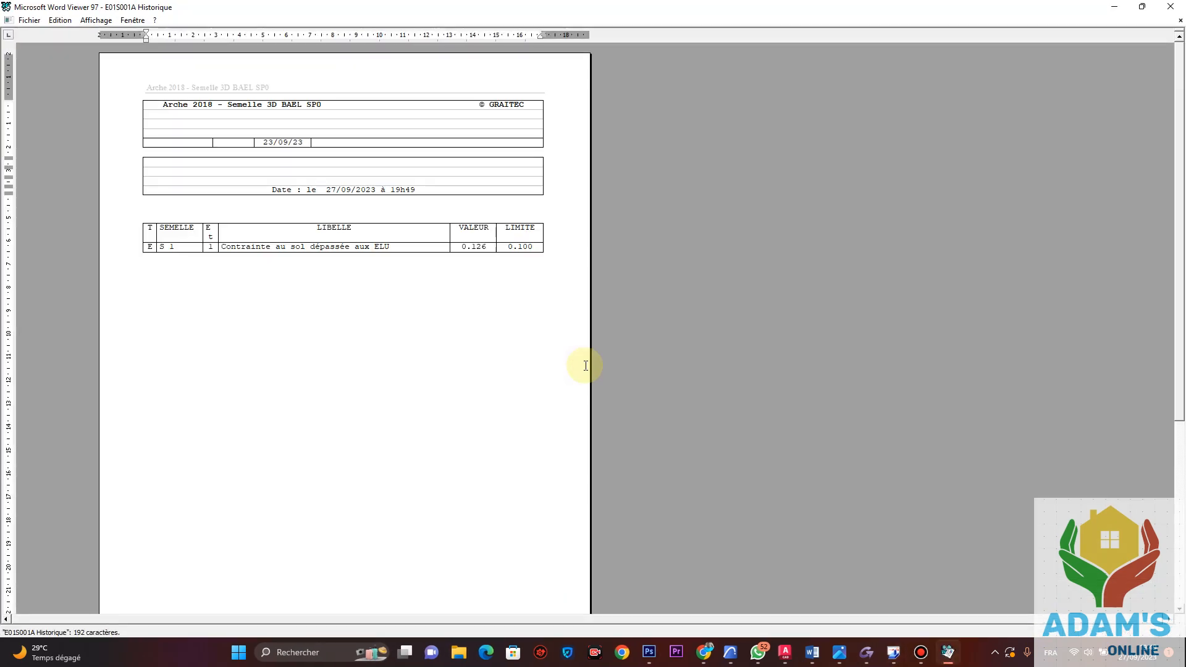
left_click(1171, 6)
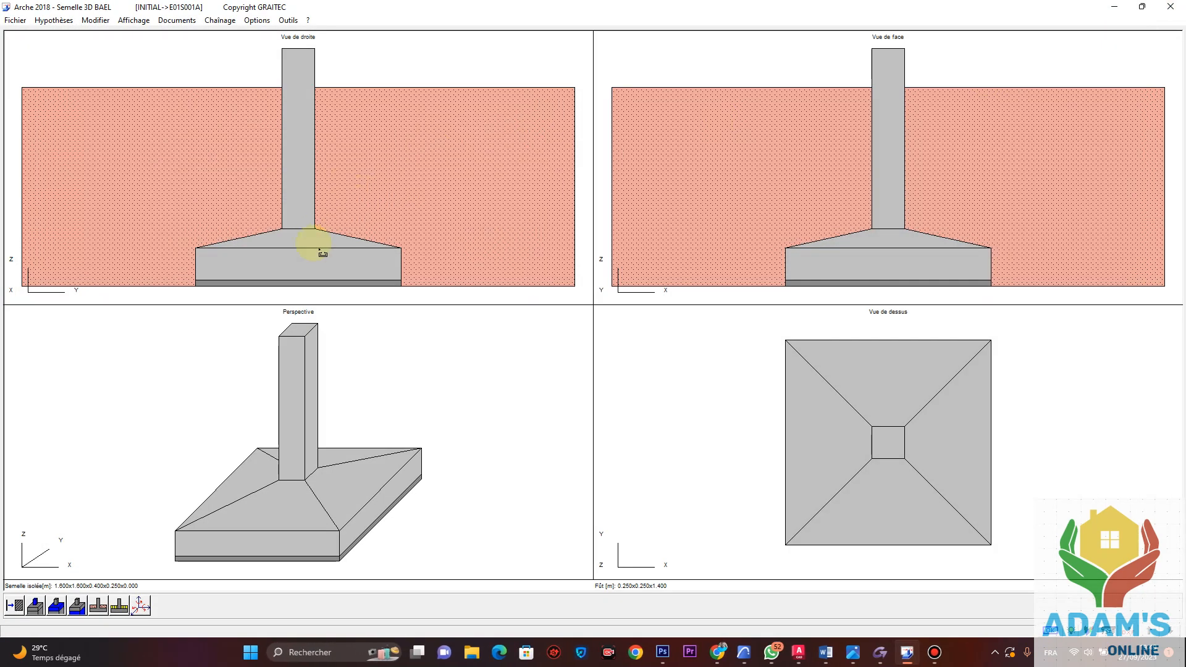
Set the footing dimensions to A 1.7 m, B 1.7 m and h 0.5 m, and consult the new calculation's error report.
double_click(312, 243)
double_click(272, 92)
type("1.7")
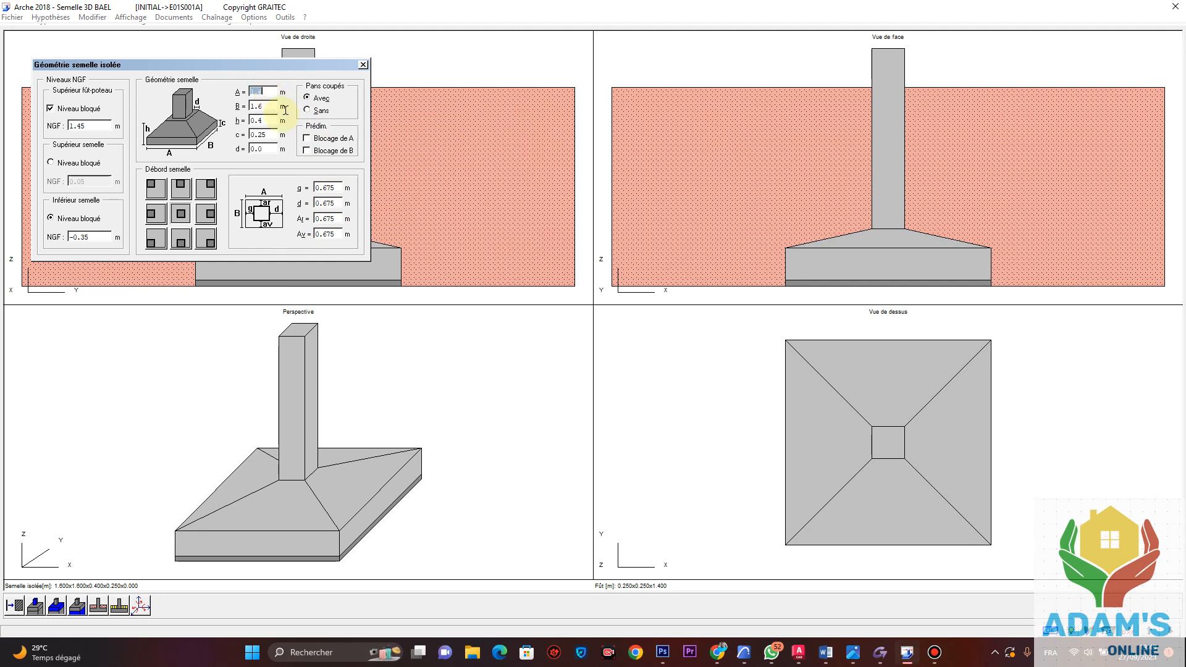
double_click(272, 107)
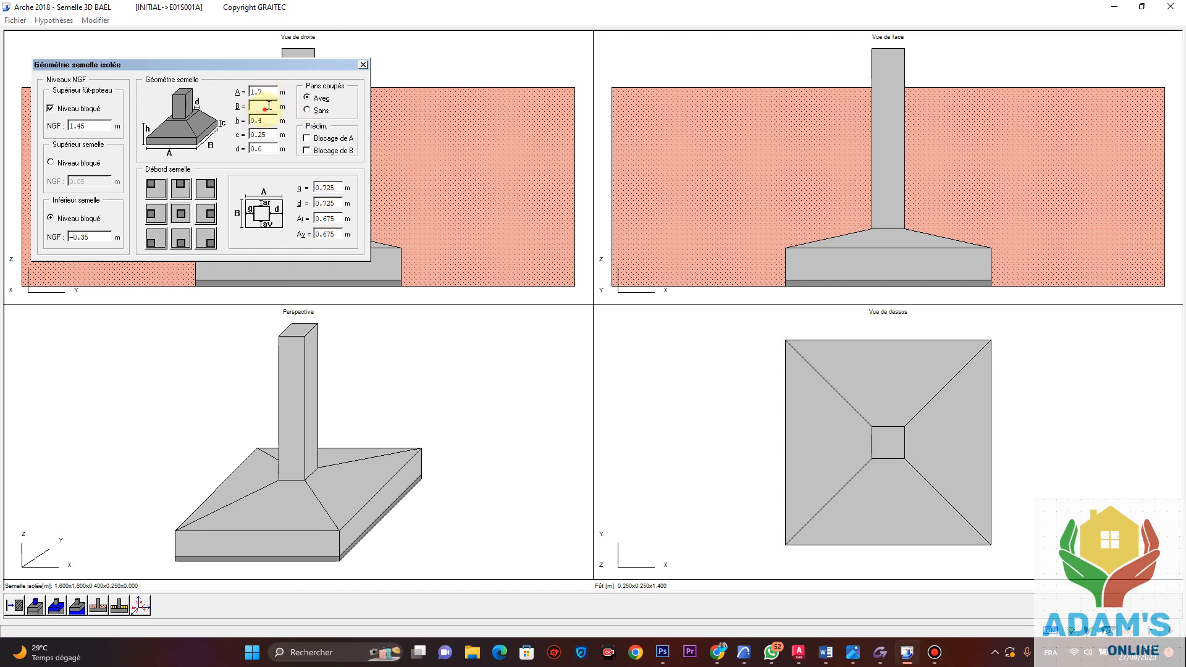
type("1.7")
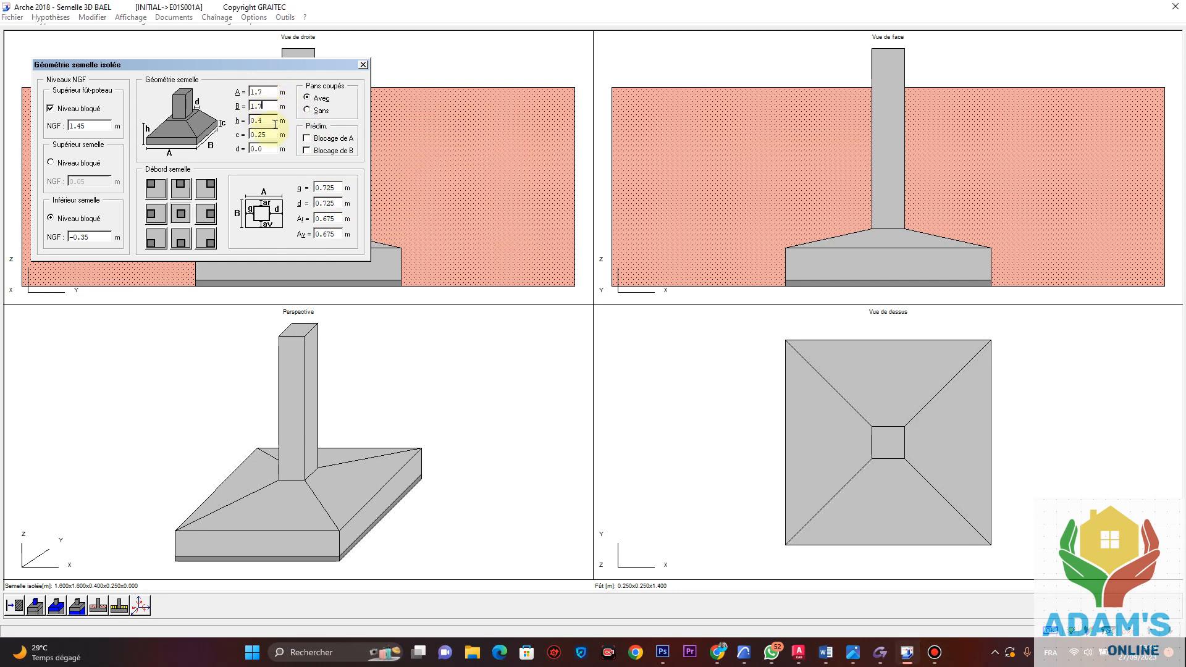
double_click(275, 120)
type("0.")
left_click(363, 65)
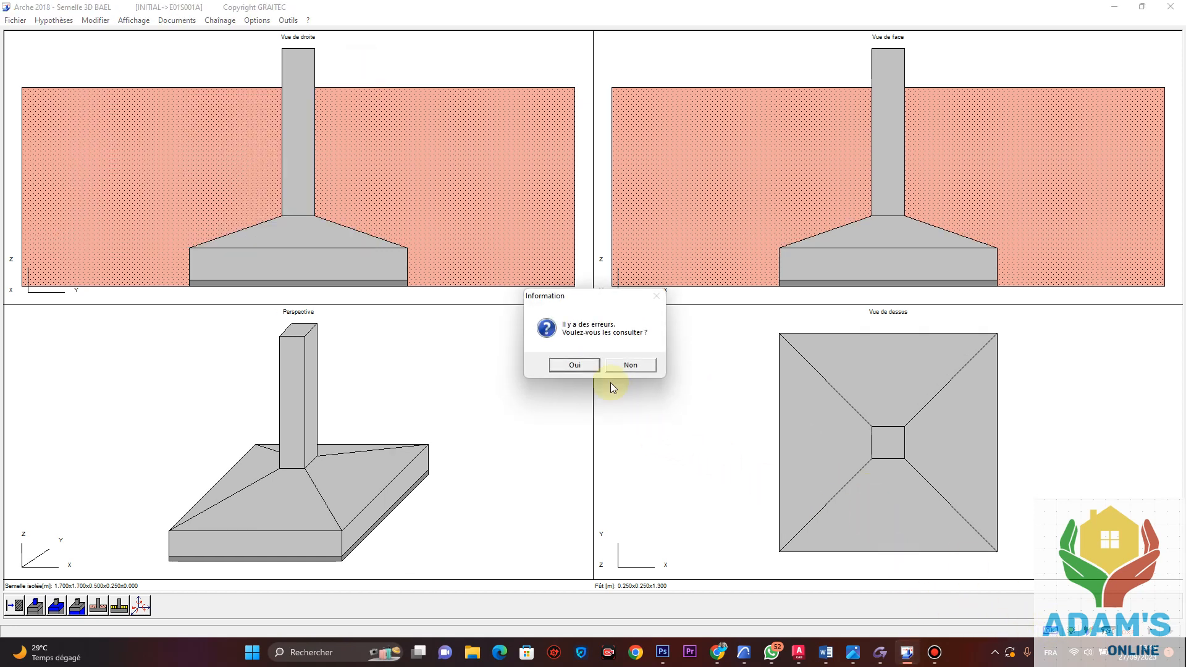
left_click(584, 365)
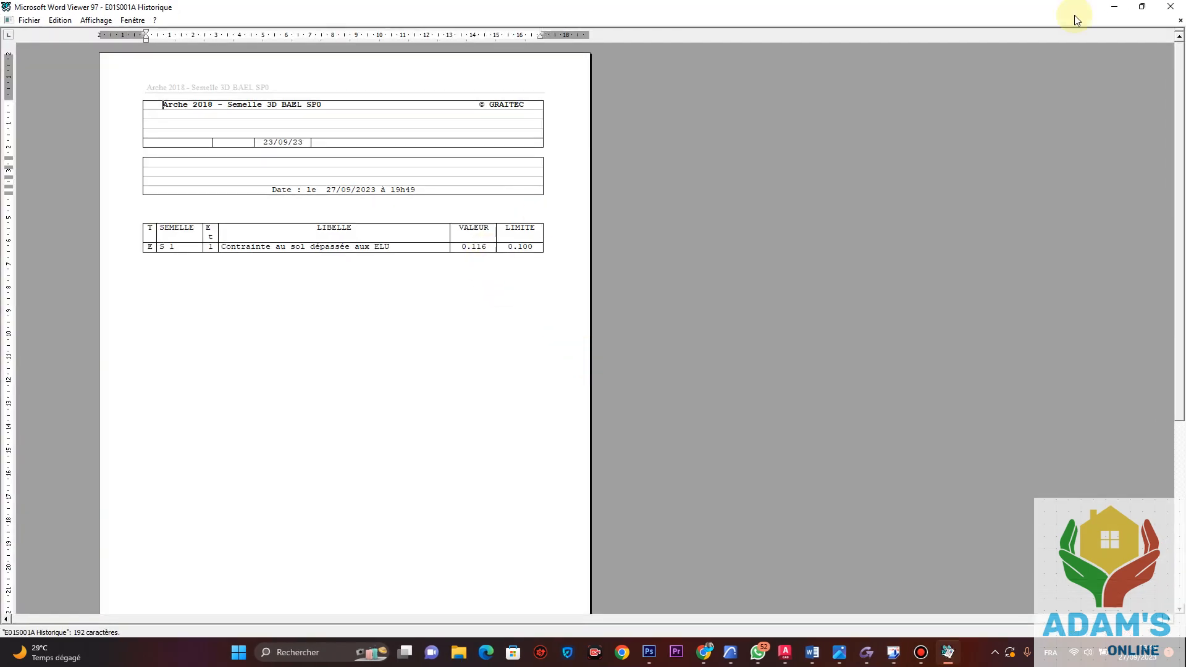
left_click(1180, 6)
Set the footing height h to 0.55 m, rerun the calculation and consult the error report.
double_click(424, 179)
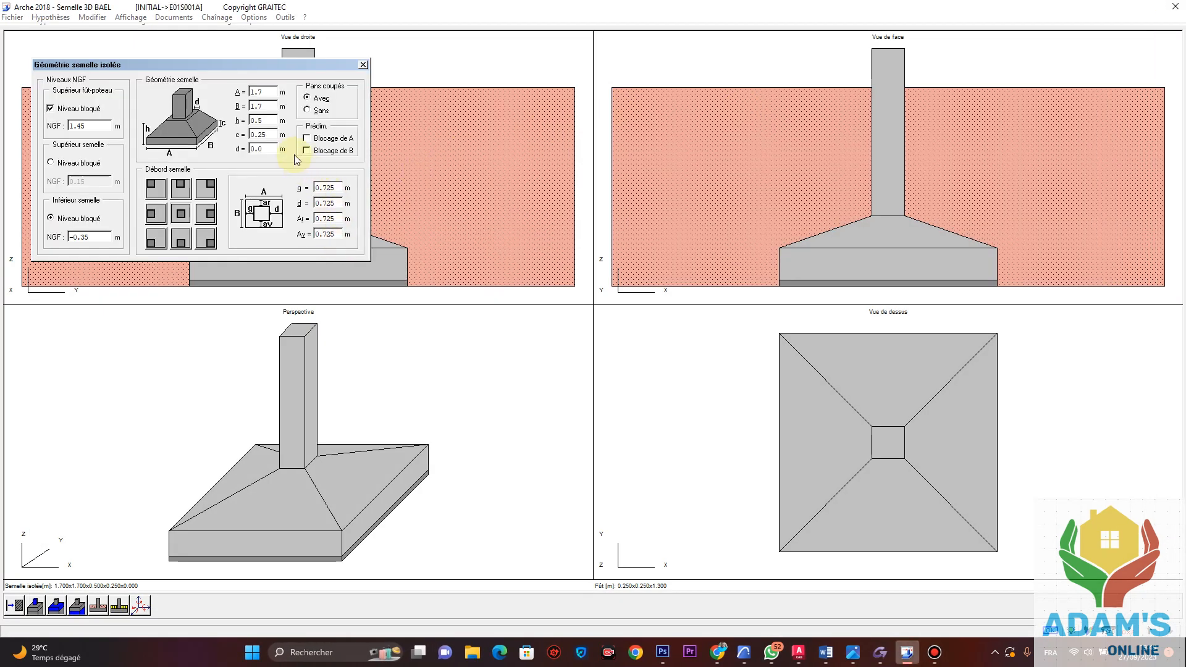
left_click(271, 112)
double_click(274, 120)
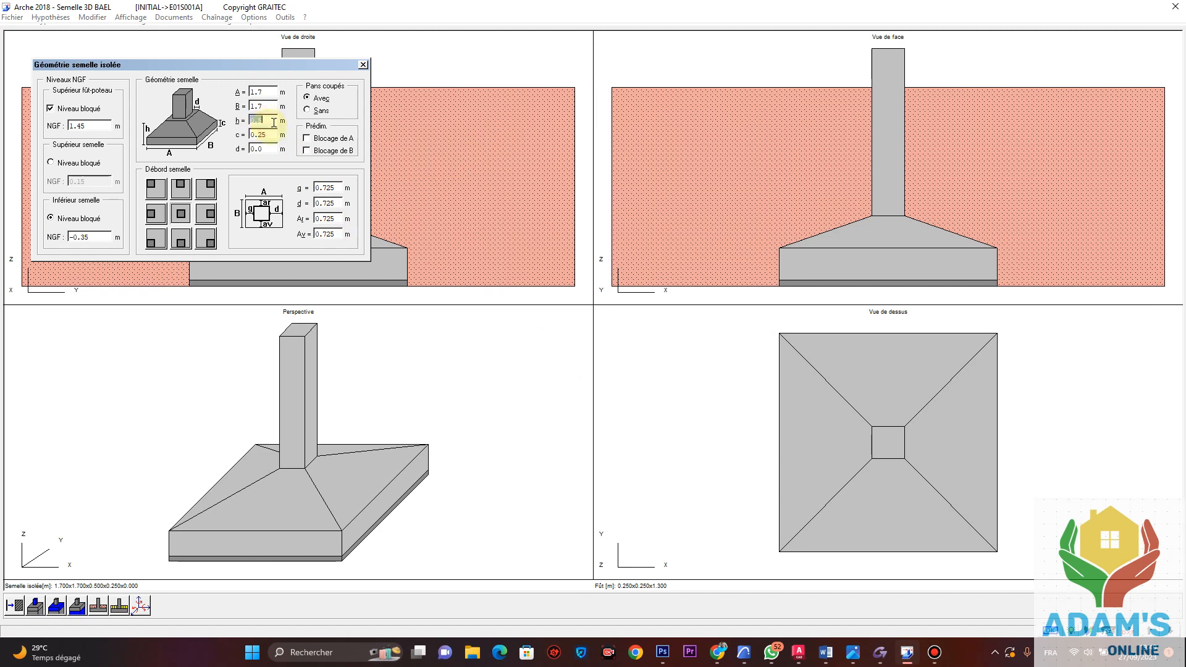
left_click(364, 64)
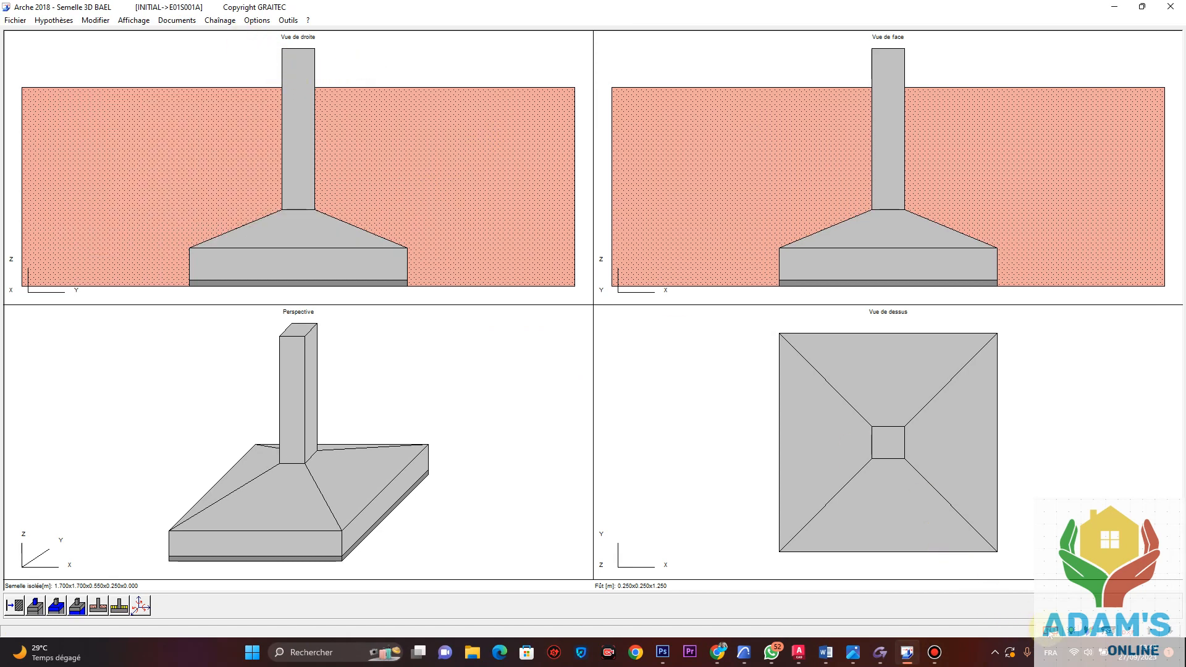
left_click(1051, 631)
left_click(574, 364)
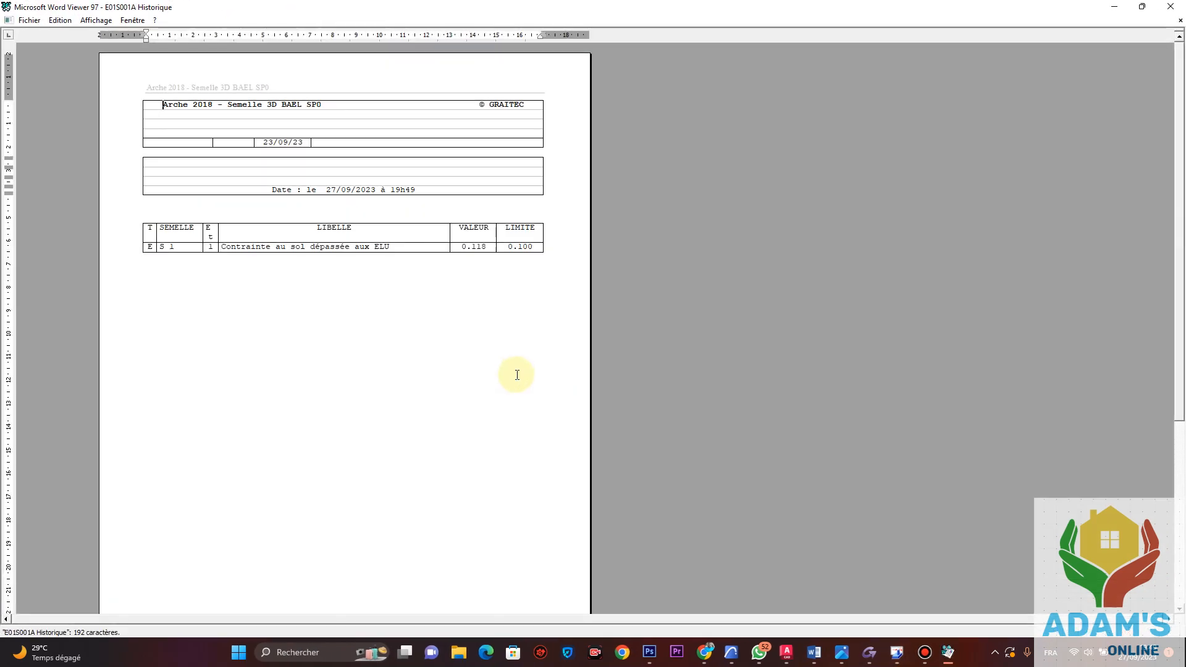
left_click(1170, 7)
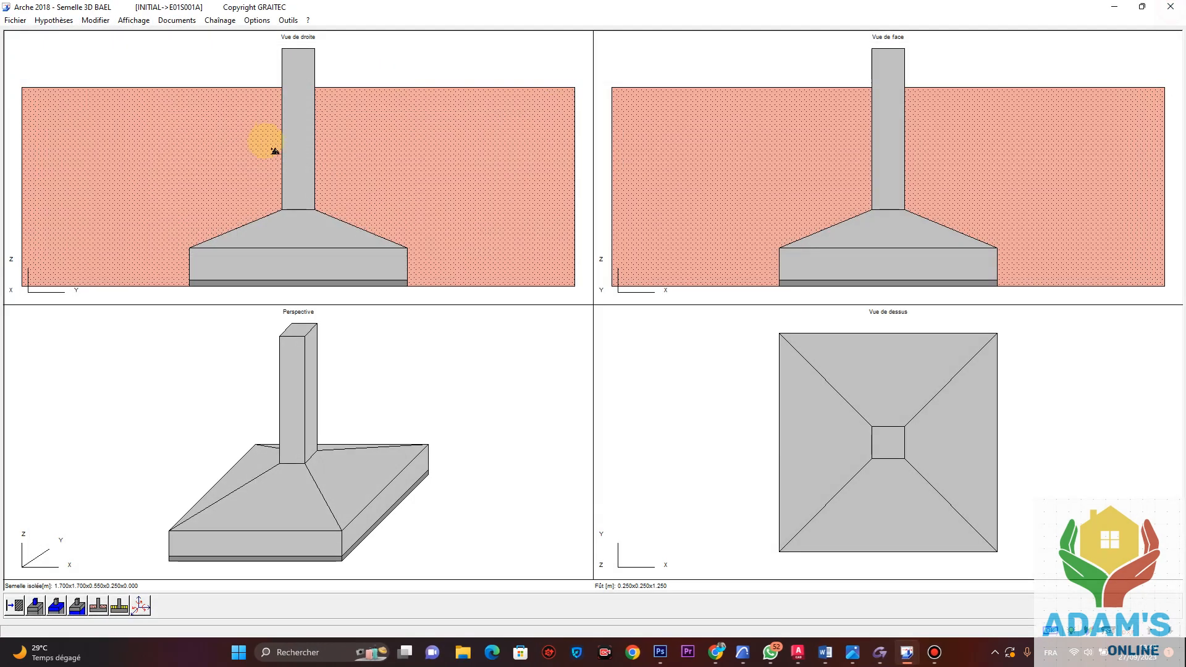
Set footing dimensions A and B to 1.8 m, recalculate and compare the ULS soil stress with its limit in the error report.
double_click(290, 226)
double_click(266, 93)
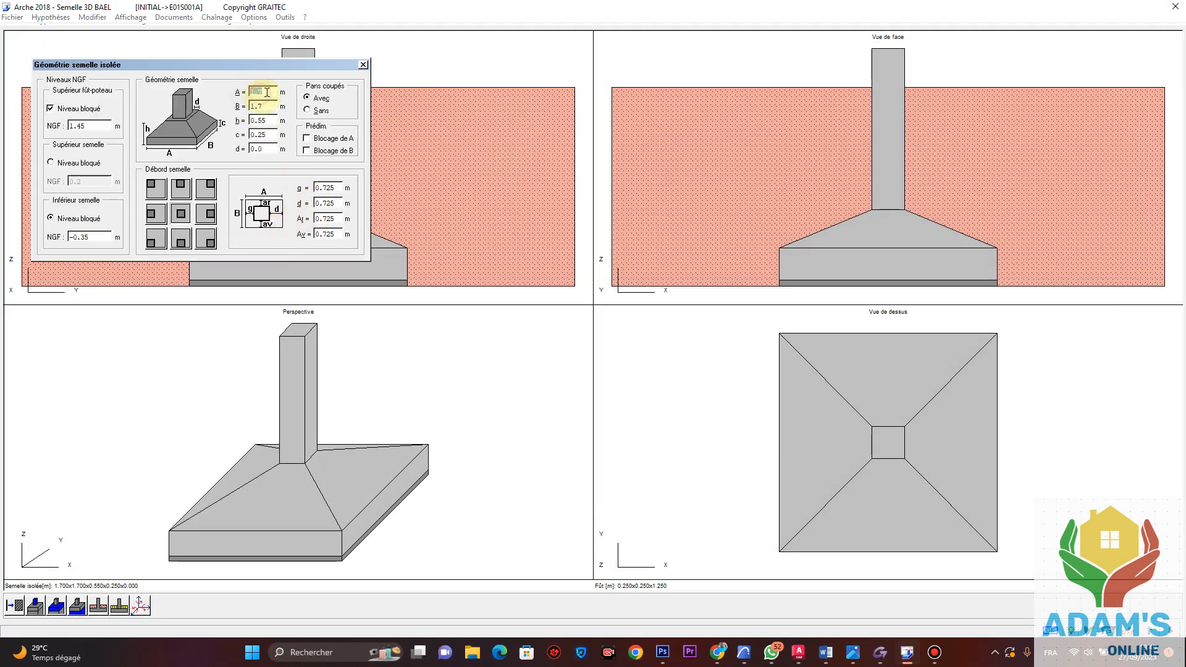
type("1.8")
double_click(276, 106)
type("1")
left_click(363, 64)
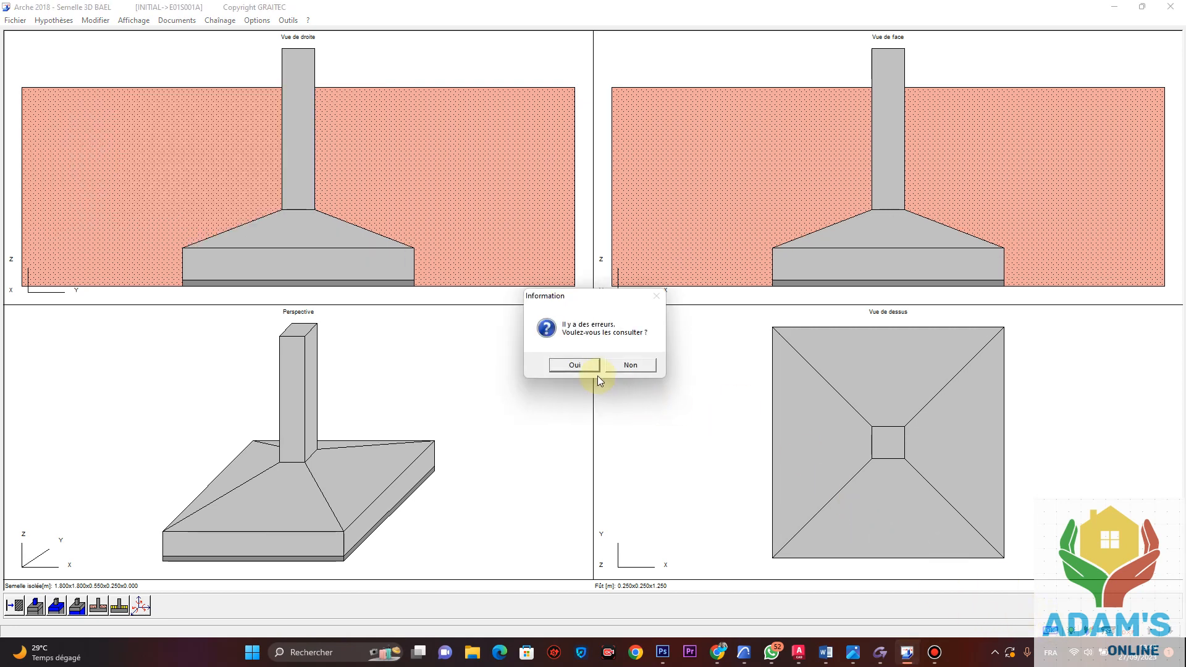
left_click(592, 366)
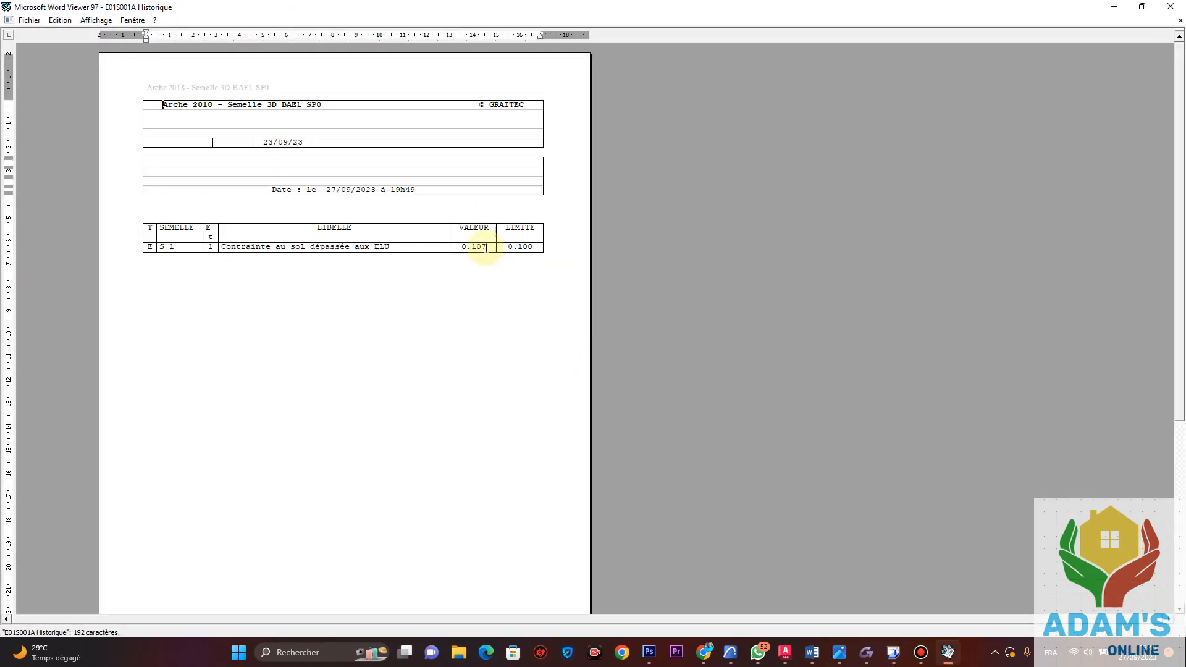
left_click(1170, 6)
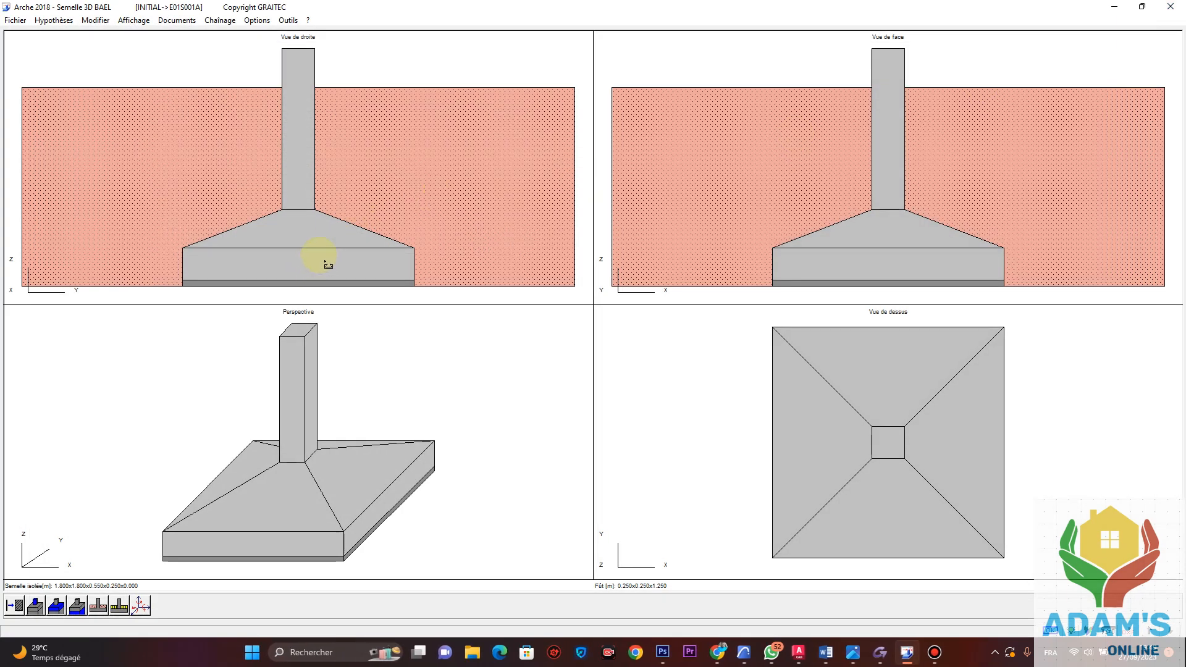
Set the footing height h to 0.6 m, rerun the calculation and consult the error report.
double_click(327, 264)
double_click(267, 122)
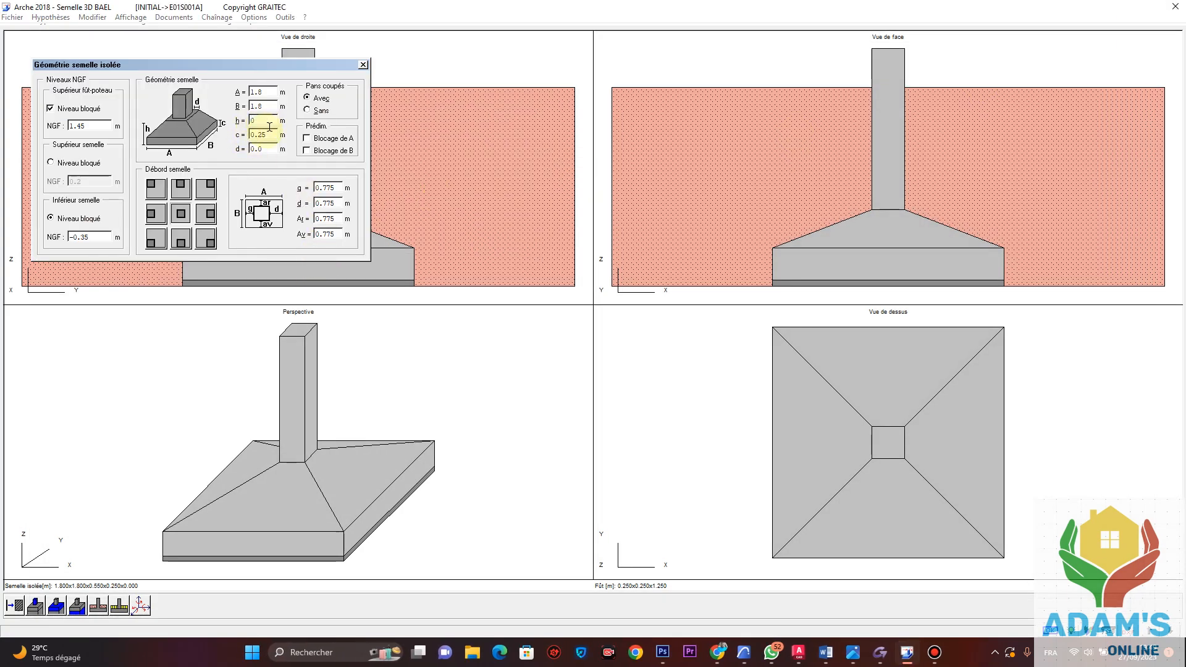
type("0.6")
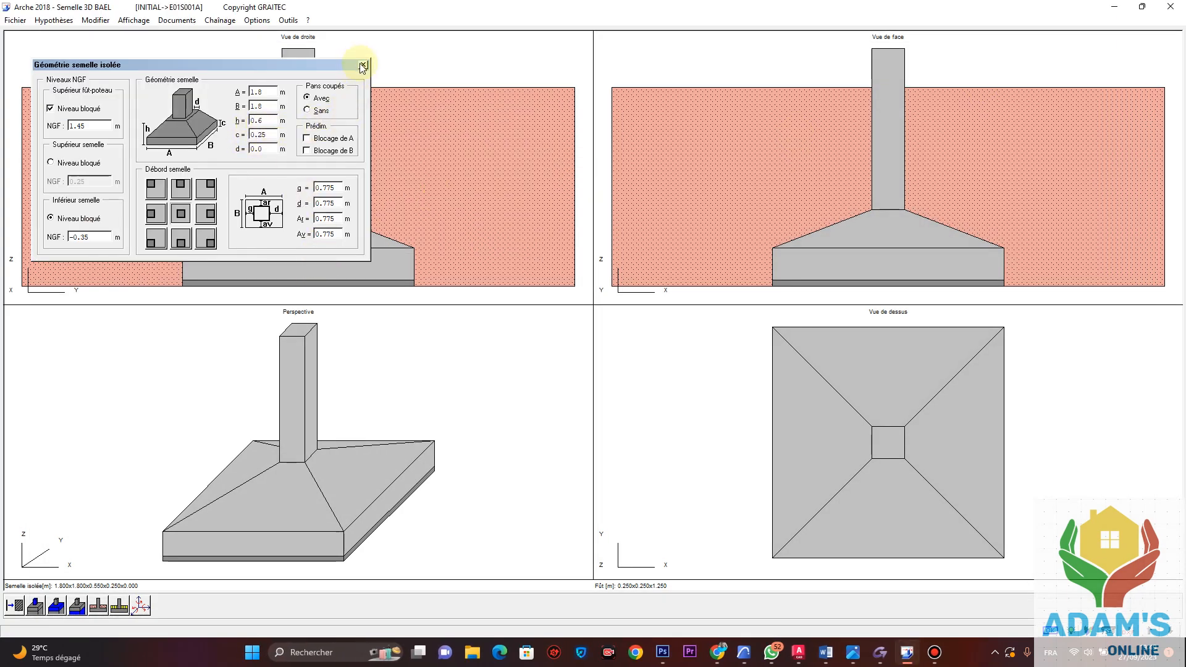
left_click(363, 64)
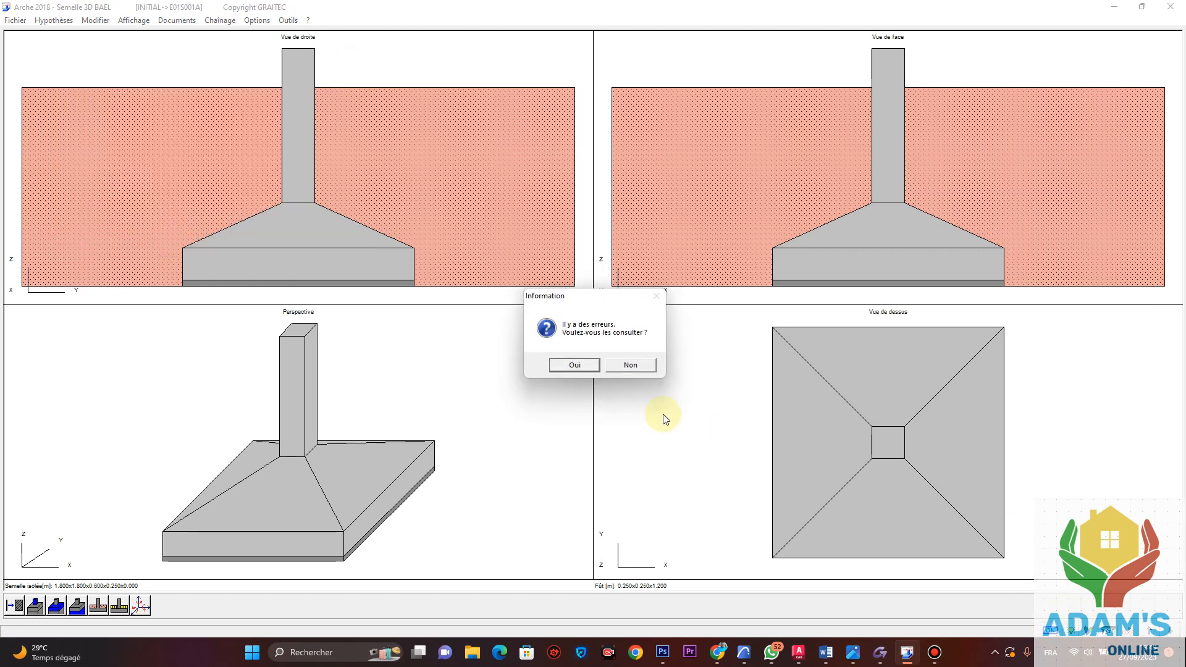
left_click(588, 367)
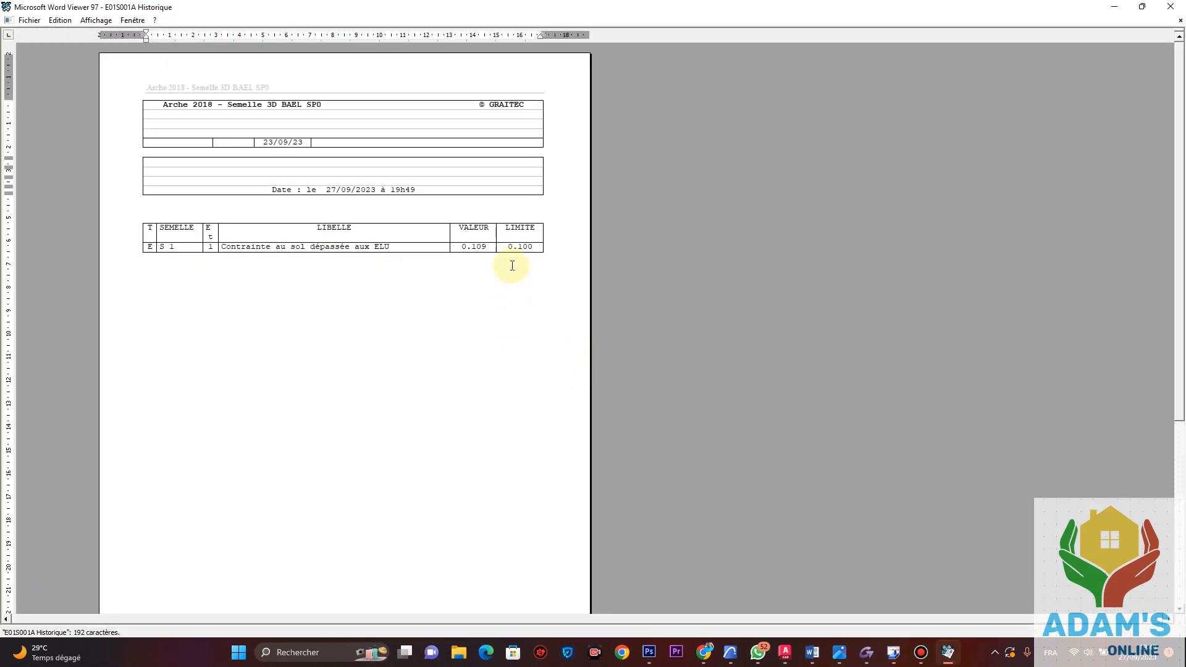
left_click(1171, 7)
Set the footing dimensions A and B to 1.9 m and recalculate.
double_click(286, 257)
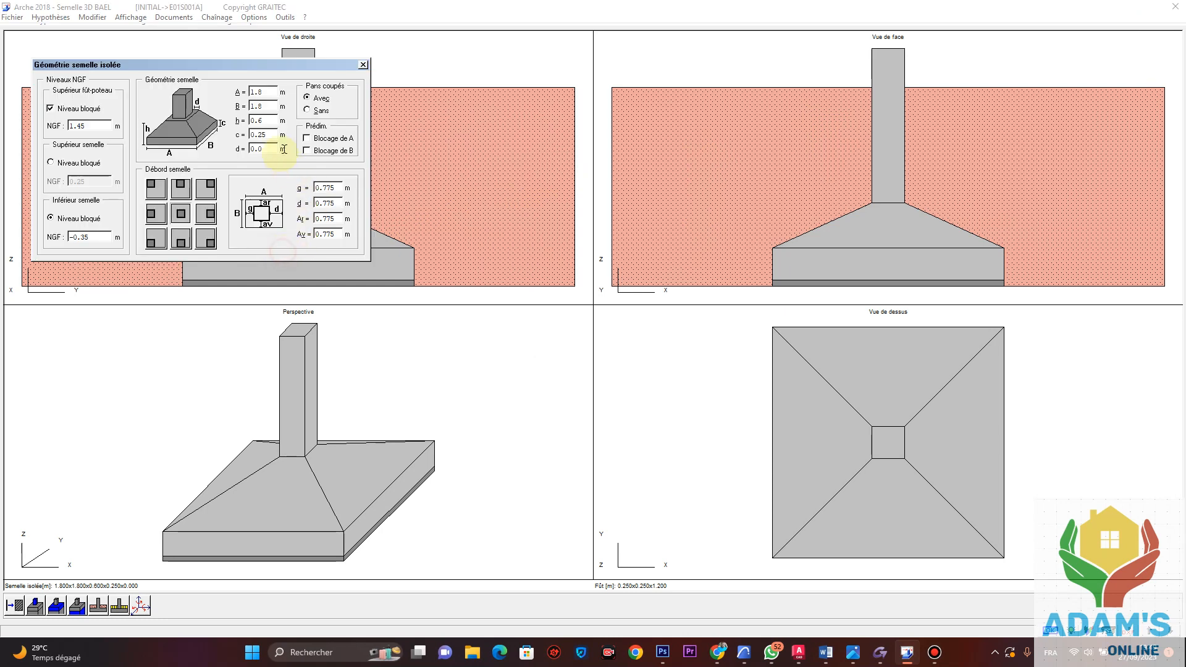
double_click(275, 107)
type("1")
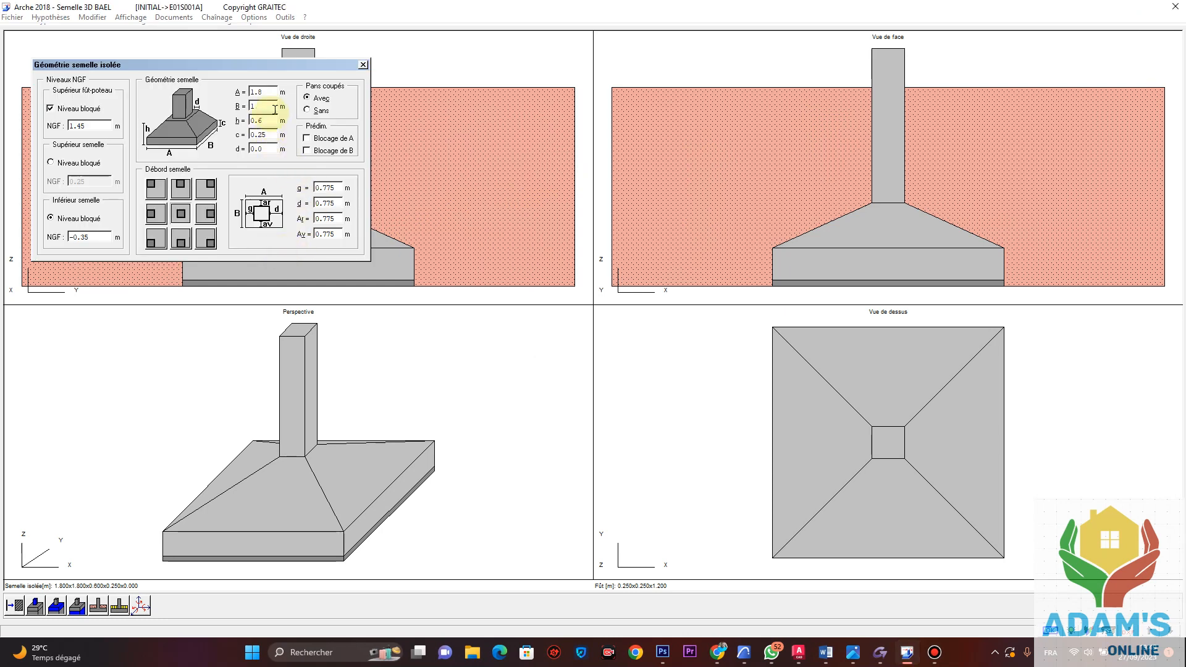
double_click(273, 92)
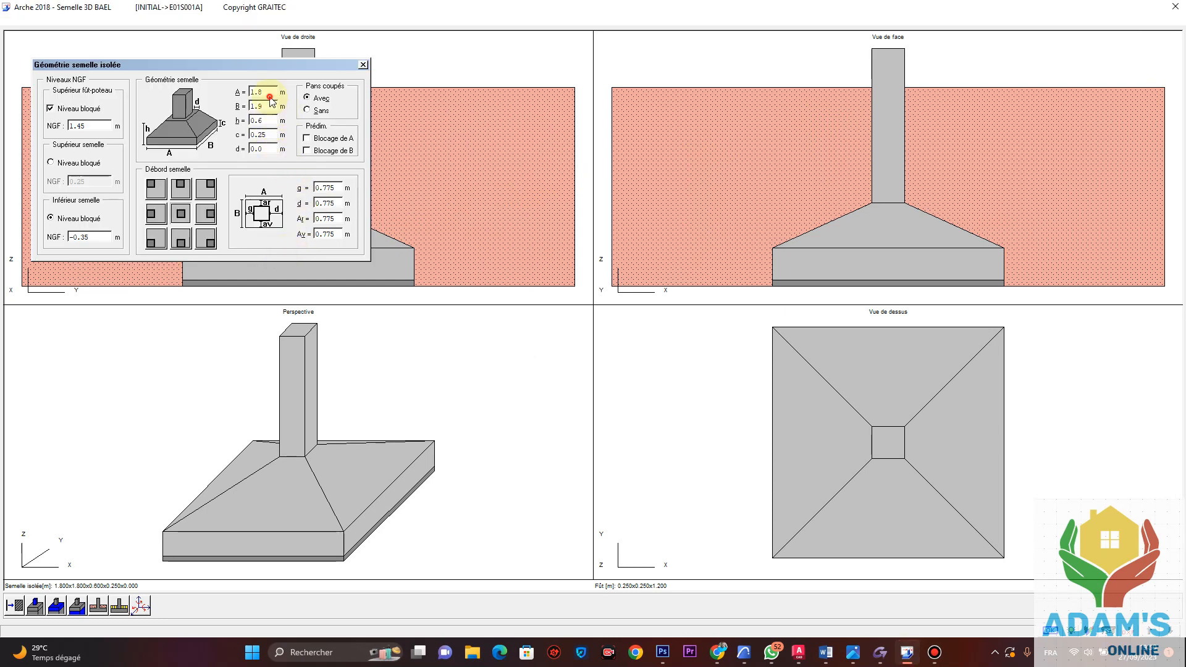
type("1.")
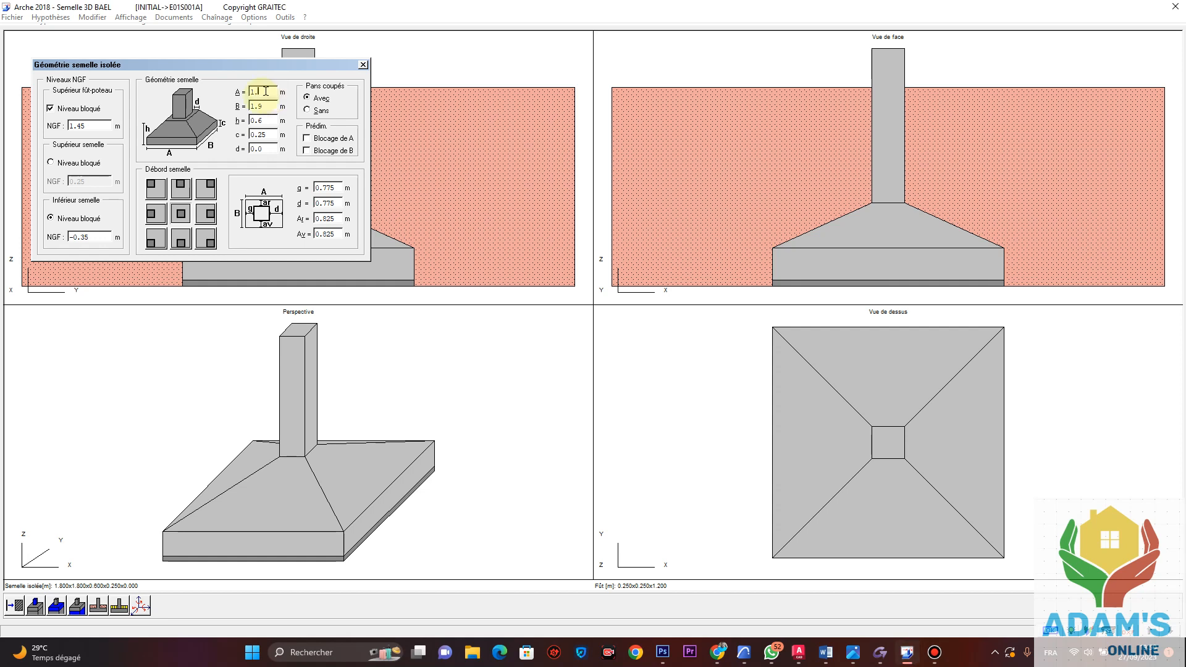
type("9")
left_click(339, 79)
left_click(368, 66)
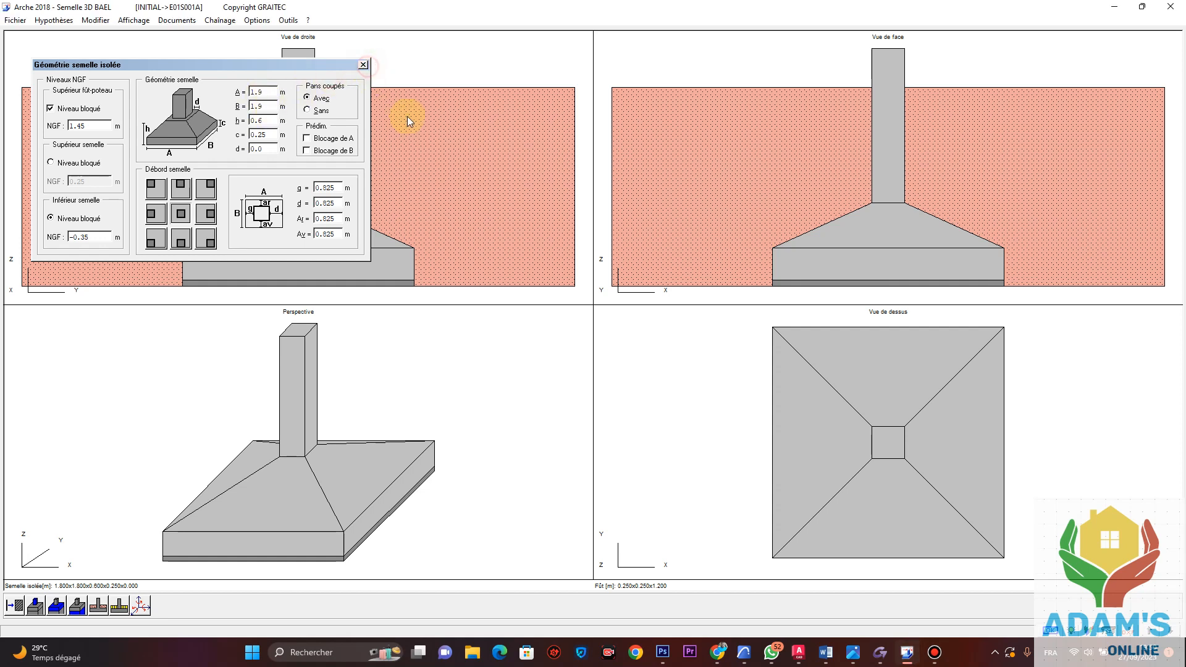
left_click(363, 65)
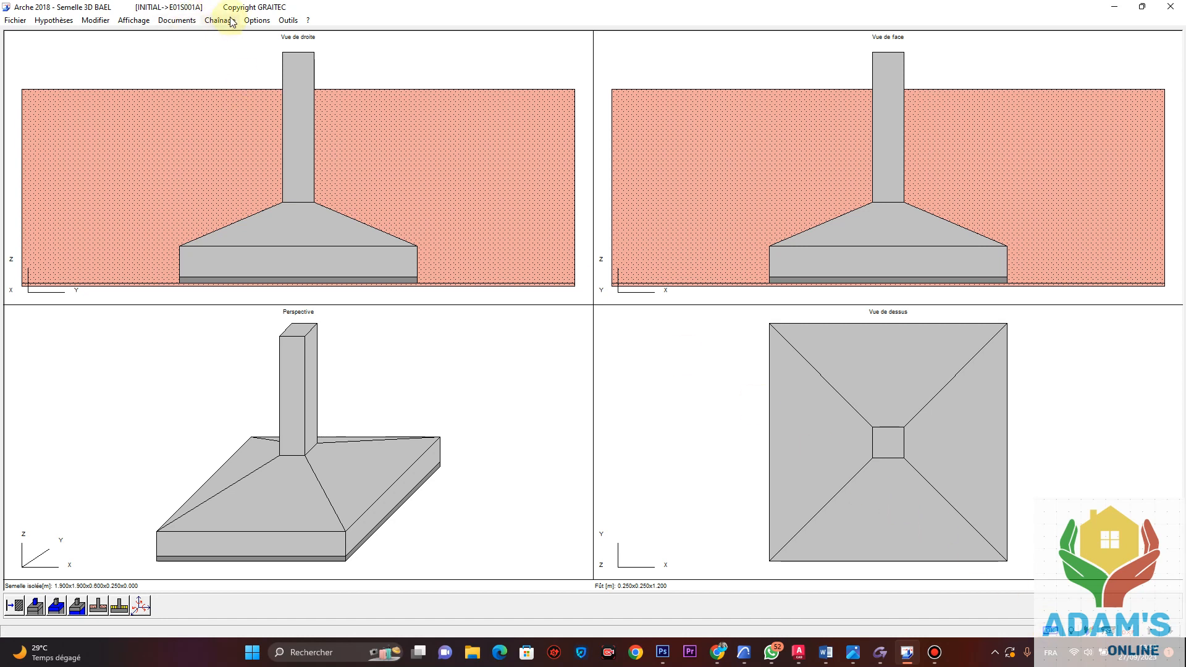
Display the footing's interactive plan and examine the reinforcement layout, section and bar schedule.
left_click(177, 21)
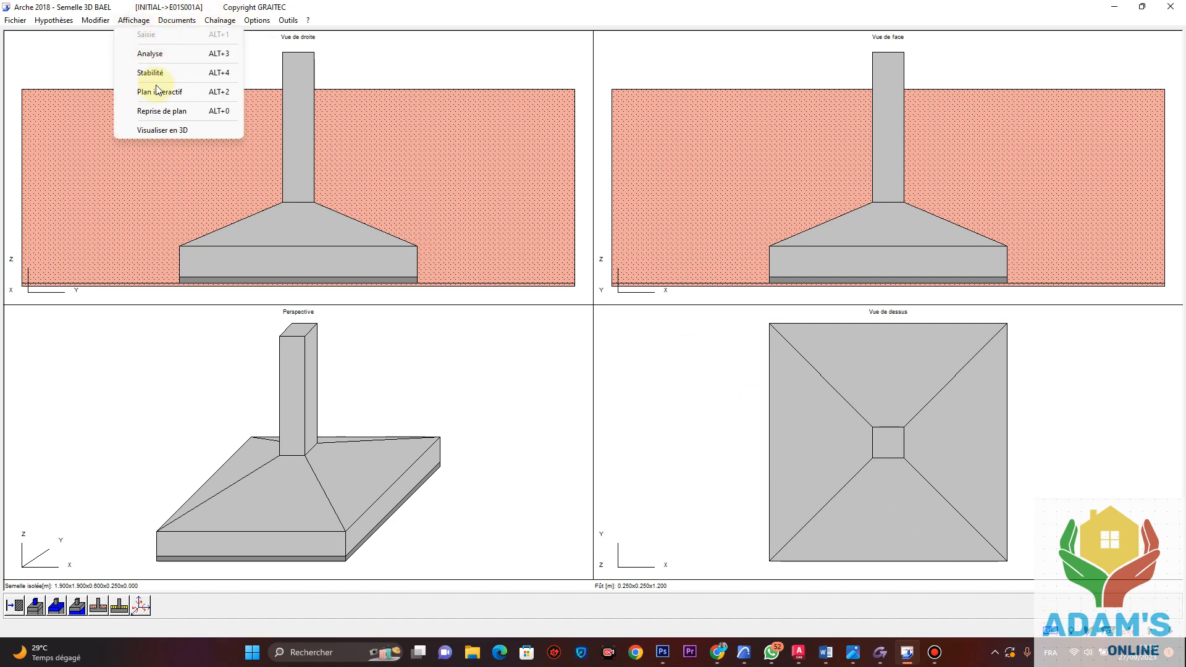
left_click(158, 91)
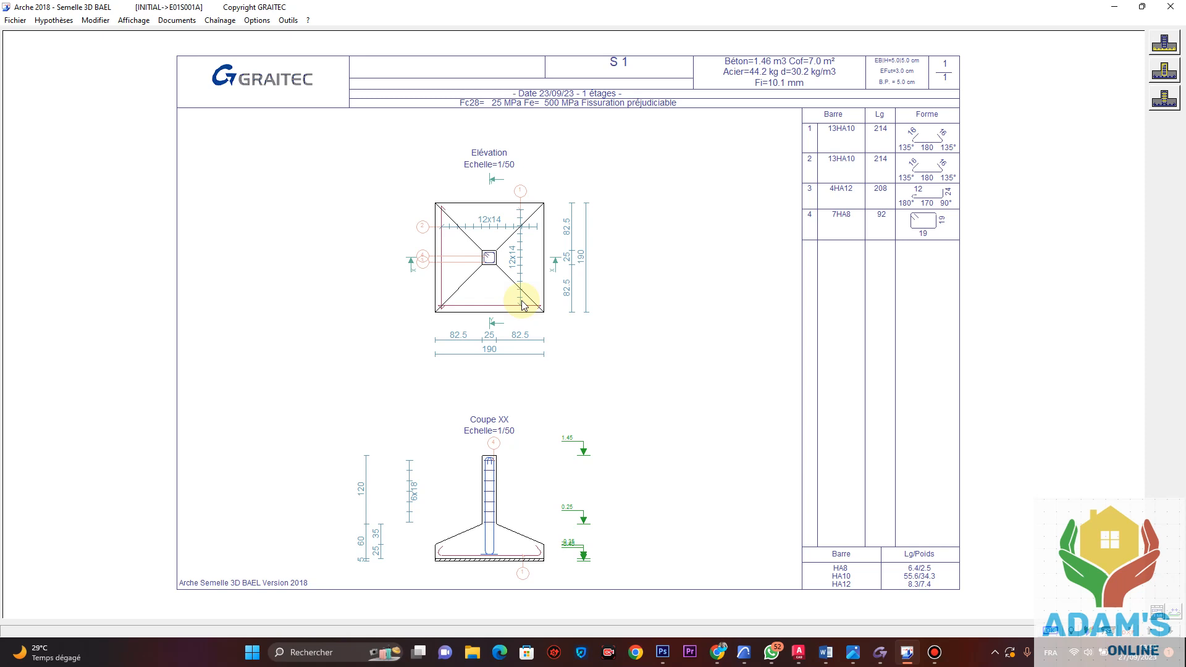
scroll(532, 495, "up", 1)
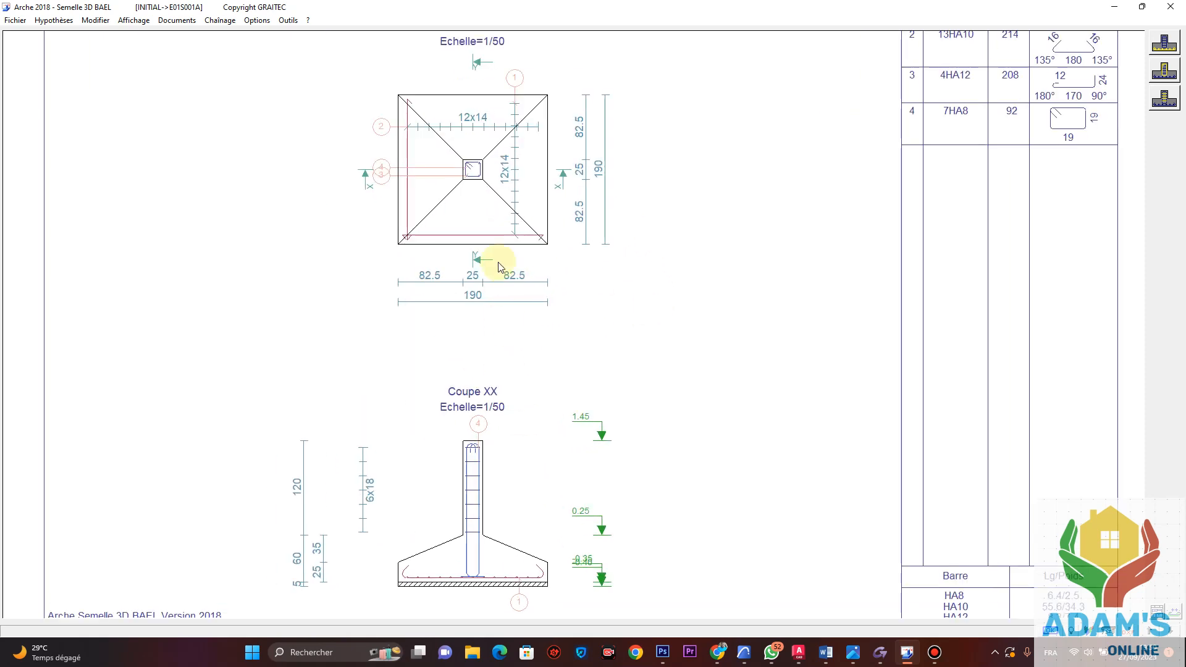
scroll(499, 267, "down", 3)
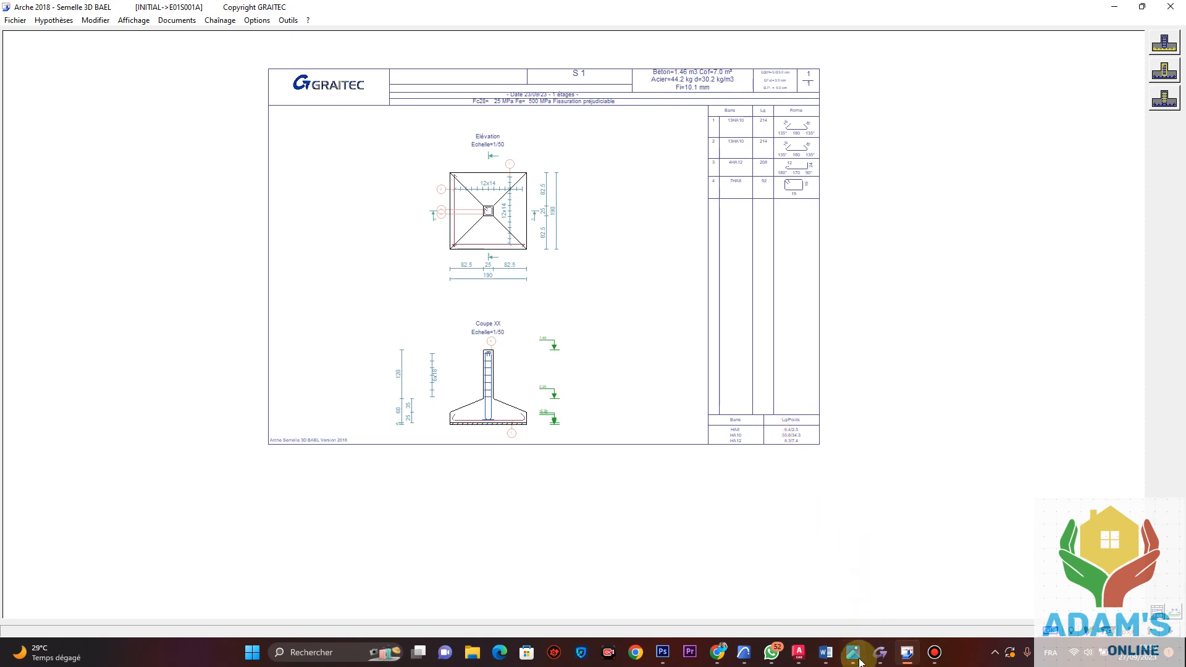
Switch to the Photos app to view the Graitec training flyer image.
mouse_move(856, 658)
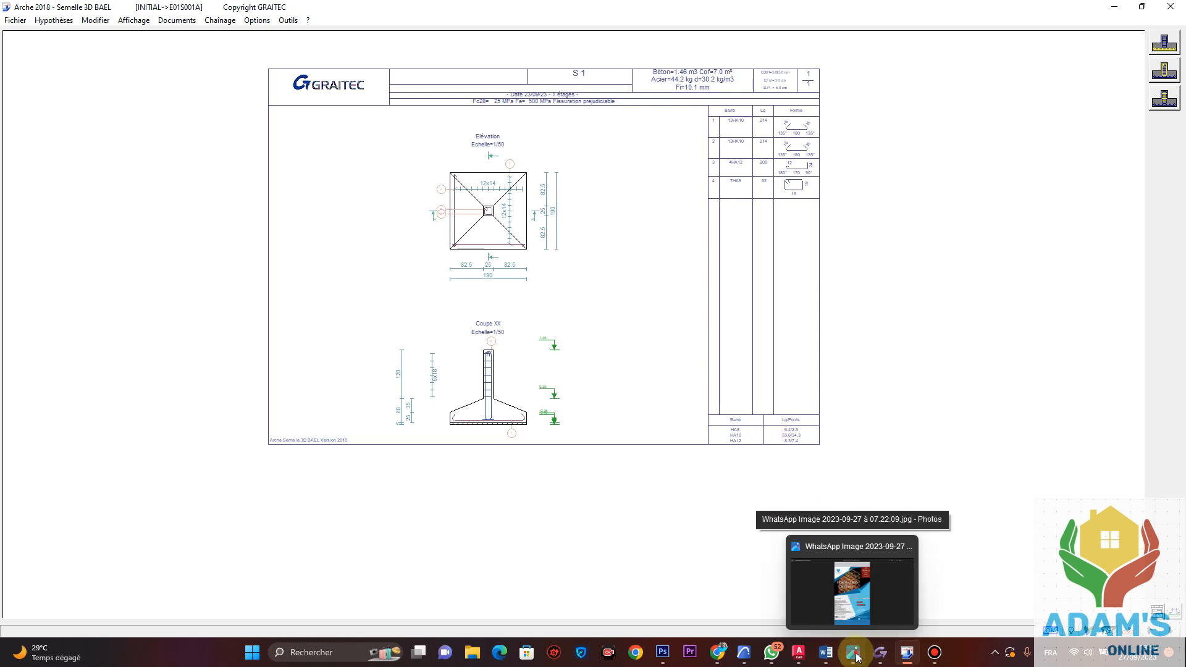
left_click(856, 656)
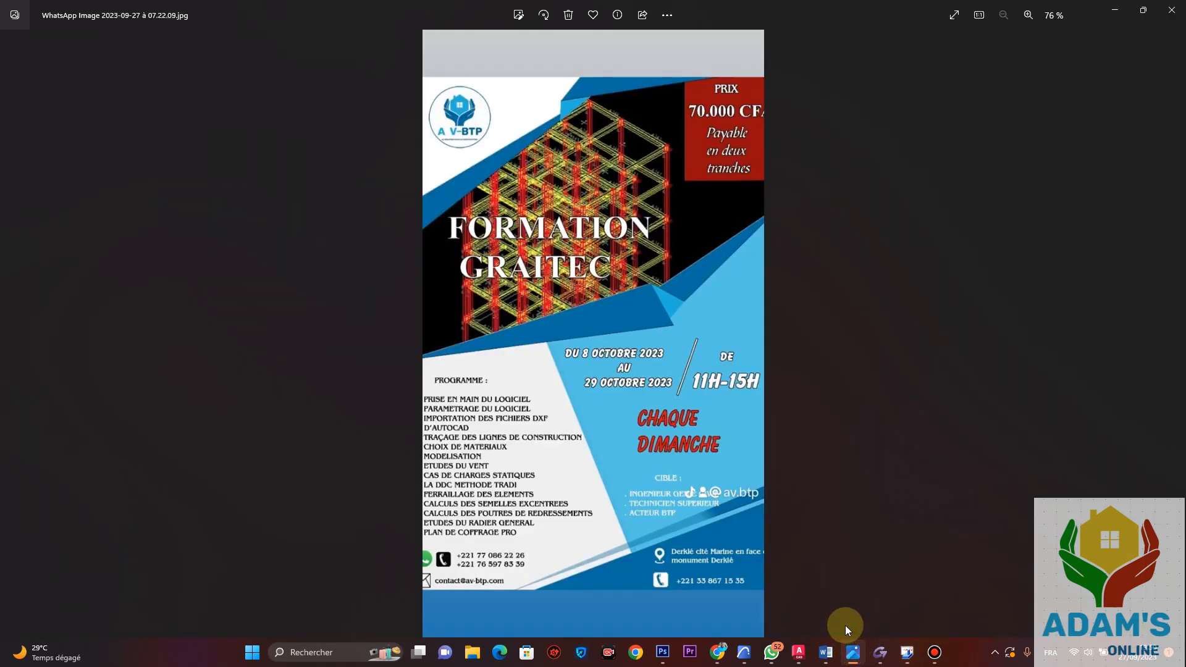